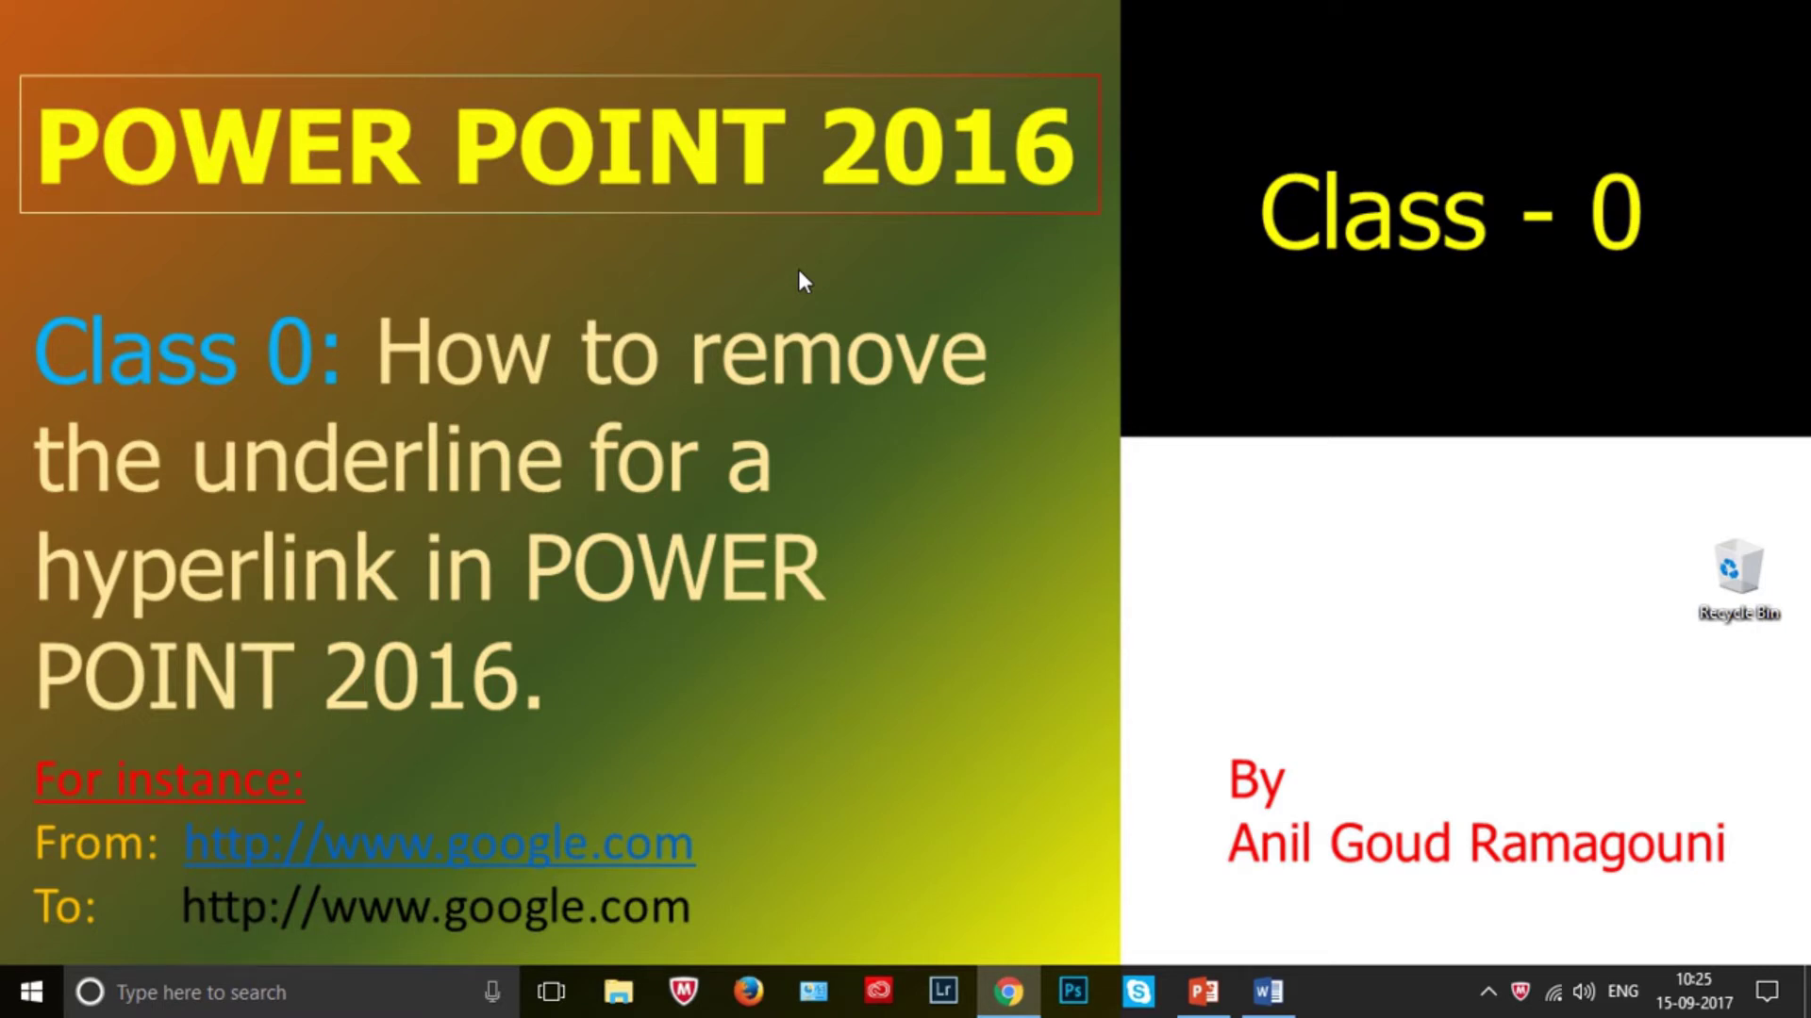
# - Copy the Google page address from Chrome and paste it into the blank Word document
pyautogui.click(1008, 991)
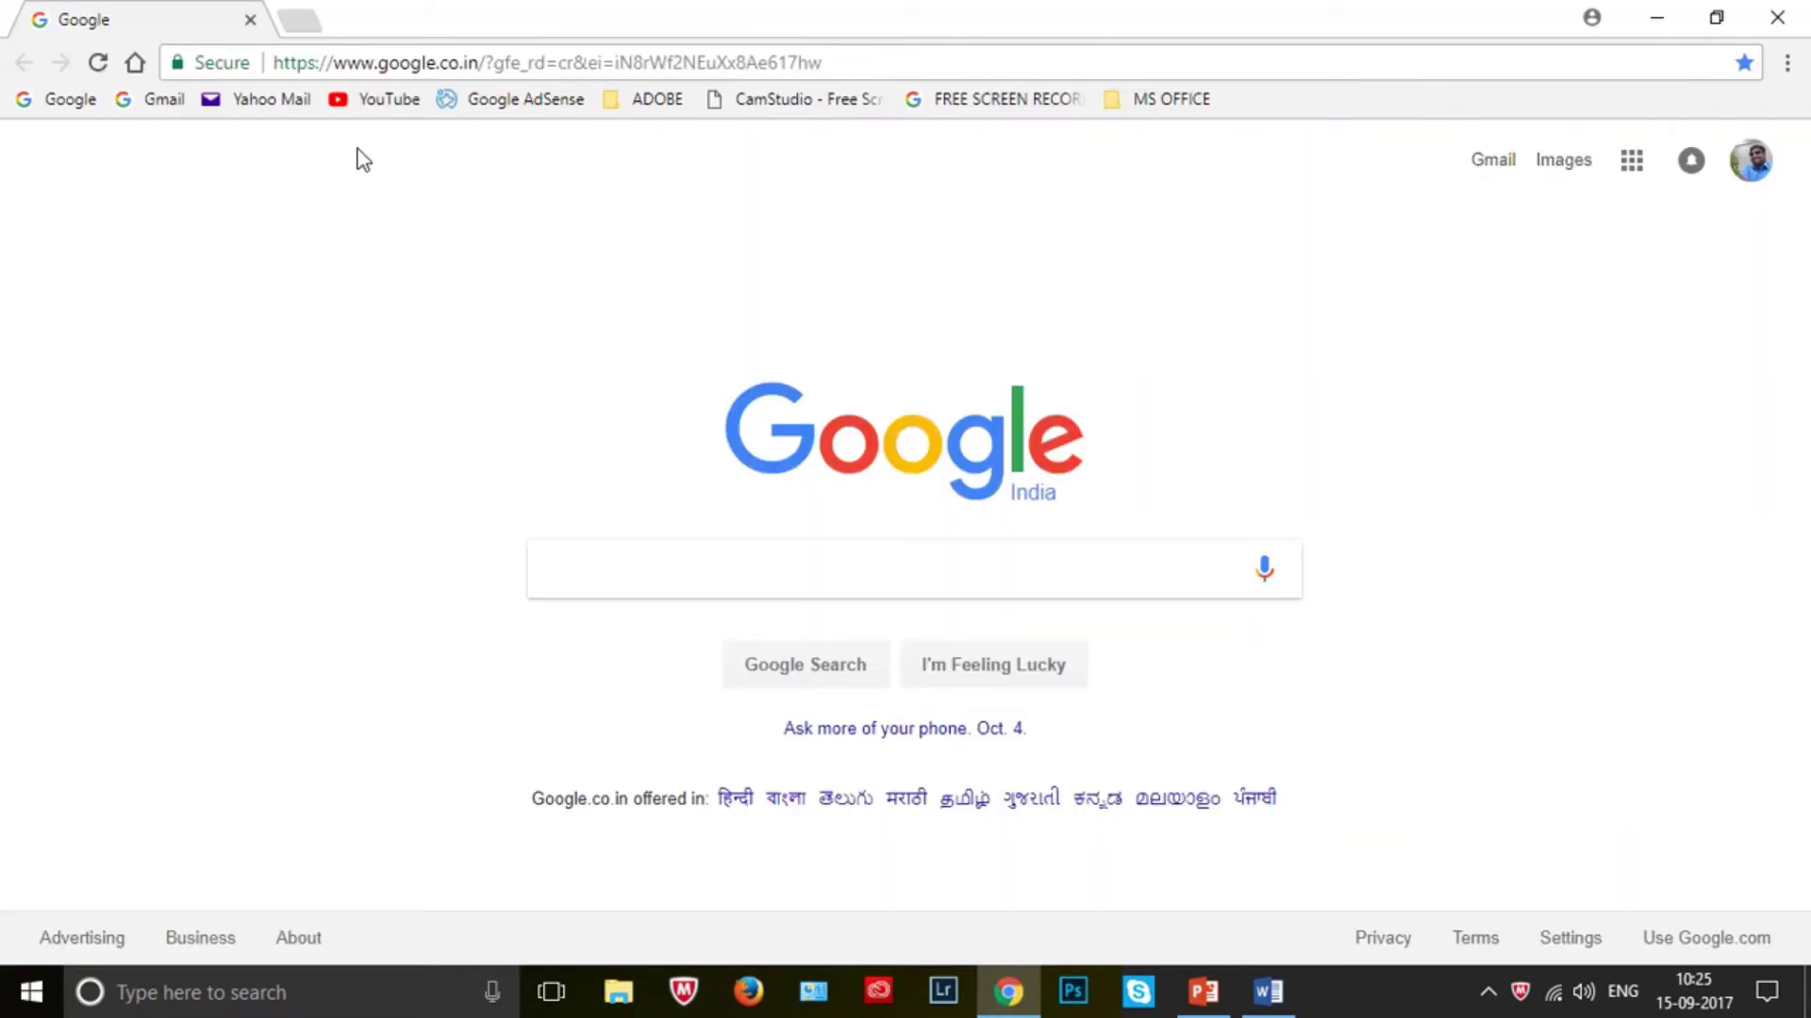
pyautogui.click(359, 60)
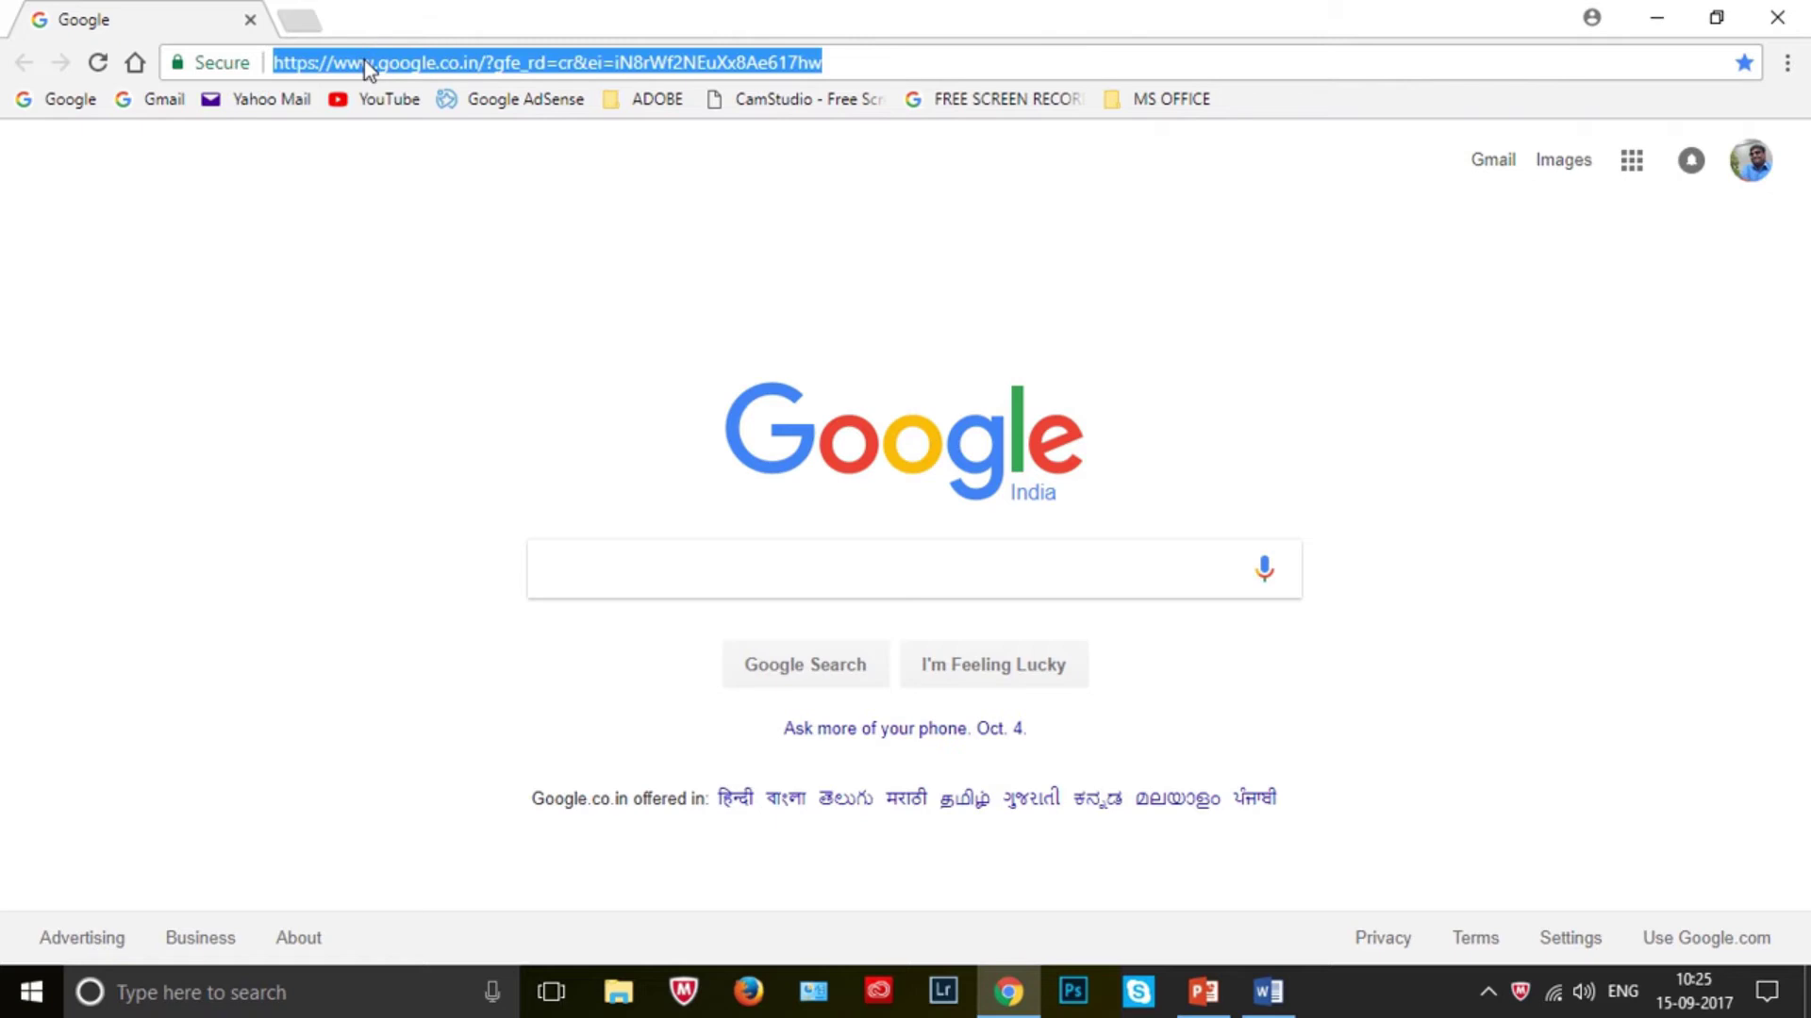
pyautogui.rightClick(364, 61)
pyautogui.click(428, 158)
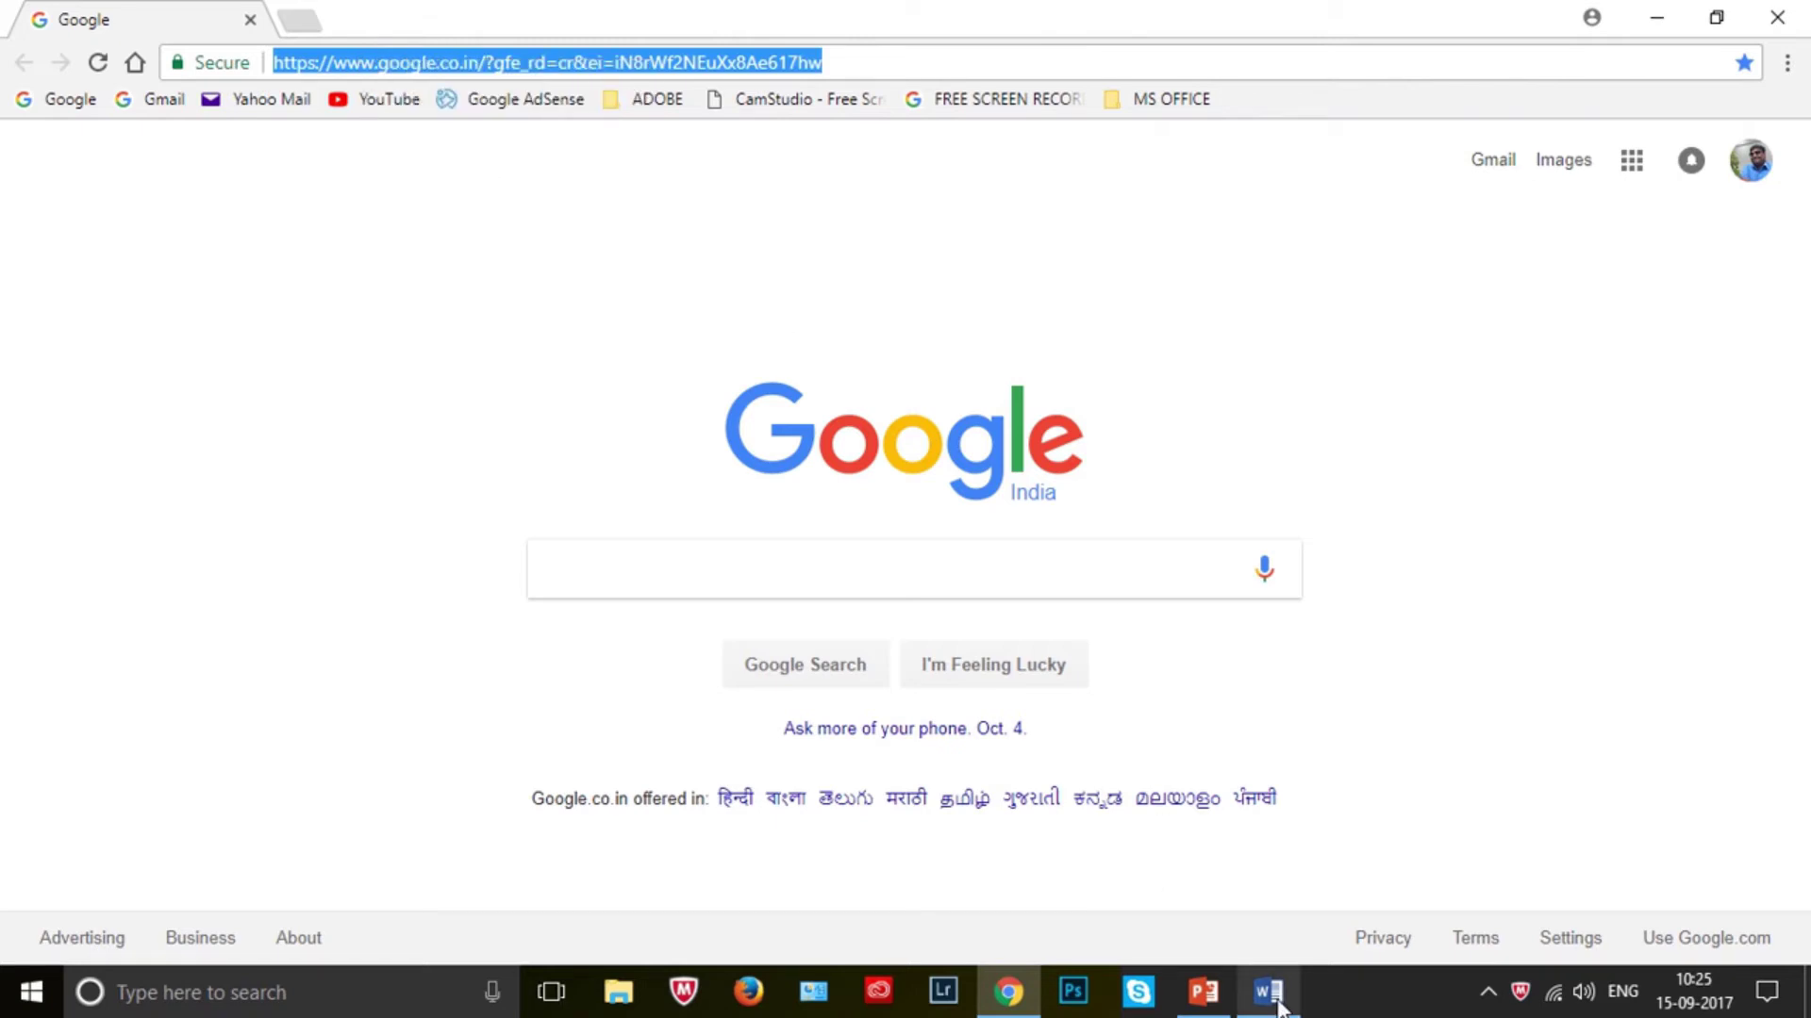
pyautogui.moveTo(1269, 995)
pyautogui.click(1305, 904)
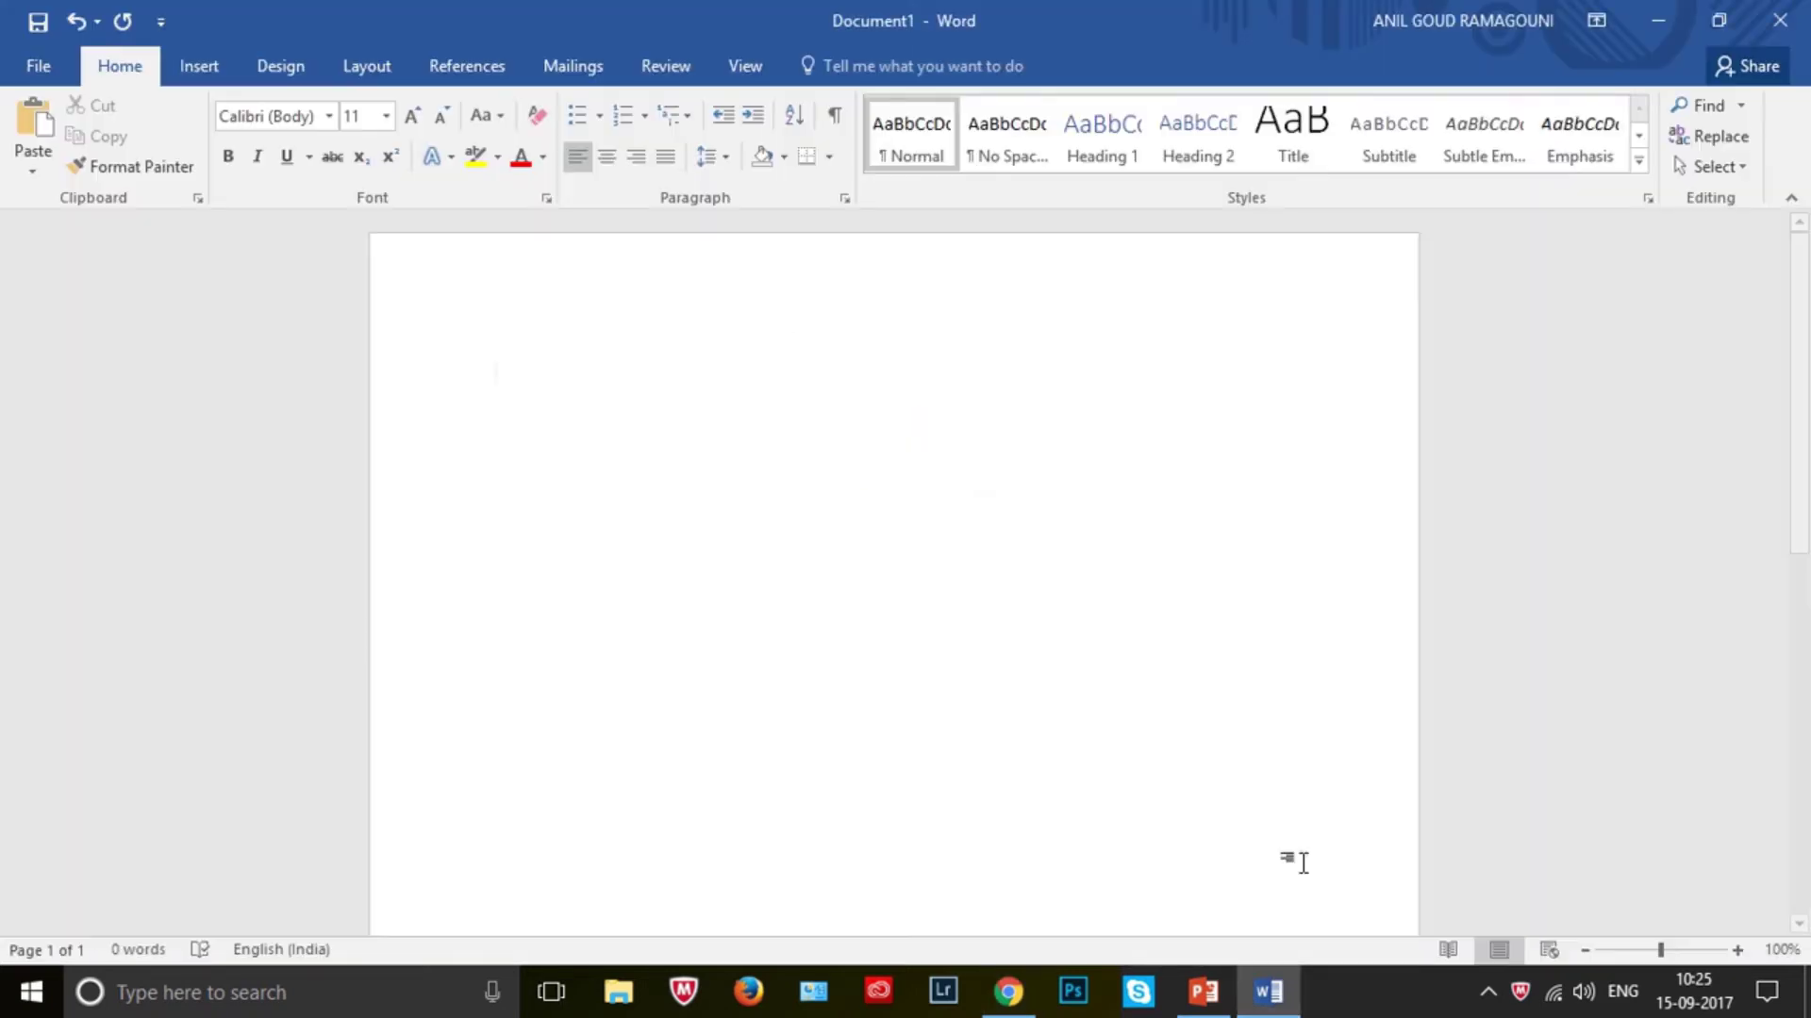
pyautogui.hotkey('ctrl', 'v')
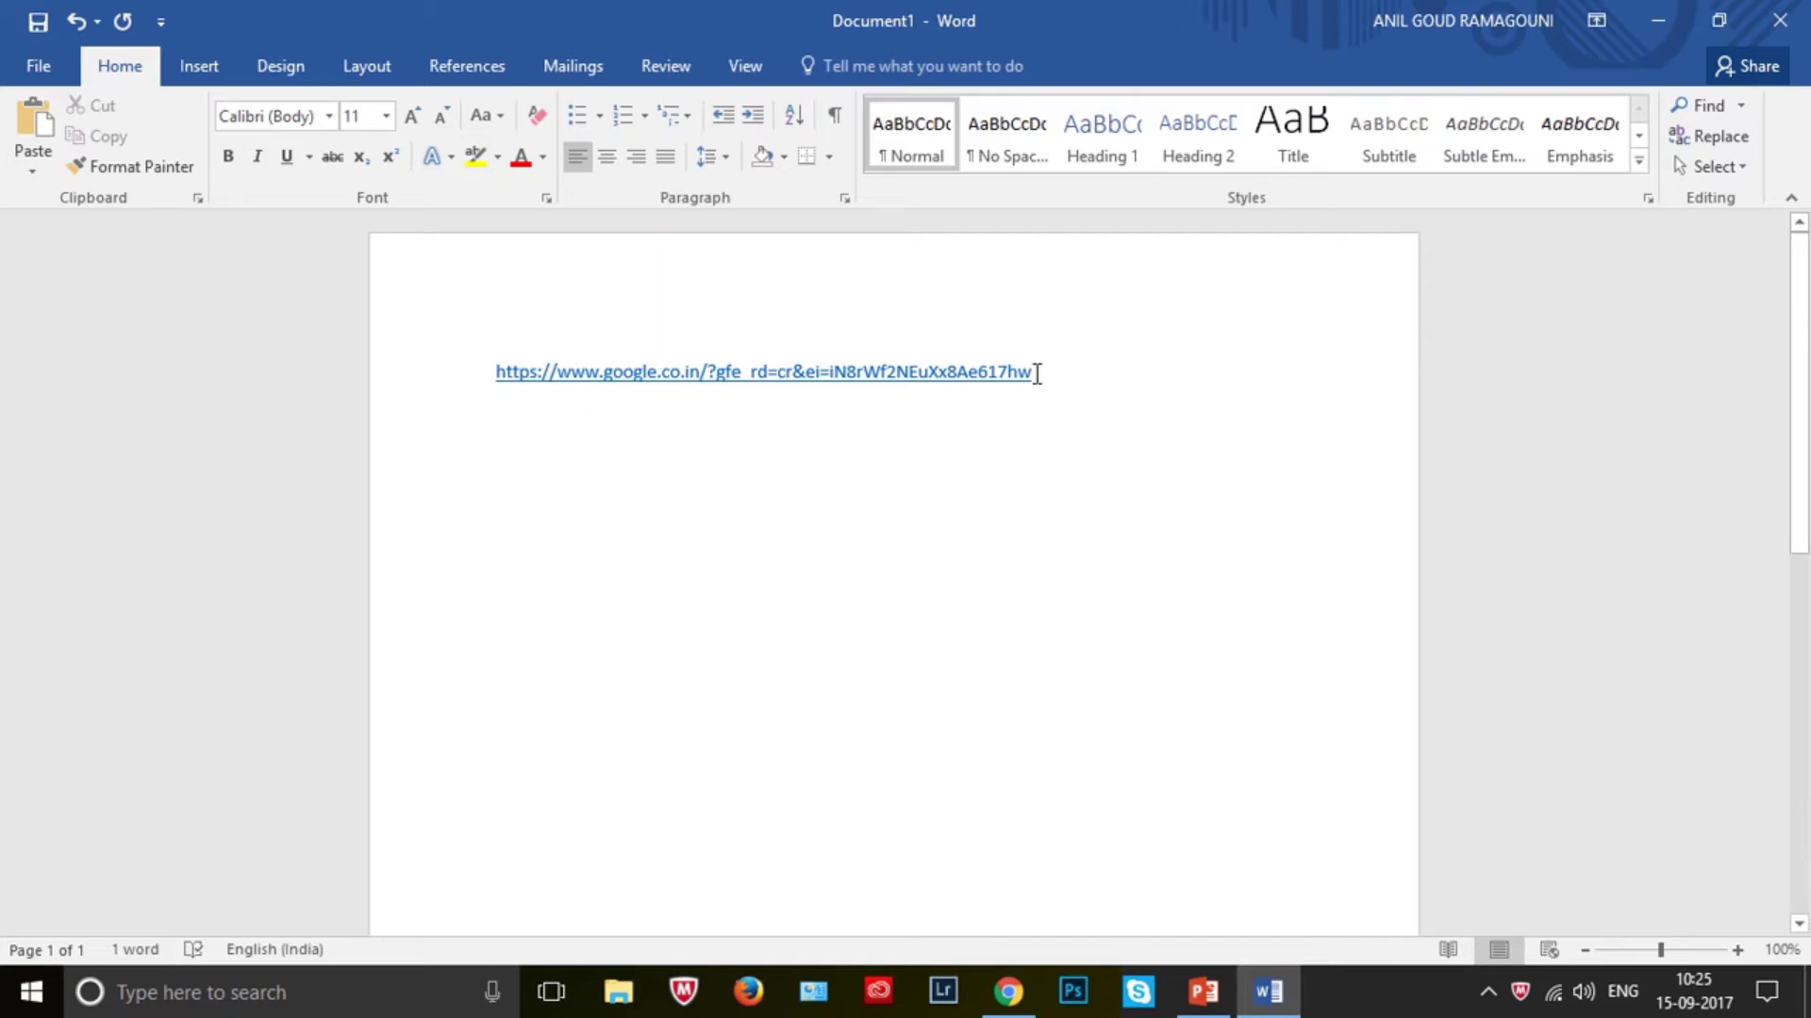
# - Open the pasted Google link once, then select the entire link line
pyautogui.moveTo(1035, 373); pyautogui.dragTo(492, 368)
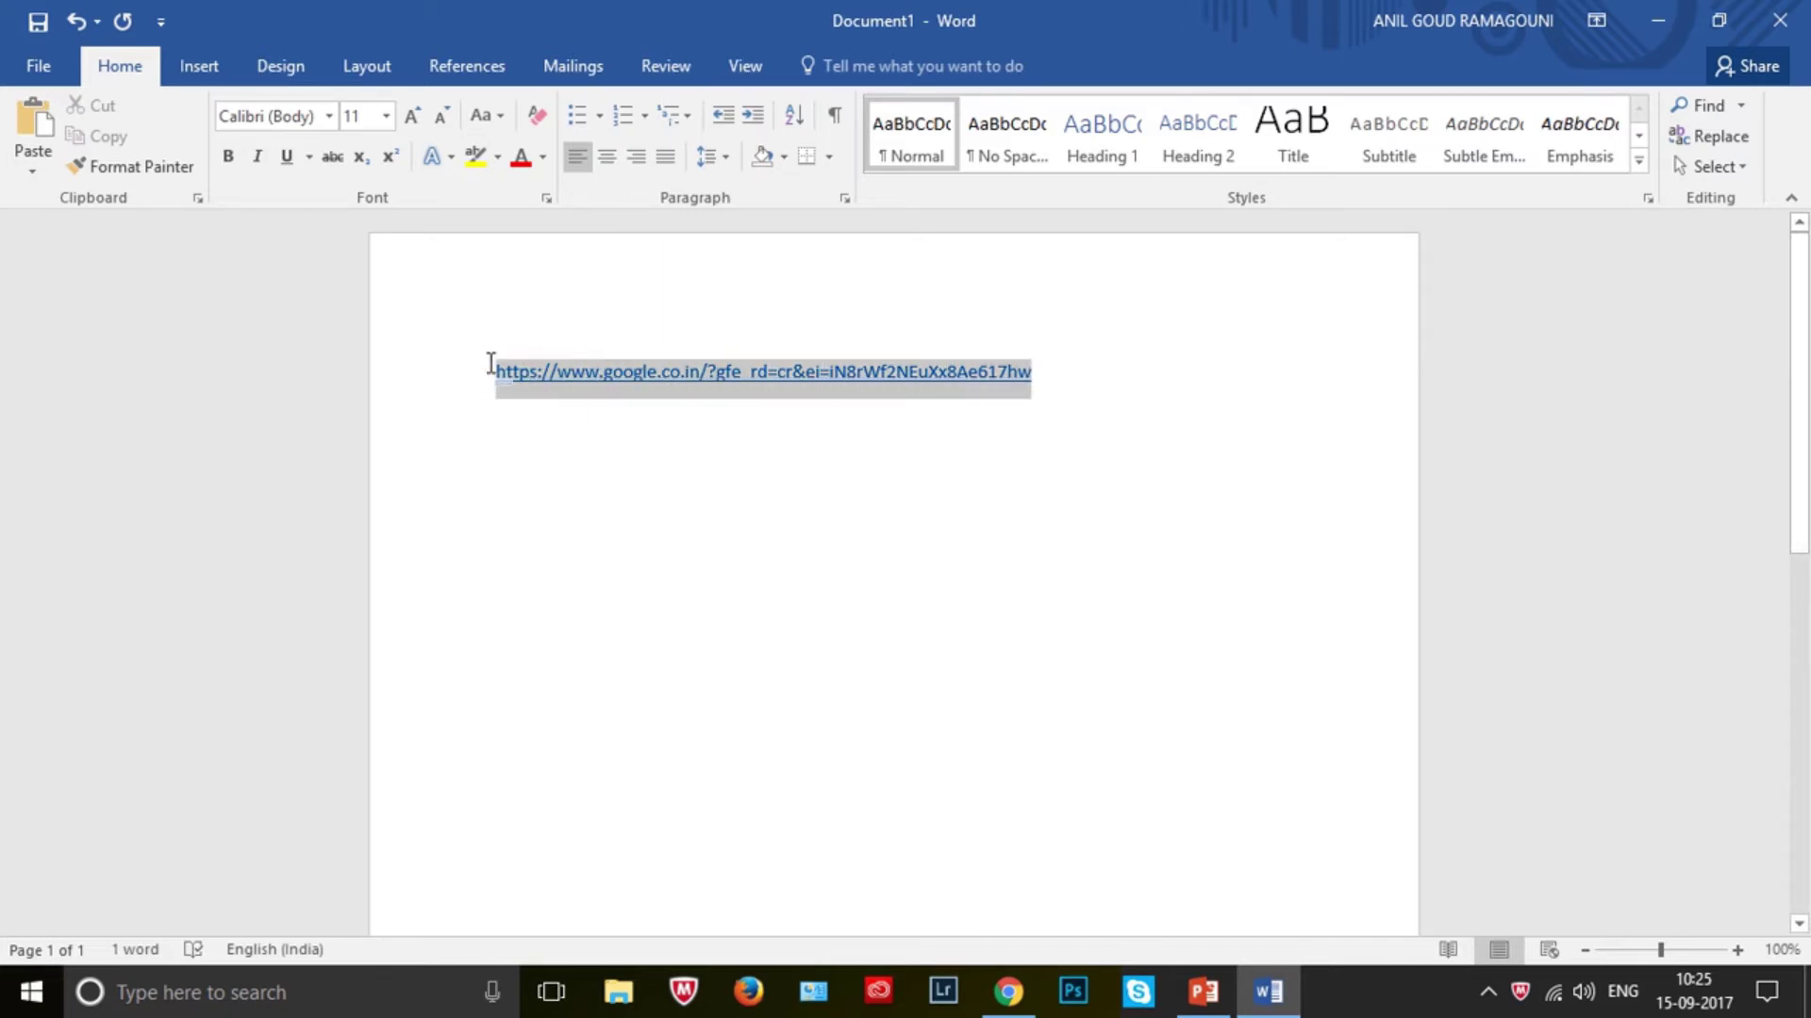
pyautogui.click(713, 492)
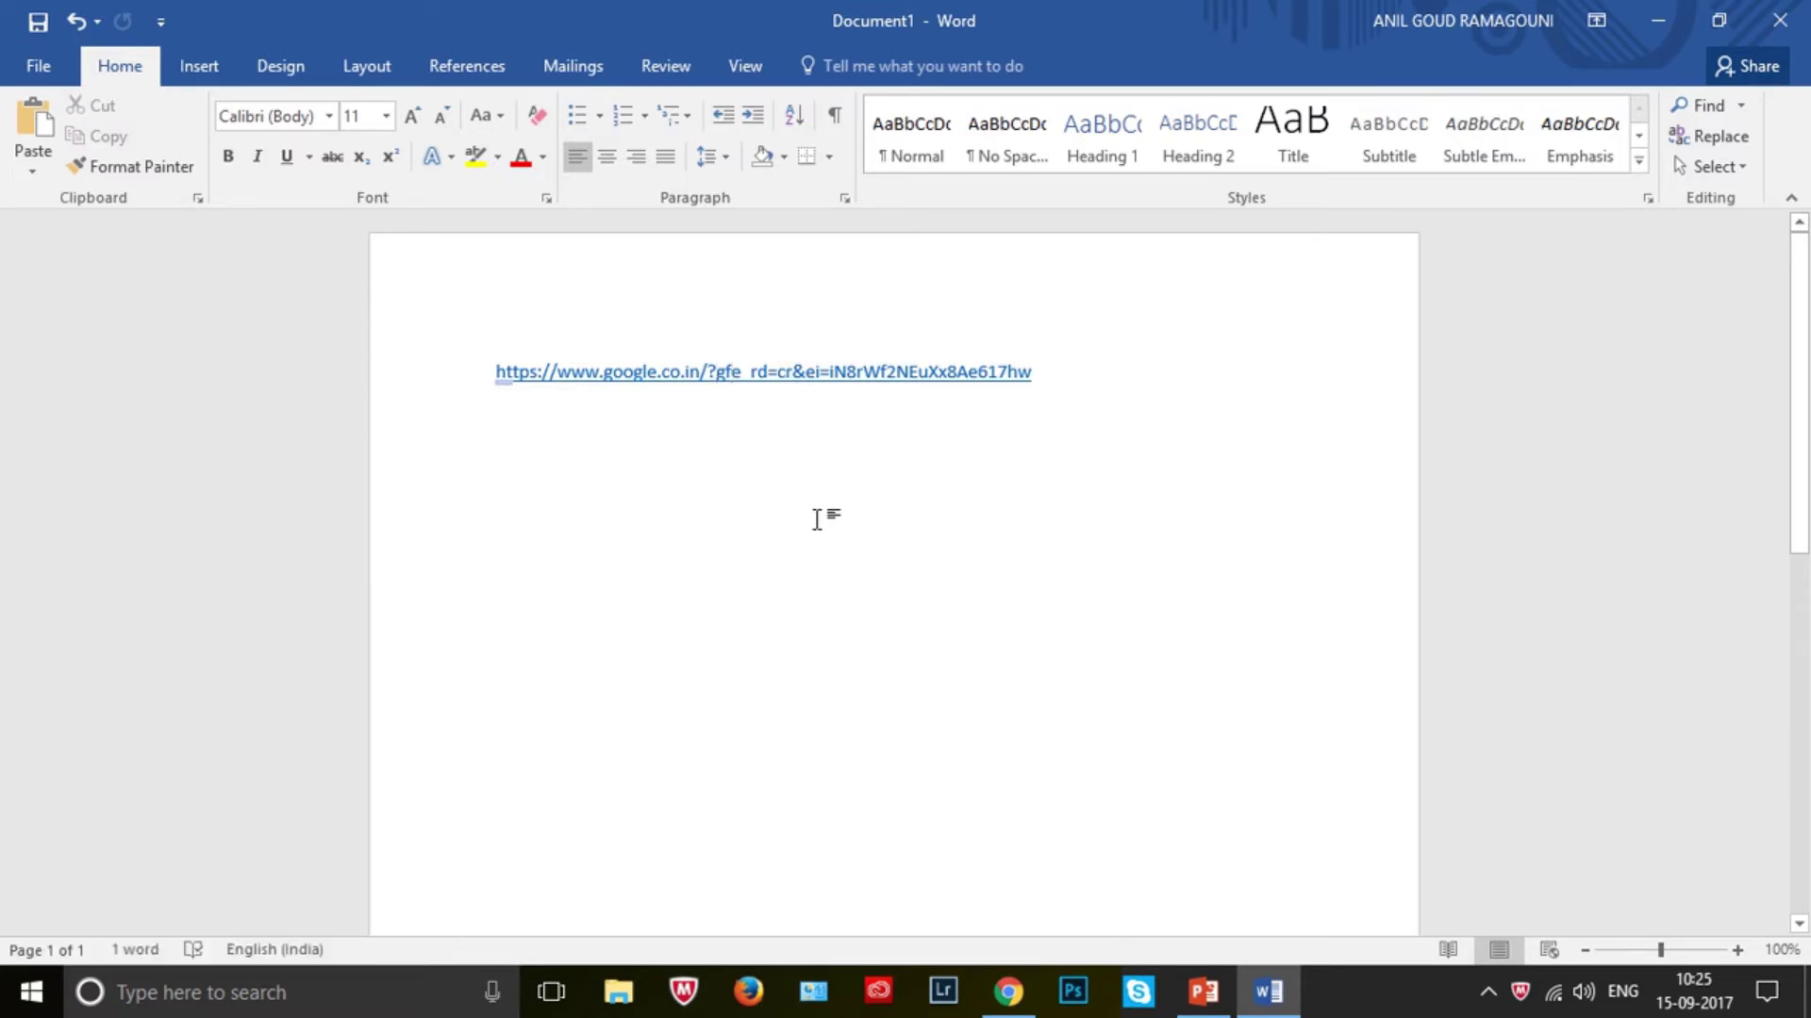
pyautogui.keyDown('ctrl'); pyautogui.click(896, 375); pyautogui.keyUp('ctrl')
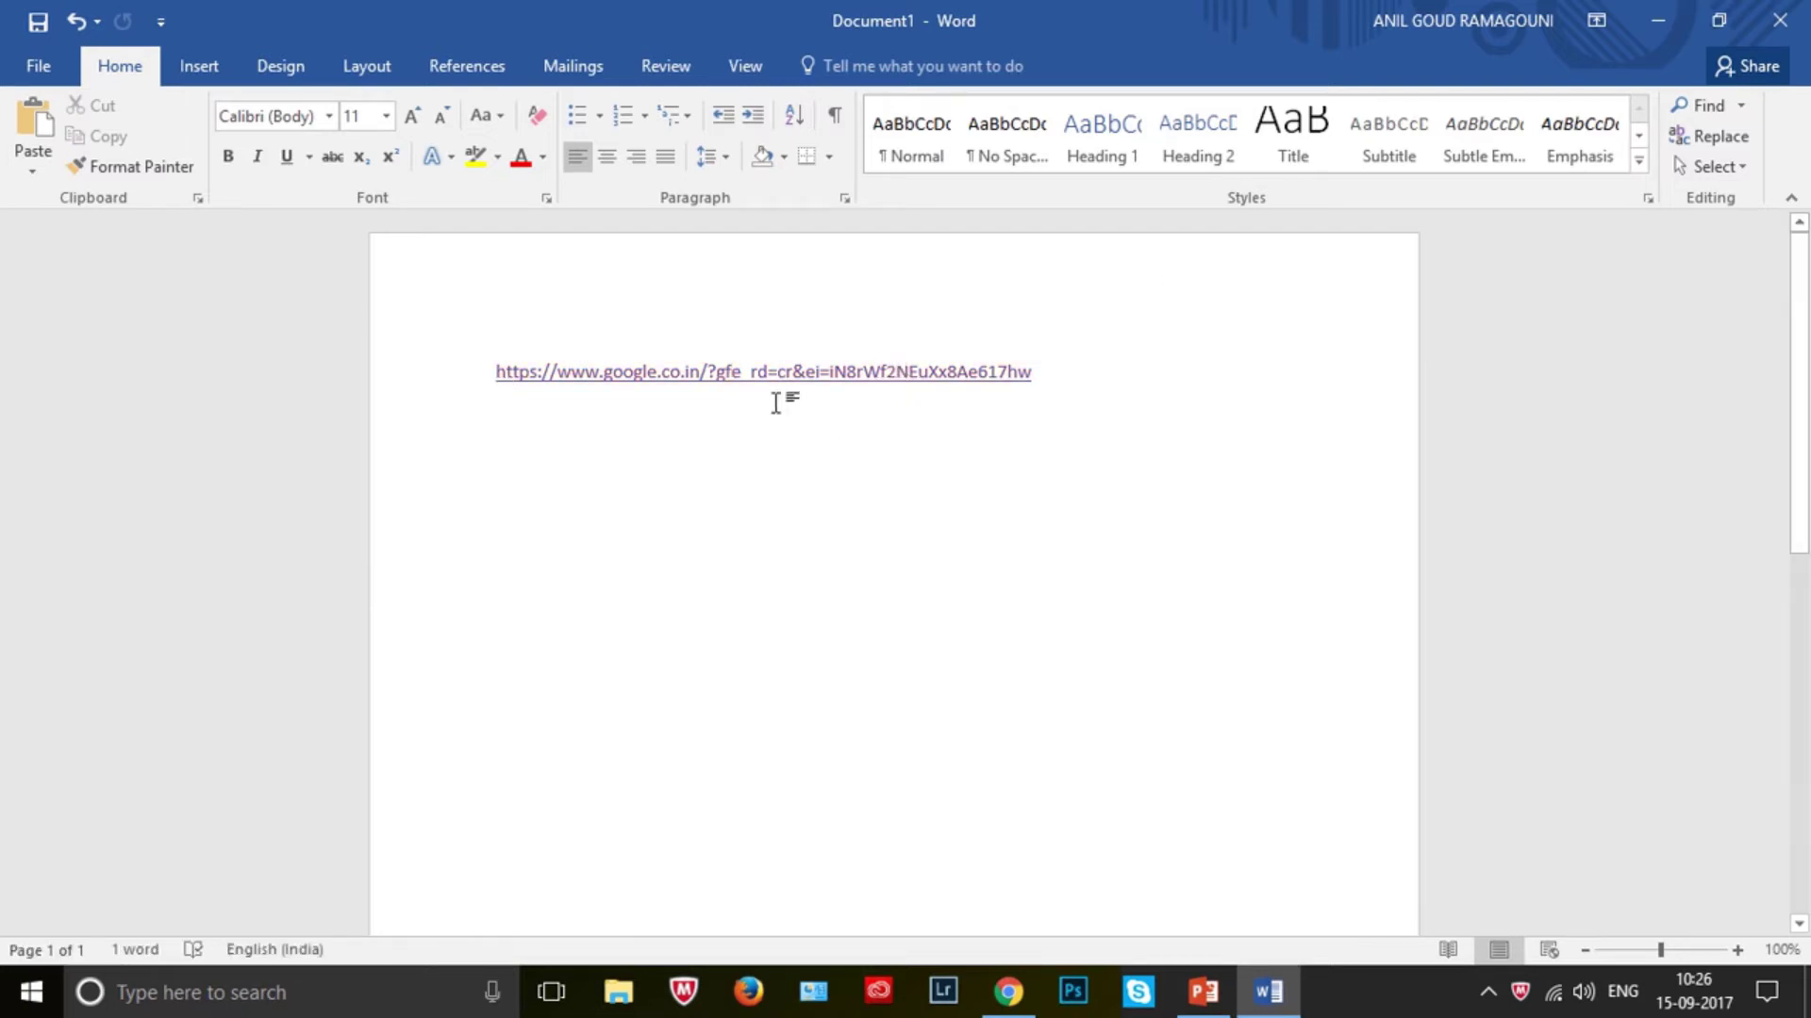
pyautogui.hotkey('ctrl', 'a')
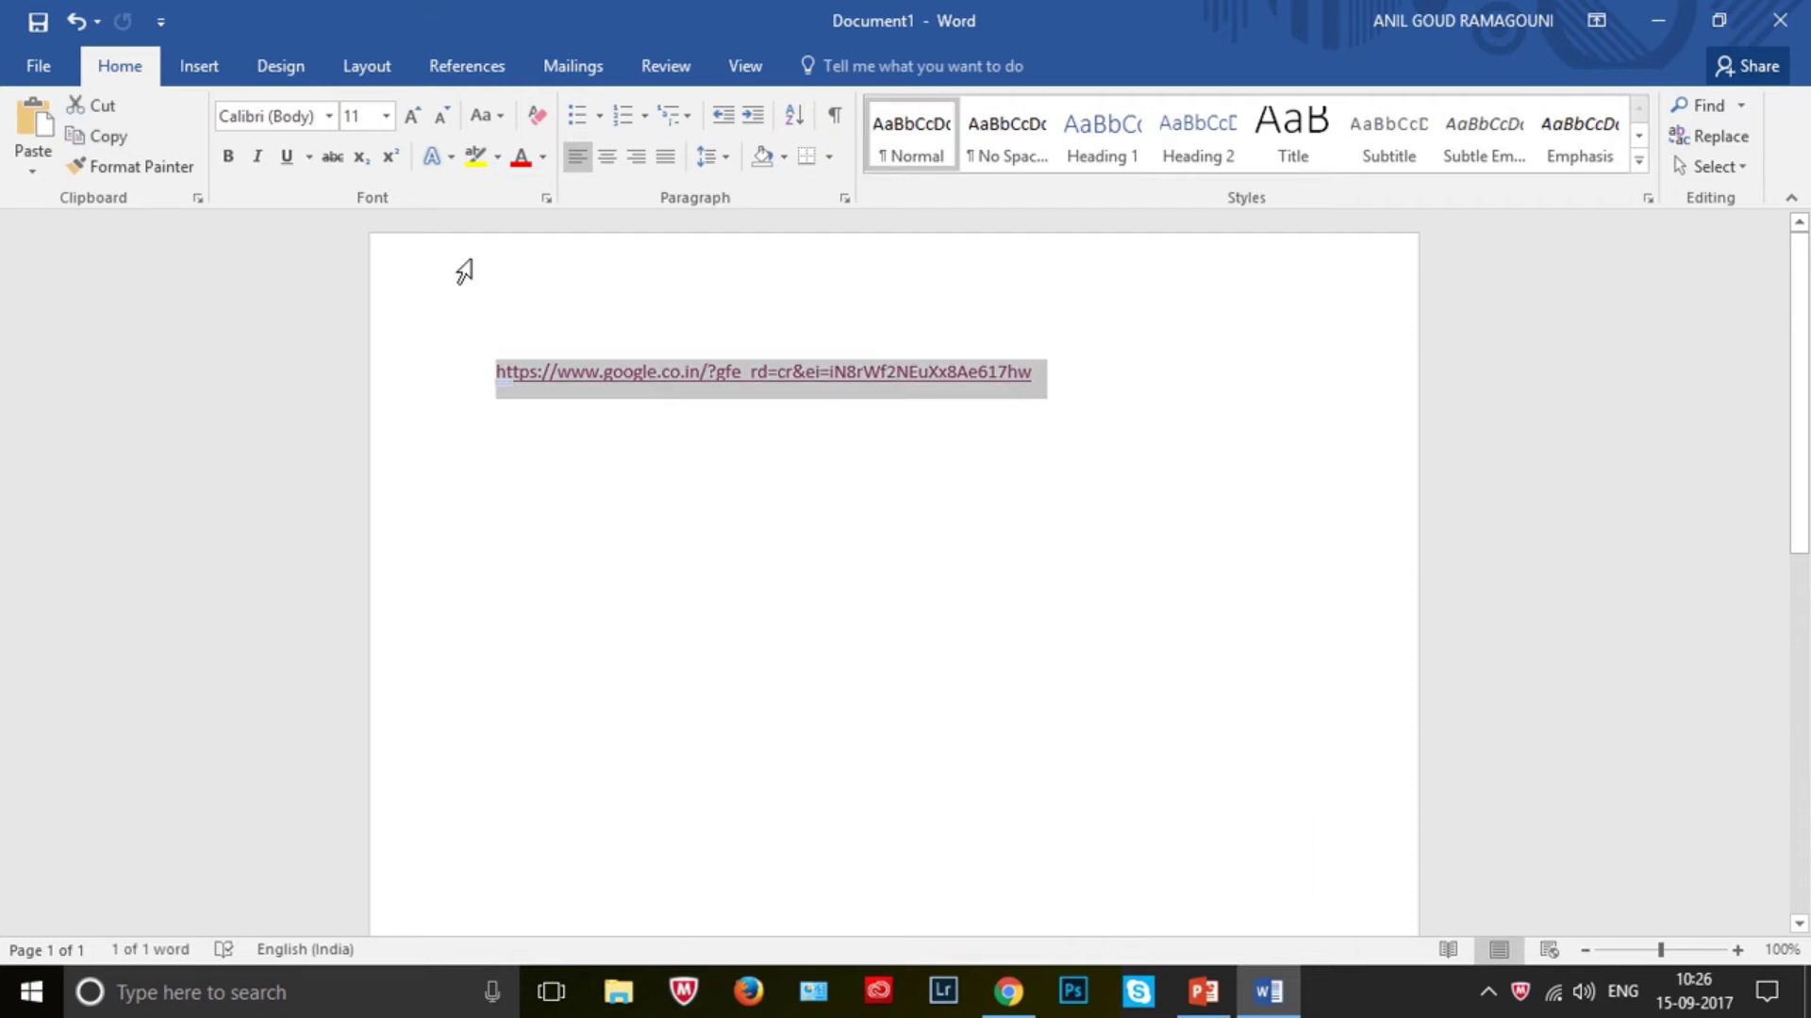
# - Set the selected link's underline style to None
pyautogui.click(310, 158)
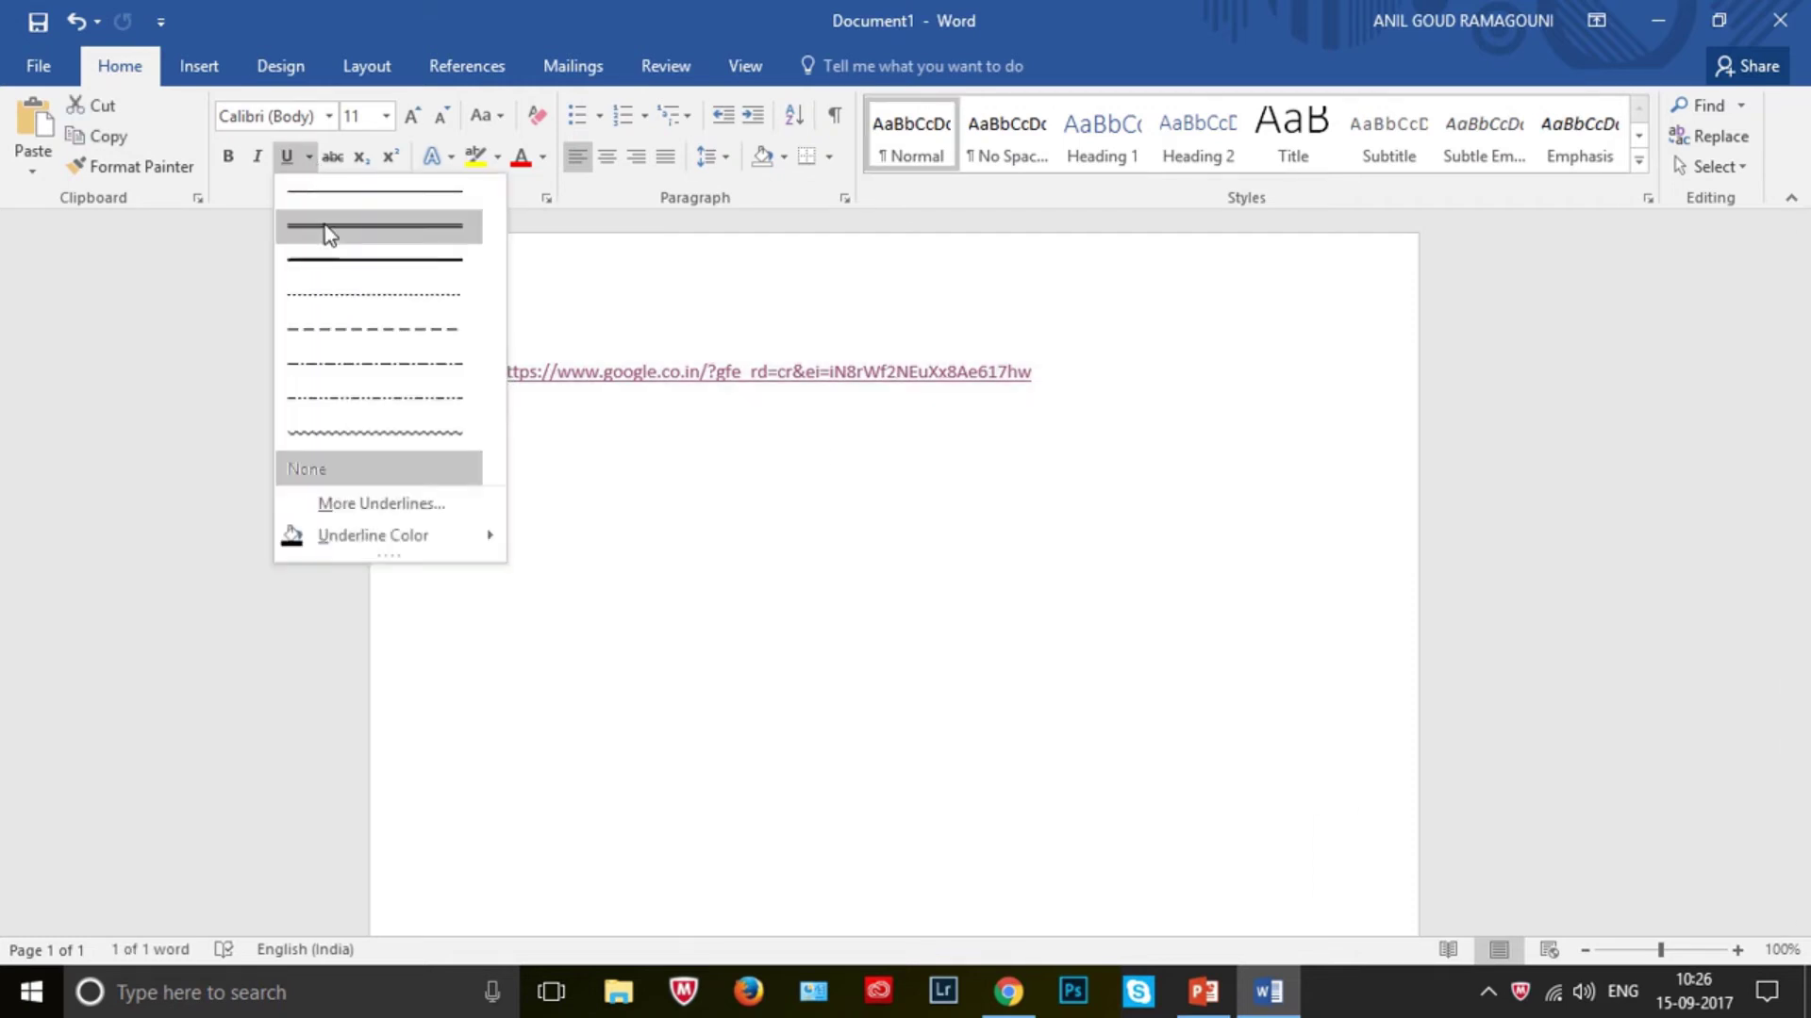
pyautogui.click(330, 471)
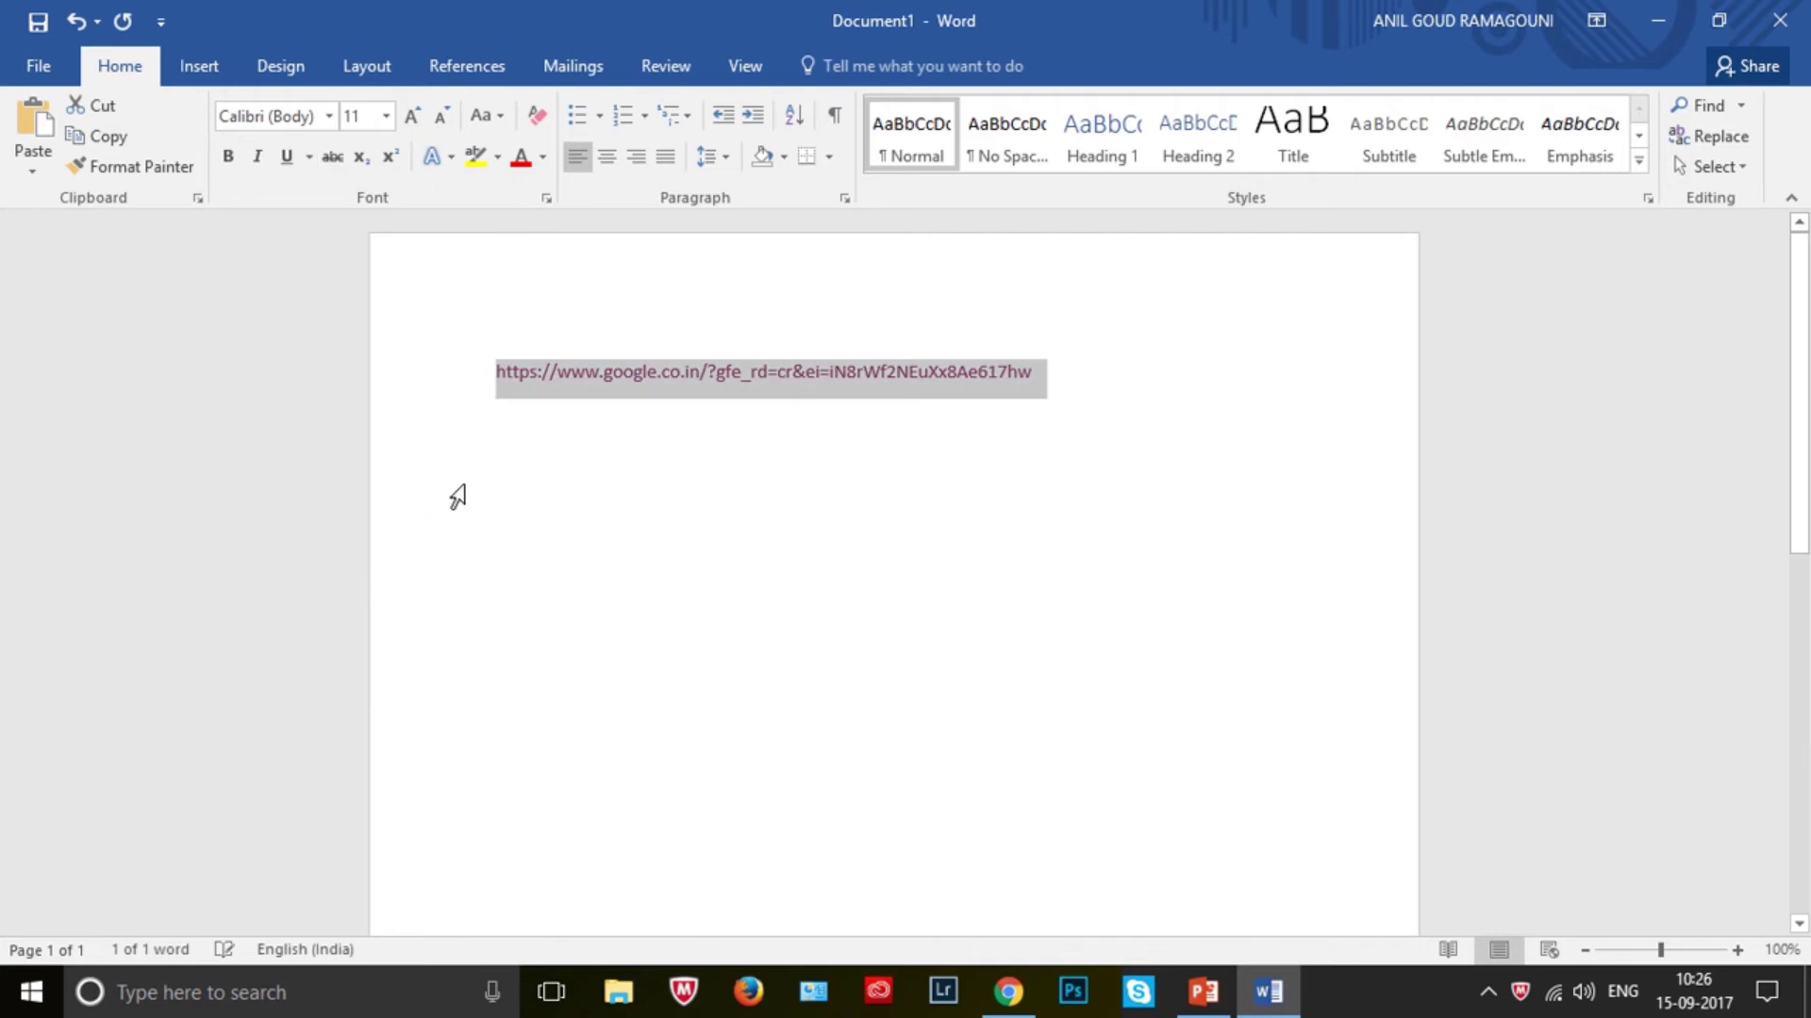
pyautogui.click(698, 516)
# - Ctrl+click the non-underlined link to confirm it still opens Google, then return to Word
pyautogui.click(903, 494)
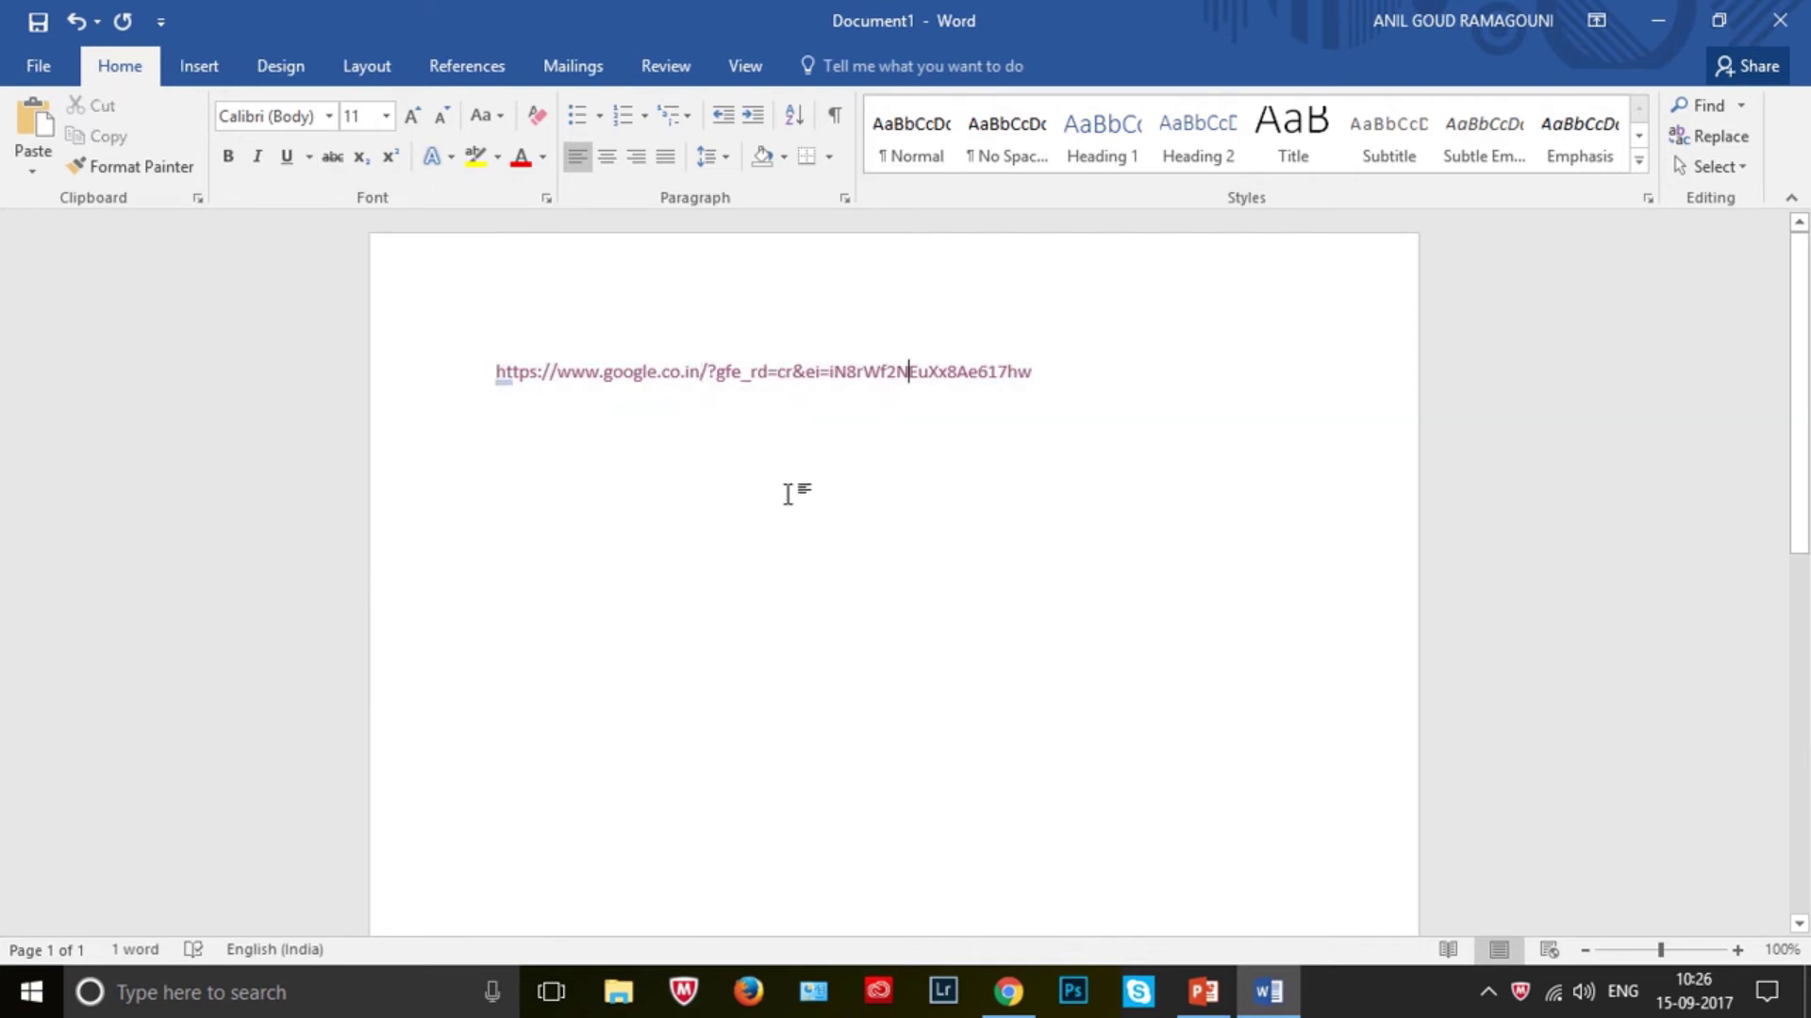
pyautogui.click(1068, 371)
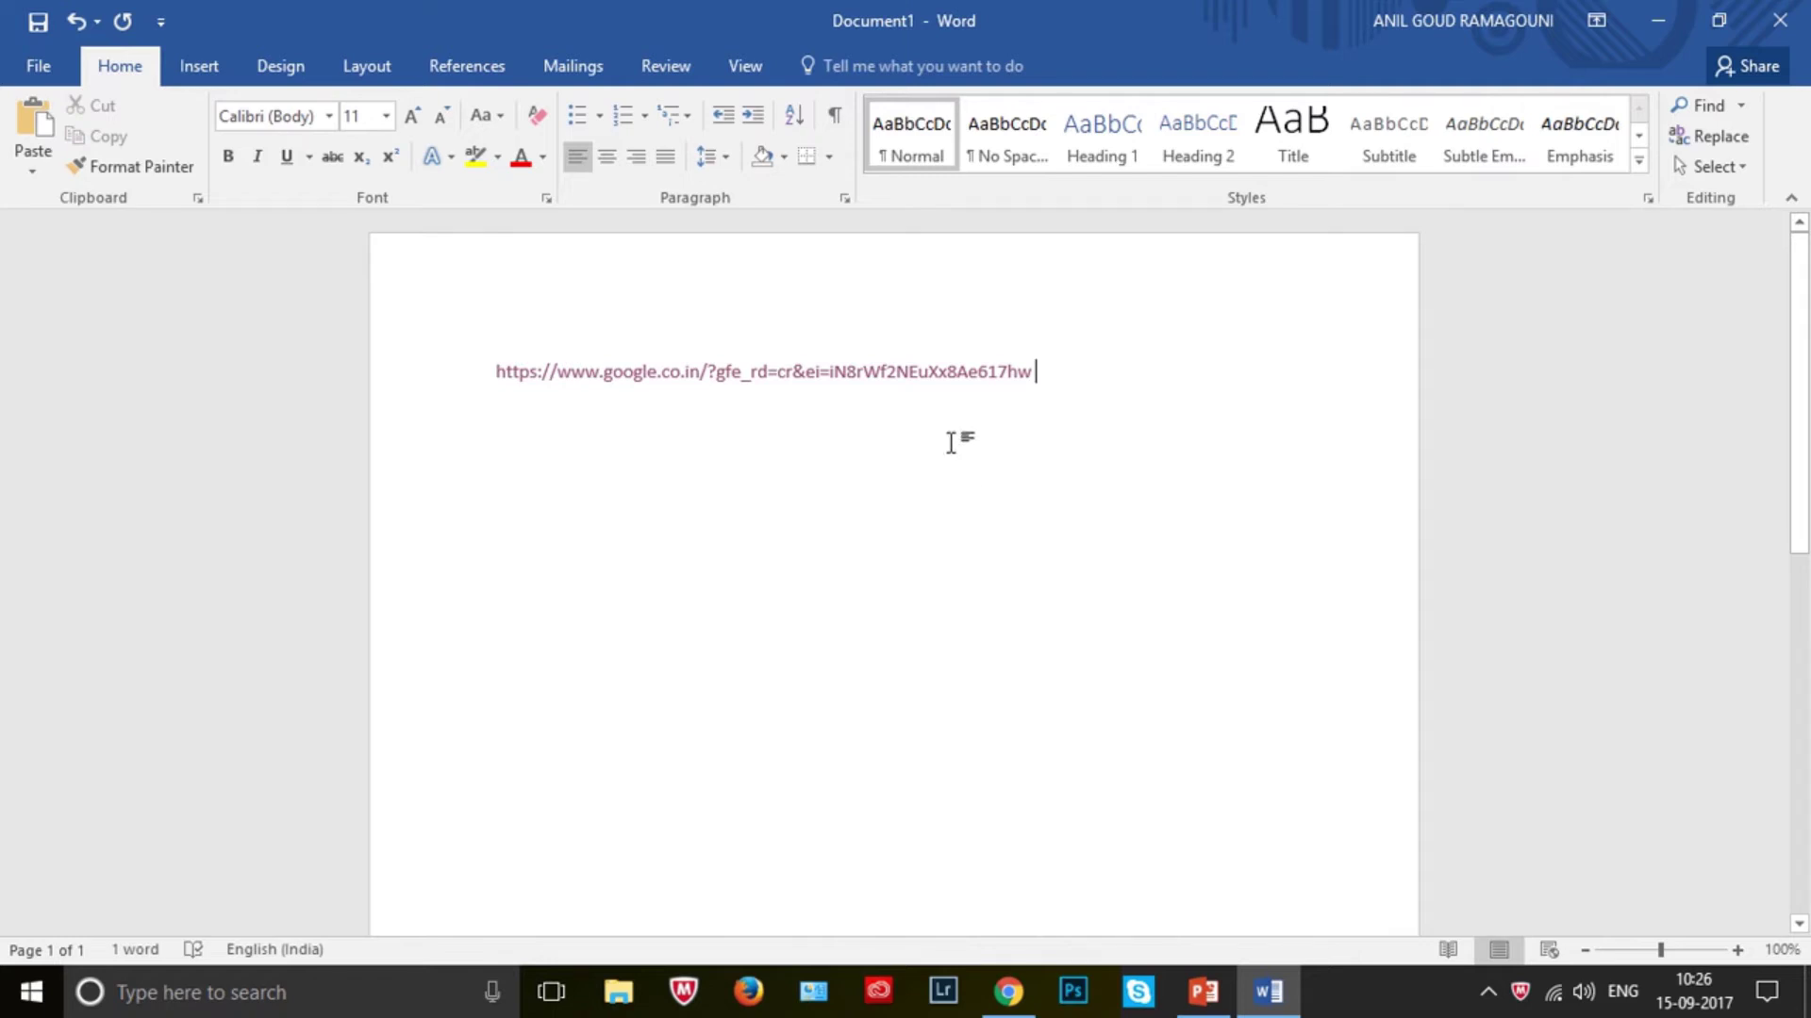
pyautogui.click(960, 376)
pyautogui.keyDown('ctrl'); pyautogui.click(973, 387); pyautogui.keyUp('ctrl')
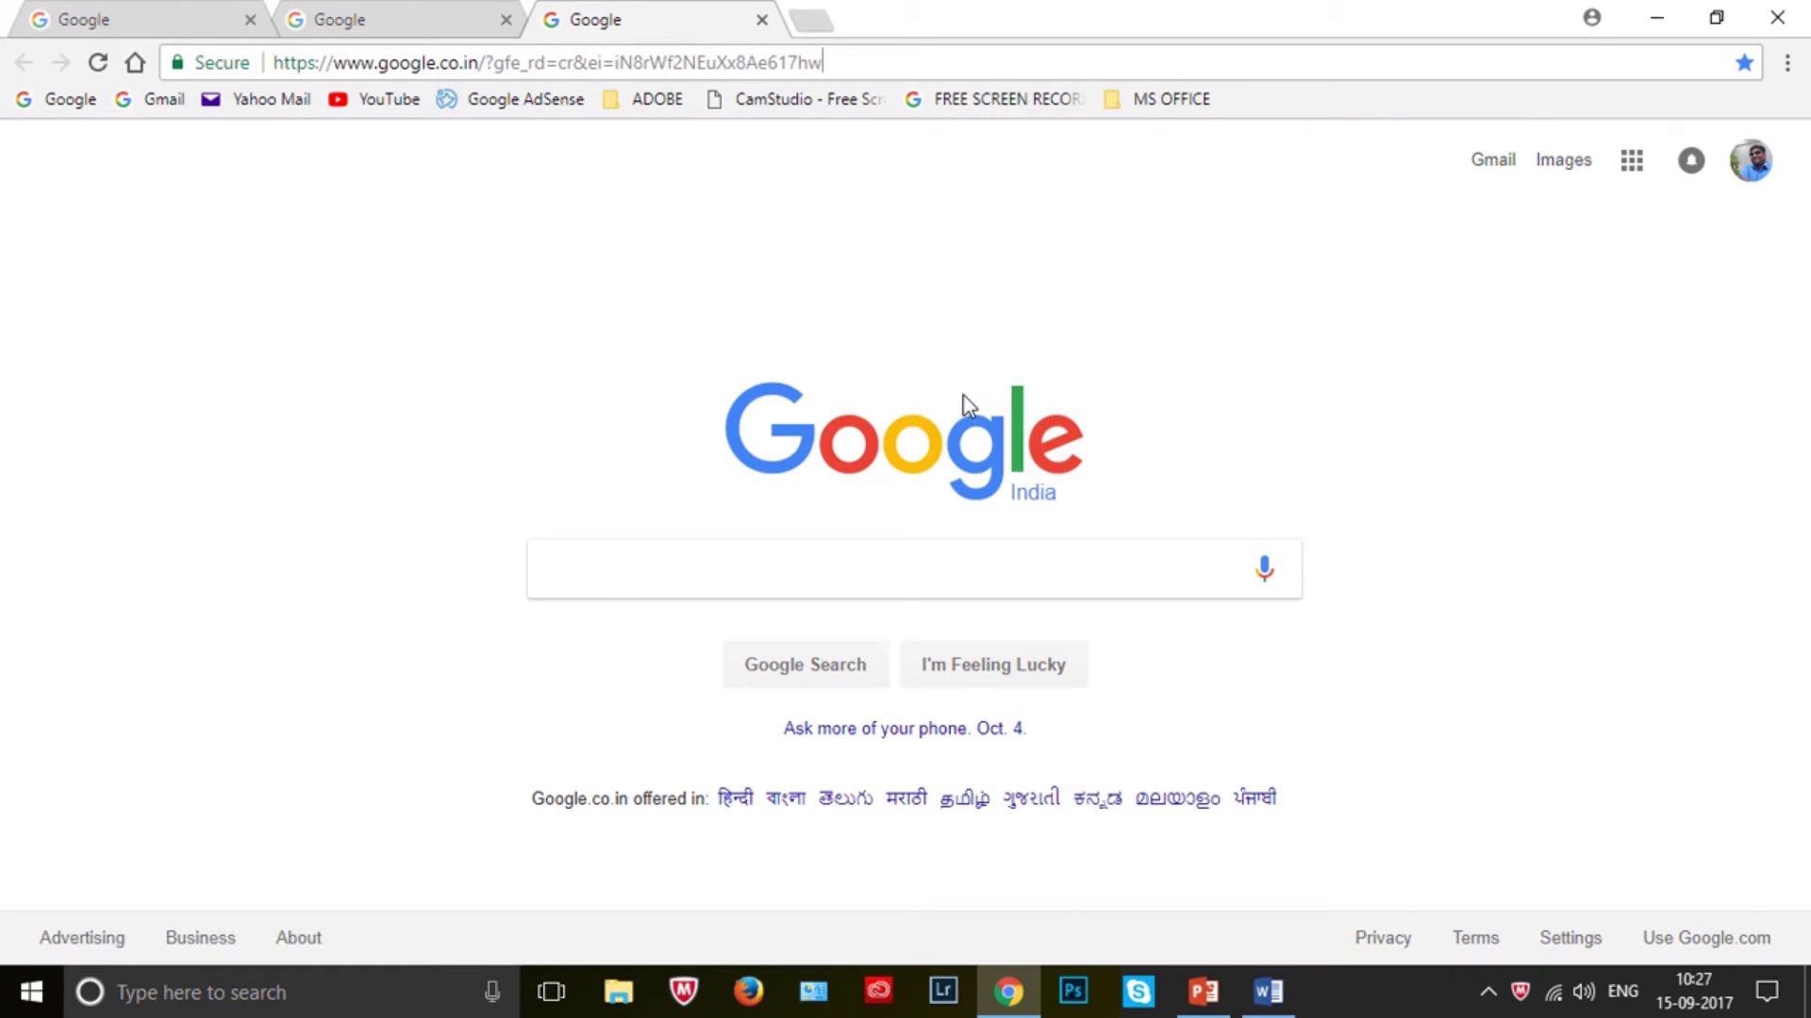
pyautogui.hotkey('alt', 'Tab')
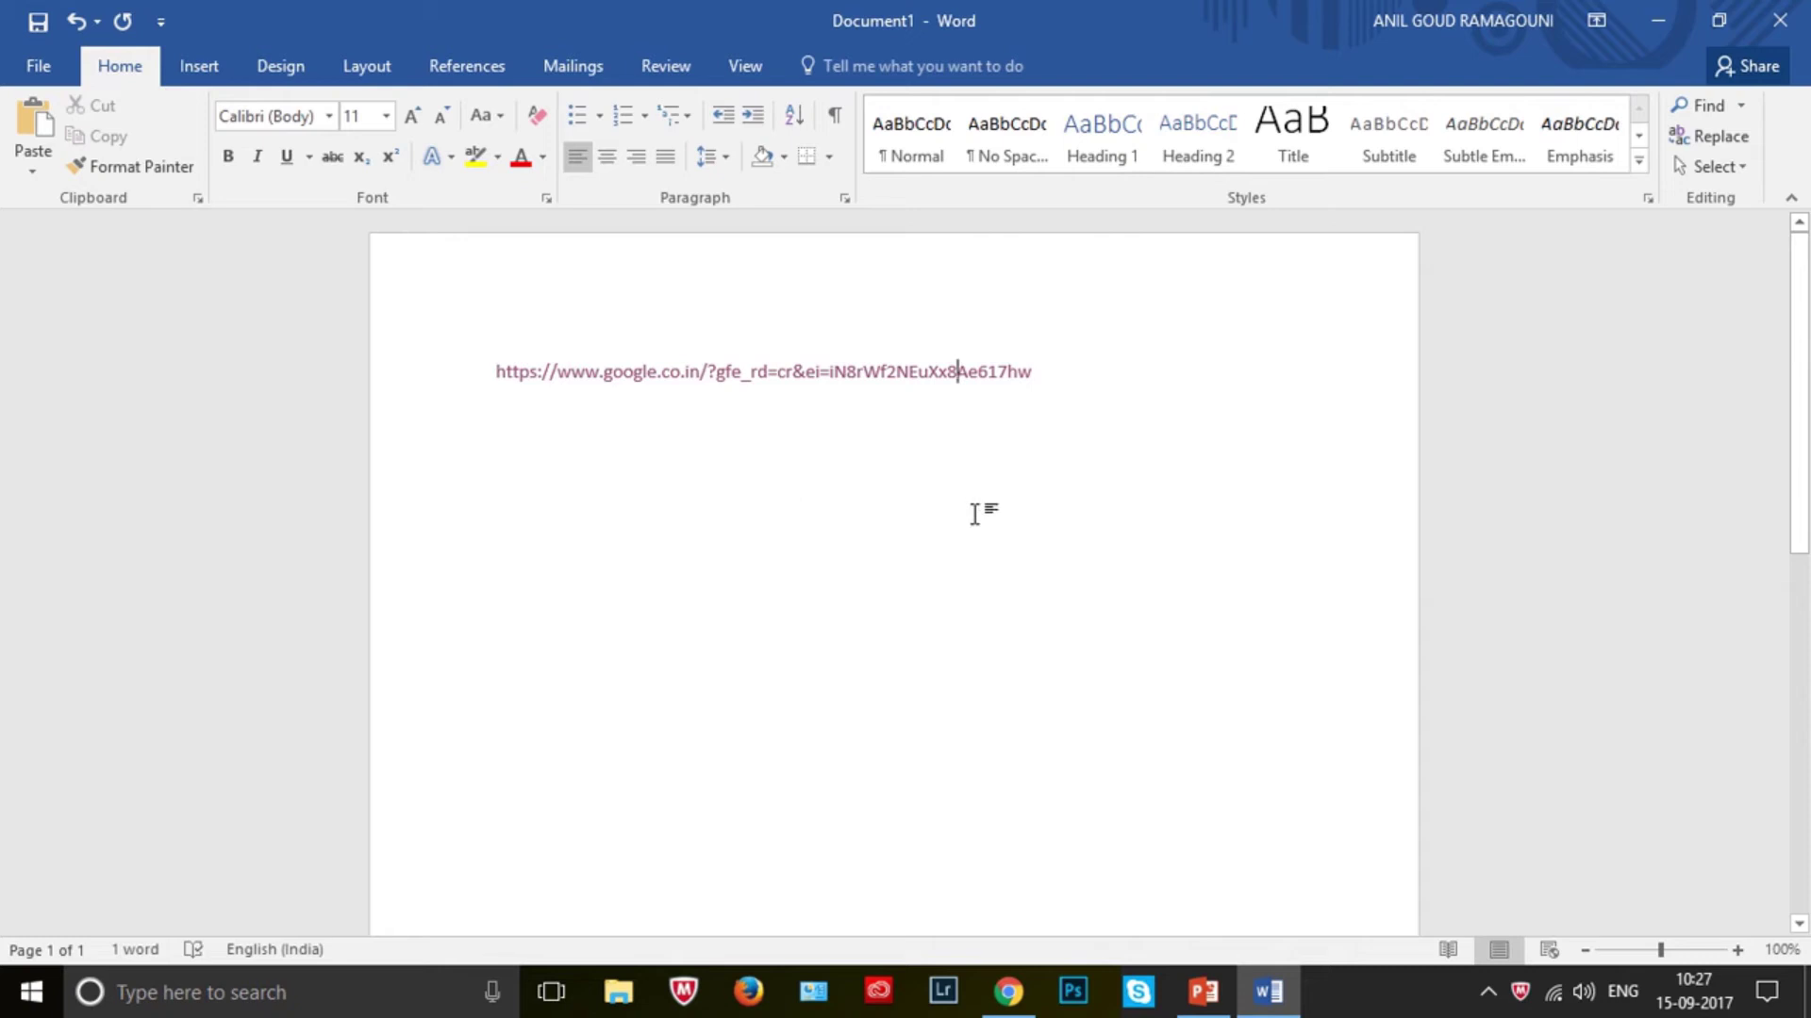
# - On the first slide, delete the title placeholder and stretch the subtitle box up to the top
pyautogui.click(1204, 992)
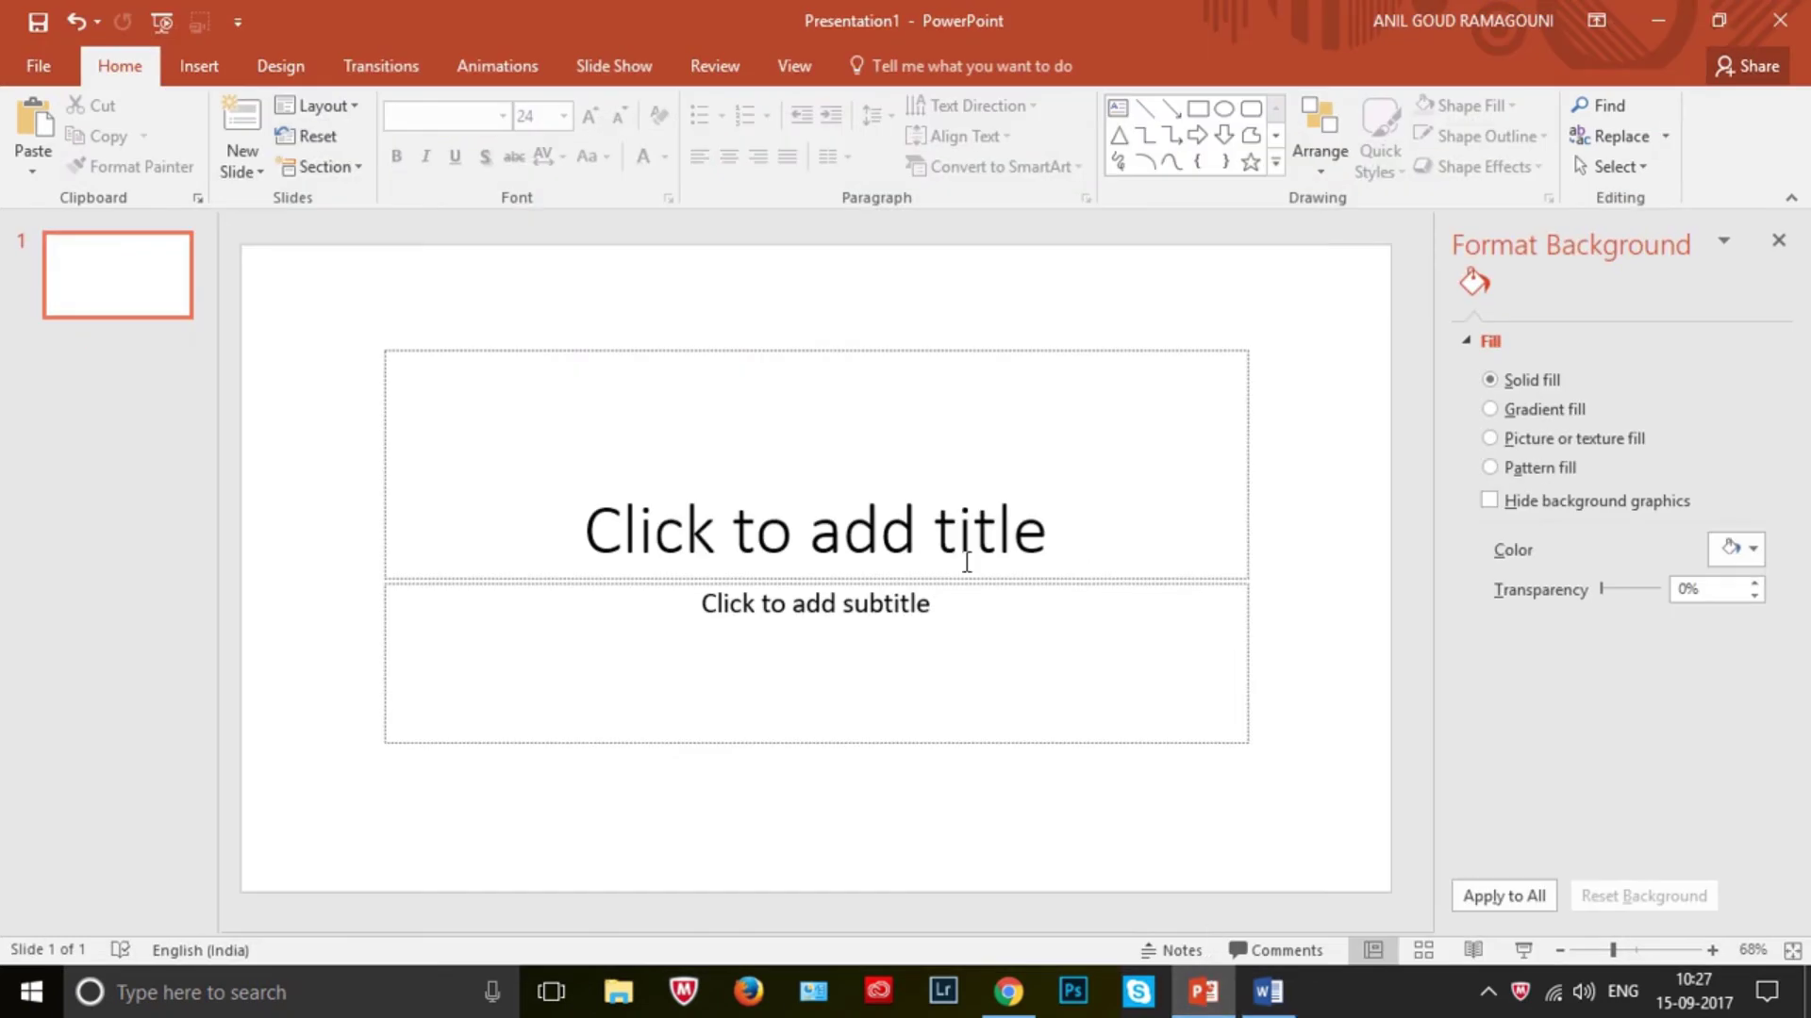
pyautogui.click(896, 356)
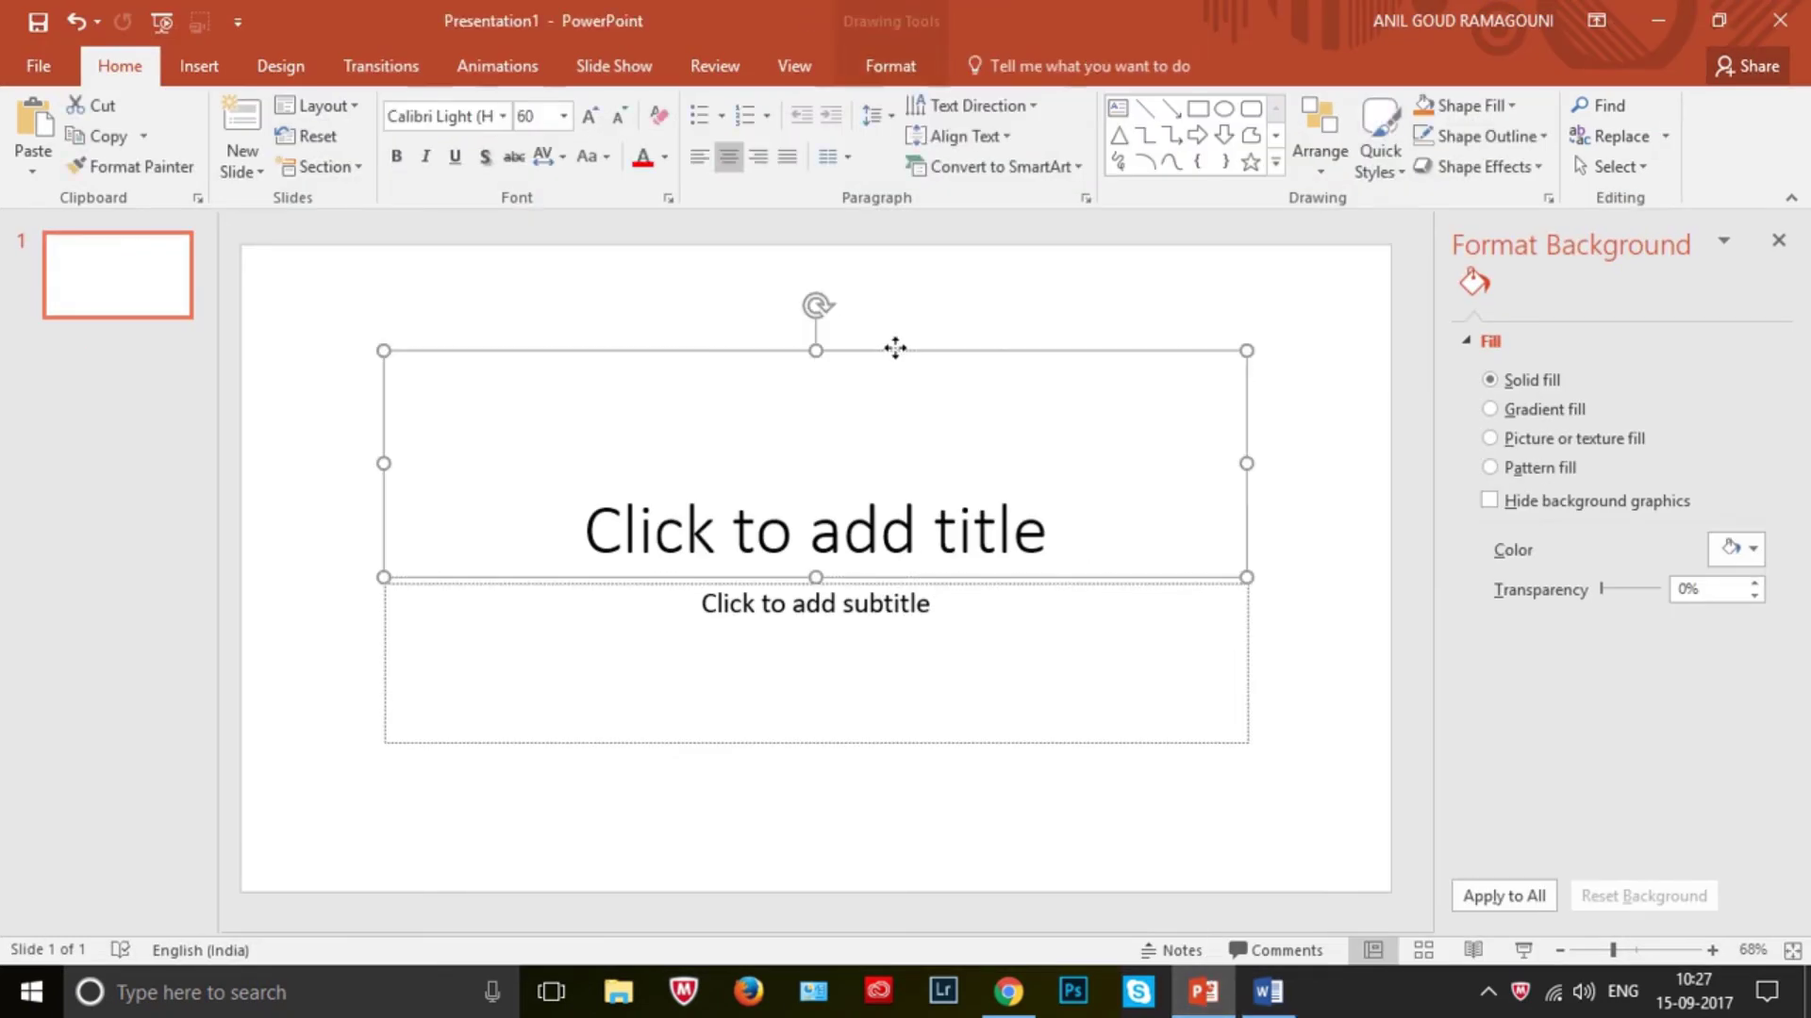
pyautogui.press('Delete')
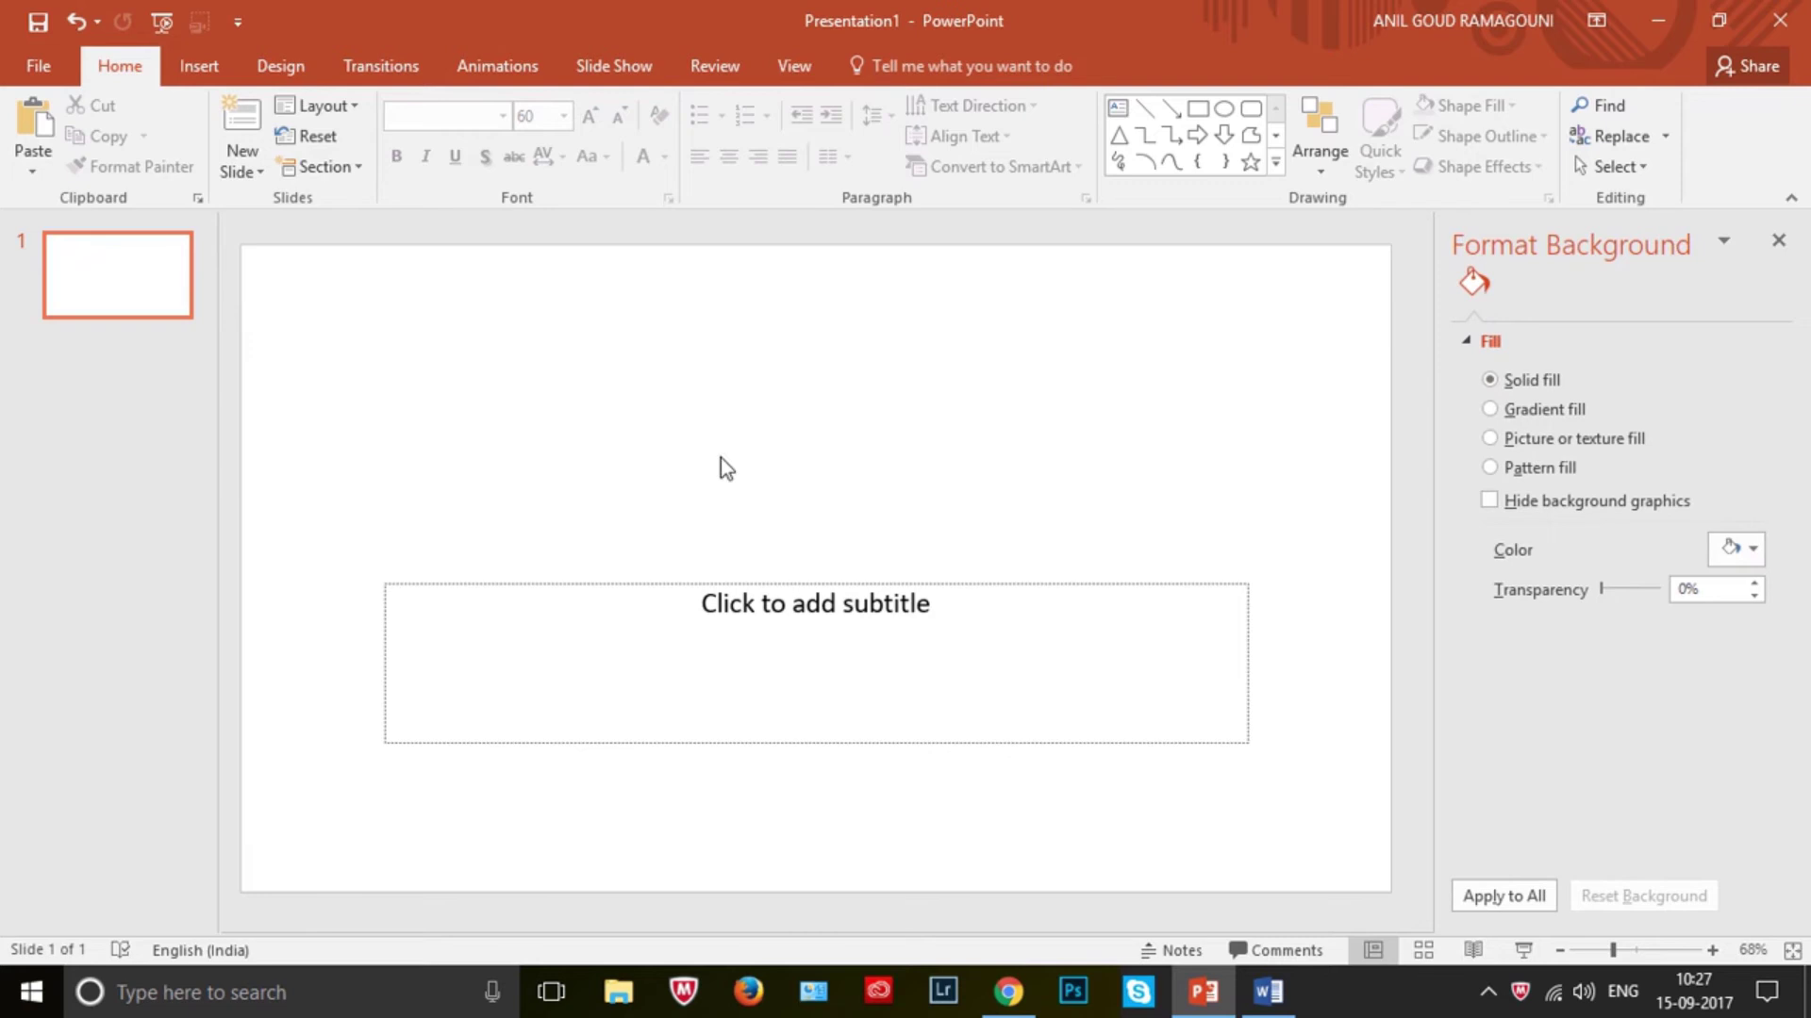
pyautogui.click(803, 595)
pyautogui.moveTo(816, 584); pyautogui.dragTo(816, 288)
pyautogui.click(839, 397)
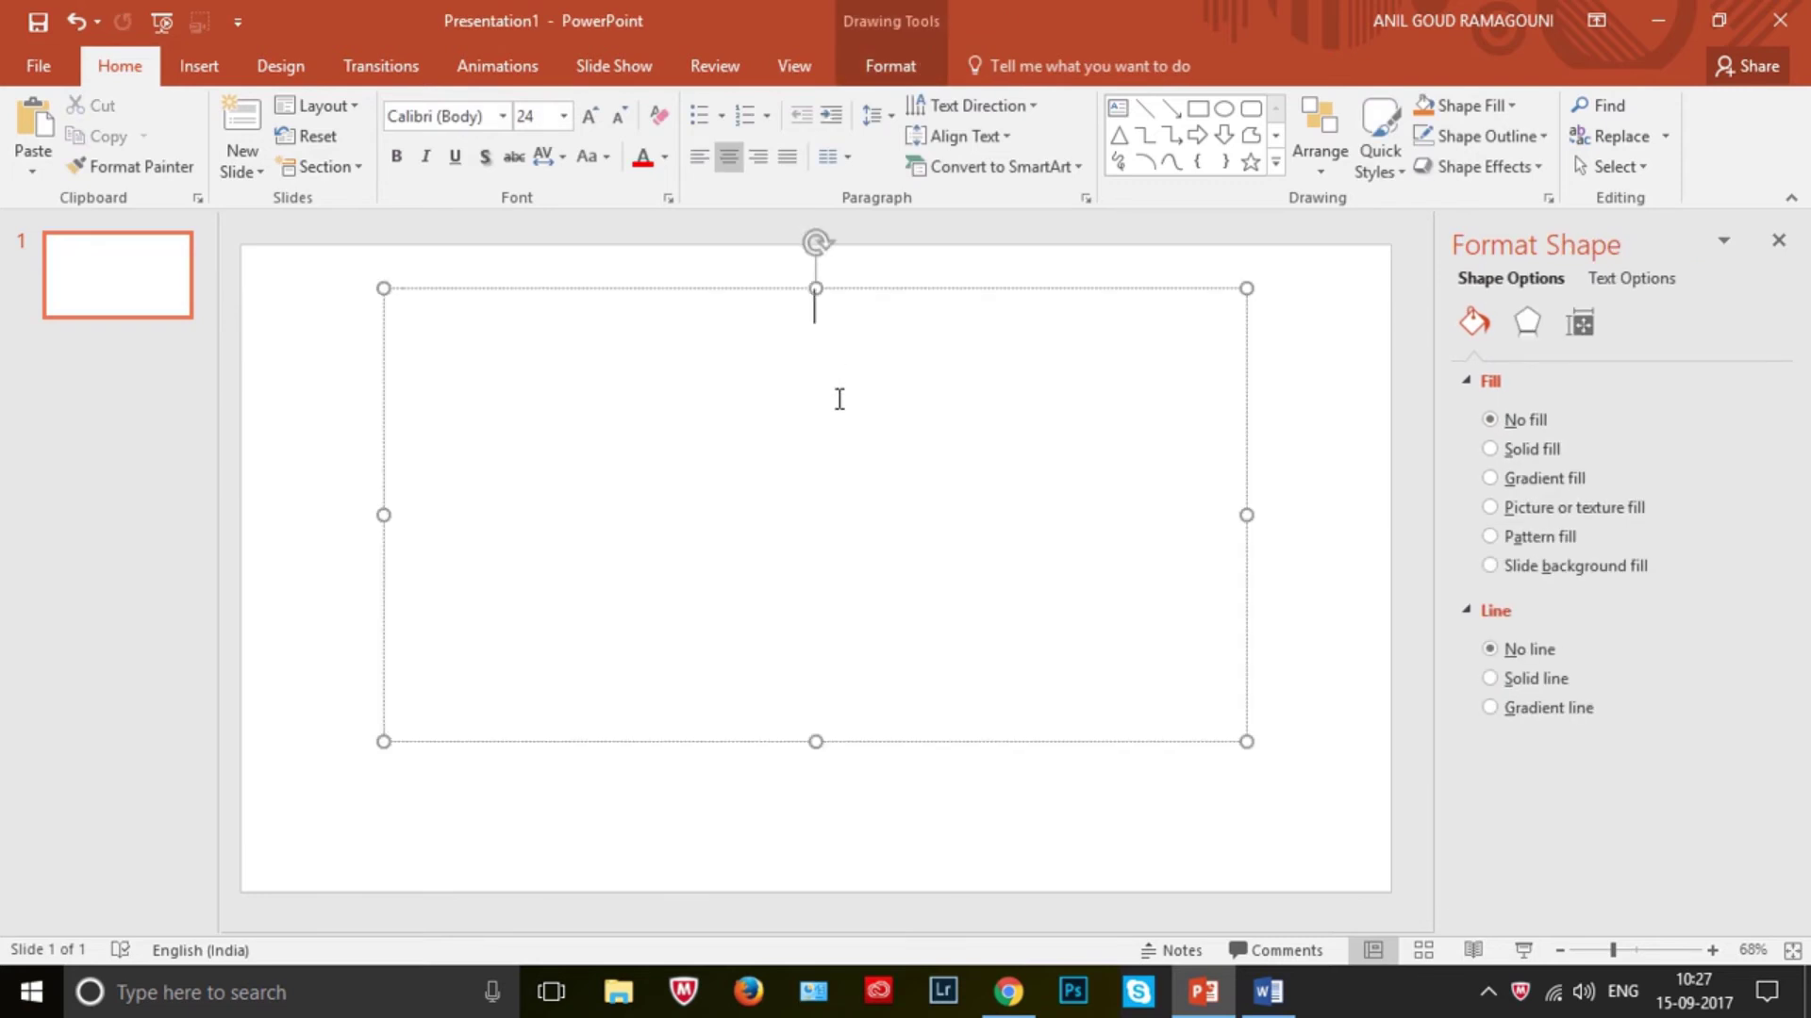
# - Paste the Google address from Chrome into the subtitle box as a hyperlink
pyautogui.click(1008, 992)
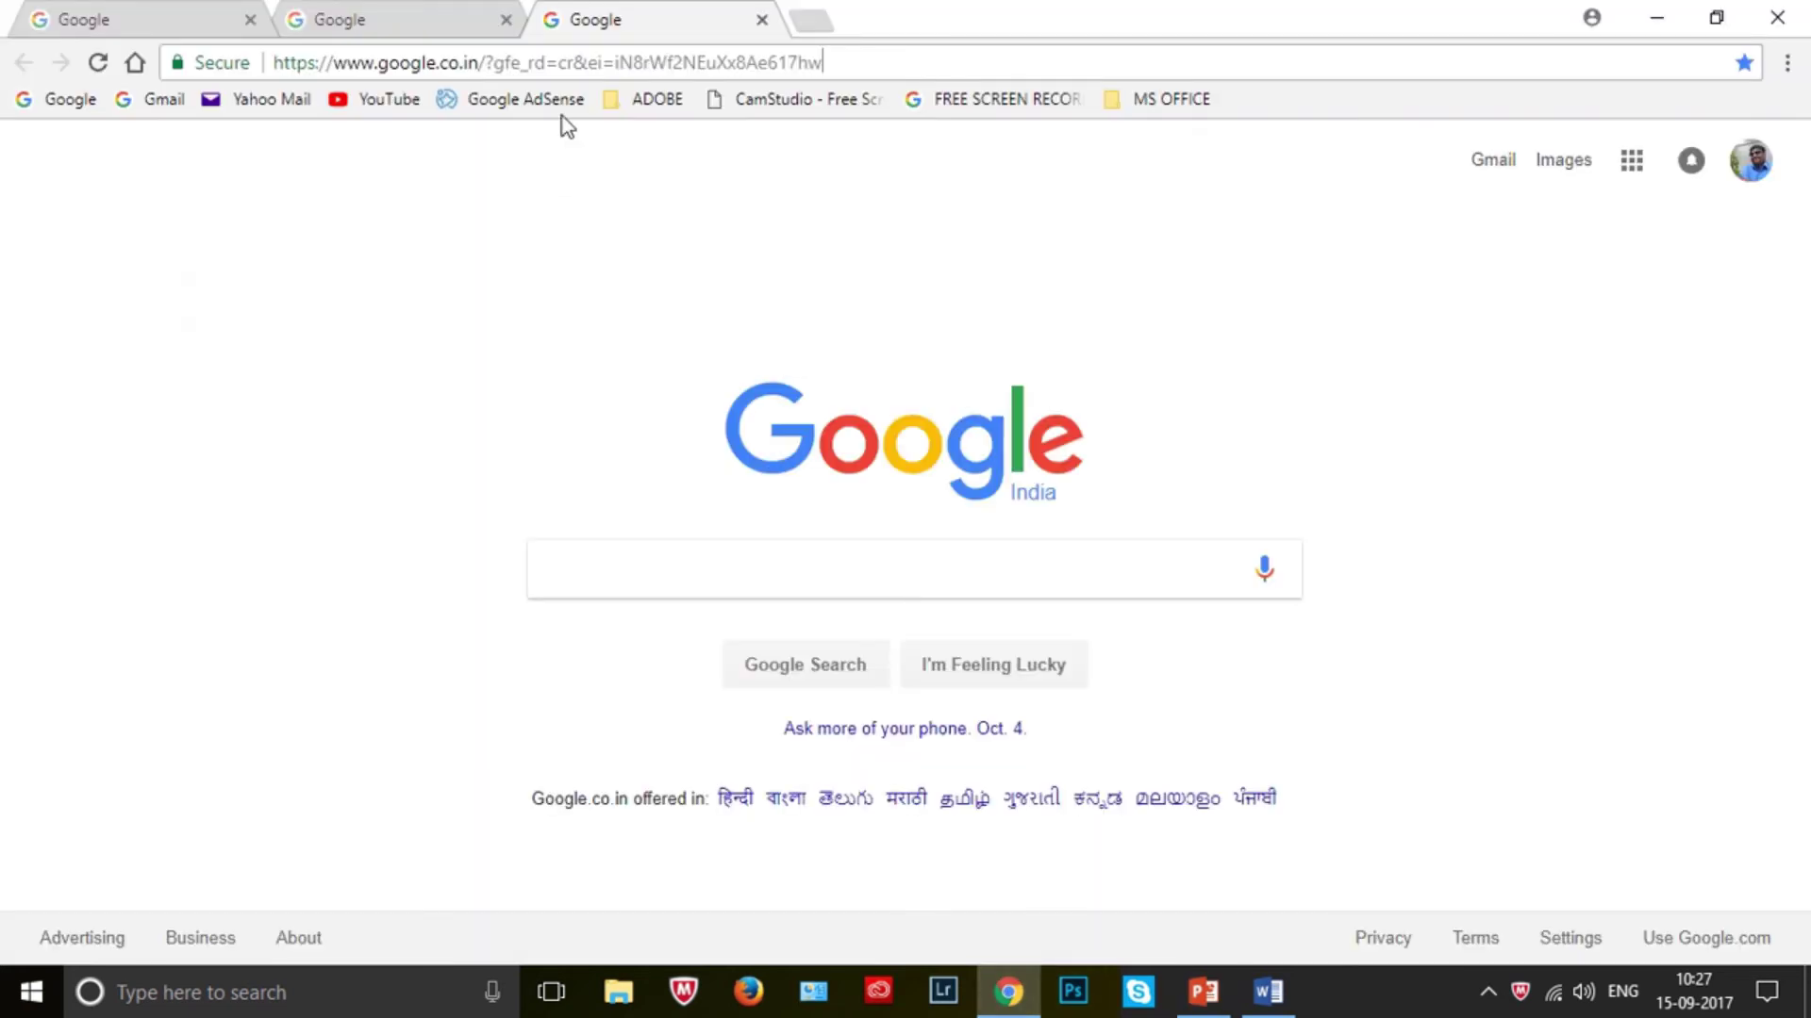
pyautogui.click(600, 66)
pyautogui.moveTo(602, 64); pyautogui.dragTo(607, 61)
pyautogui.hotkey('ctrl', 'a')
pyautogui.hotkey('ctrl', 'c')
pyautogui.hotkey('alt', 'Tab')
pyautogui.hotkey('ctrl', 'v')
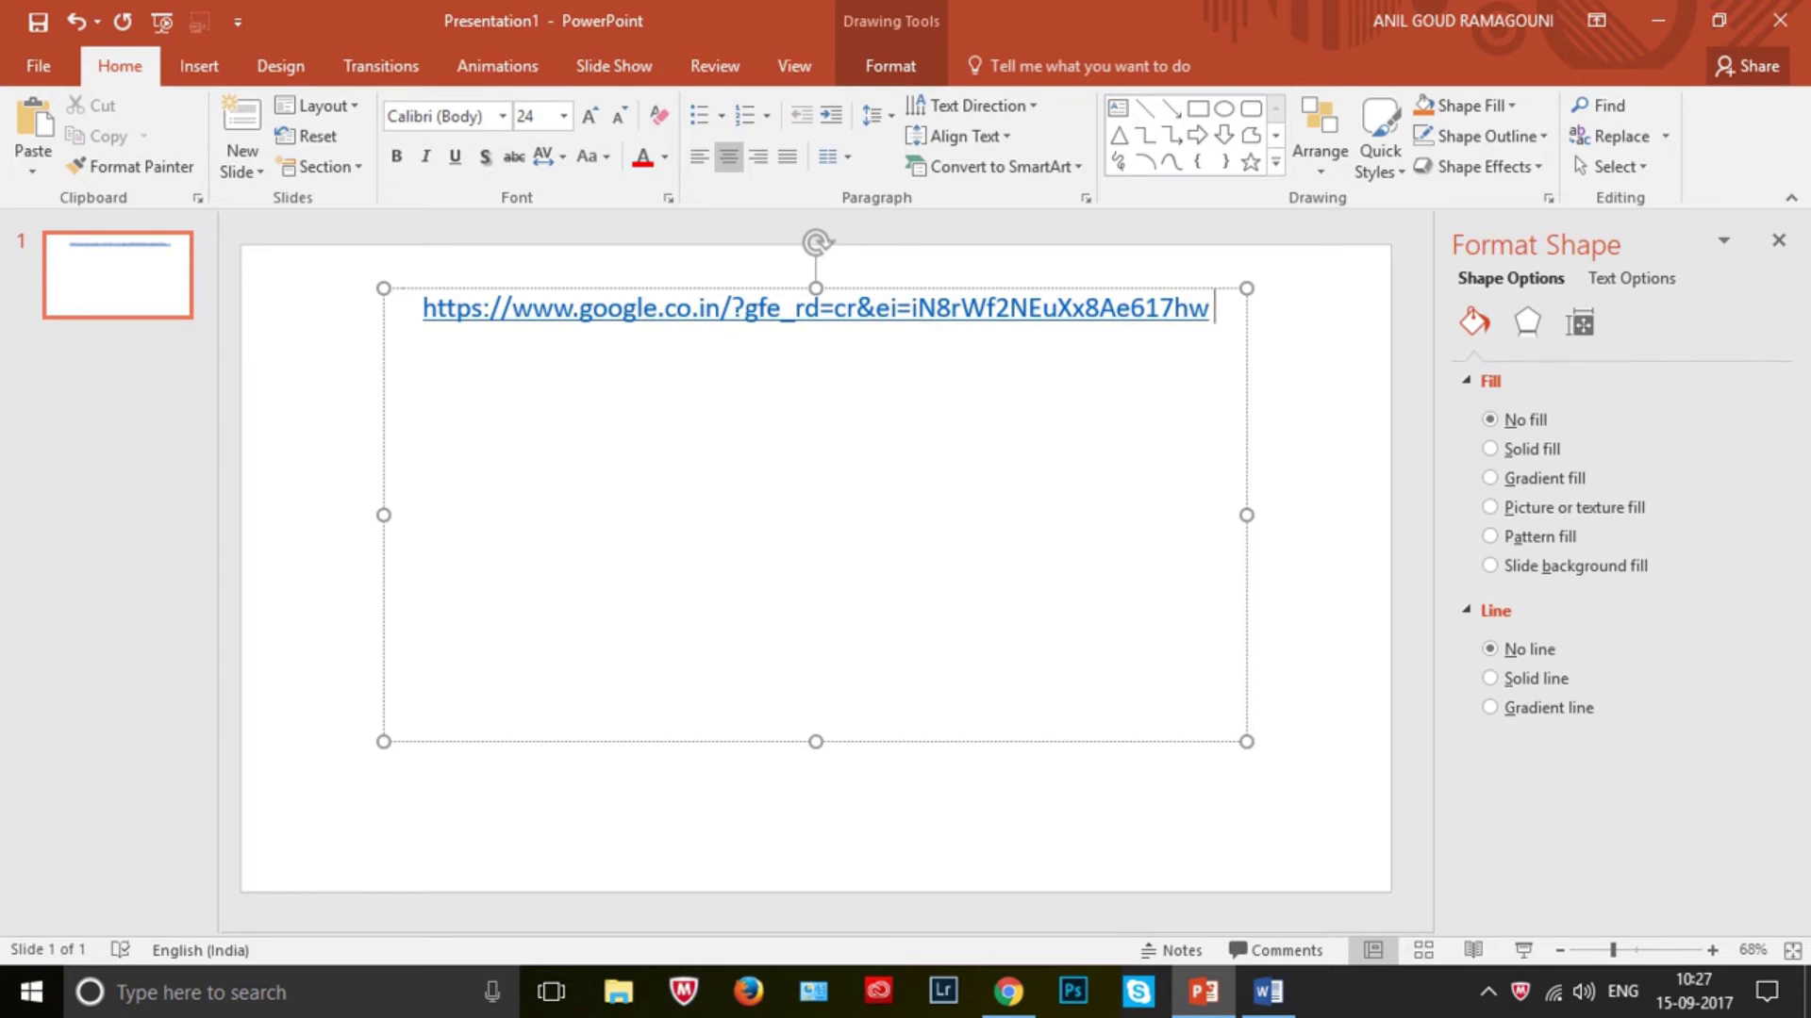
pyautogui.click(1297, 474)
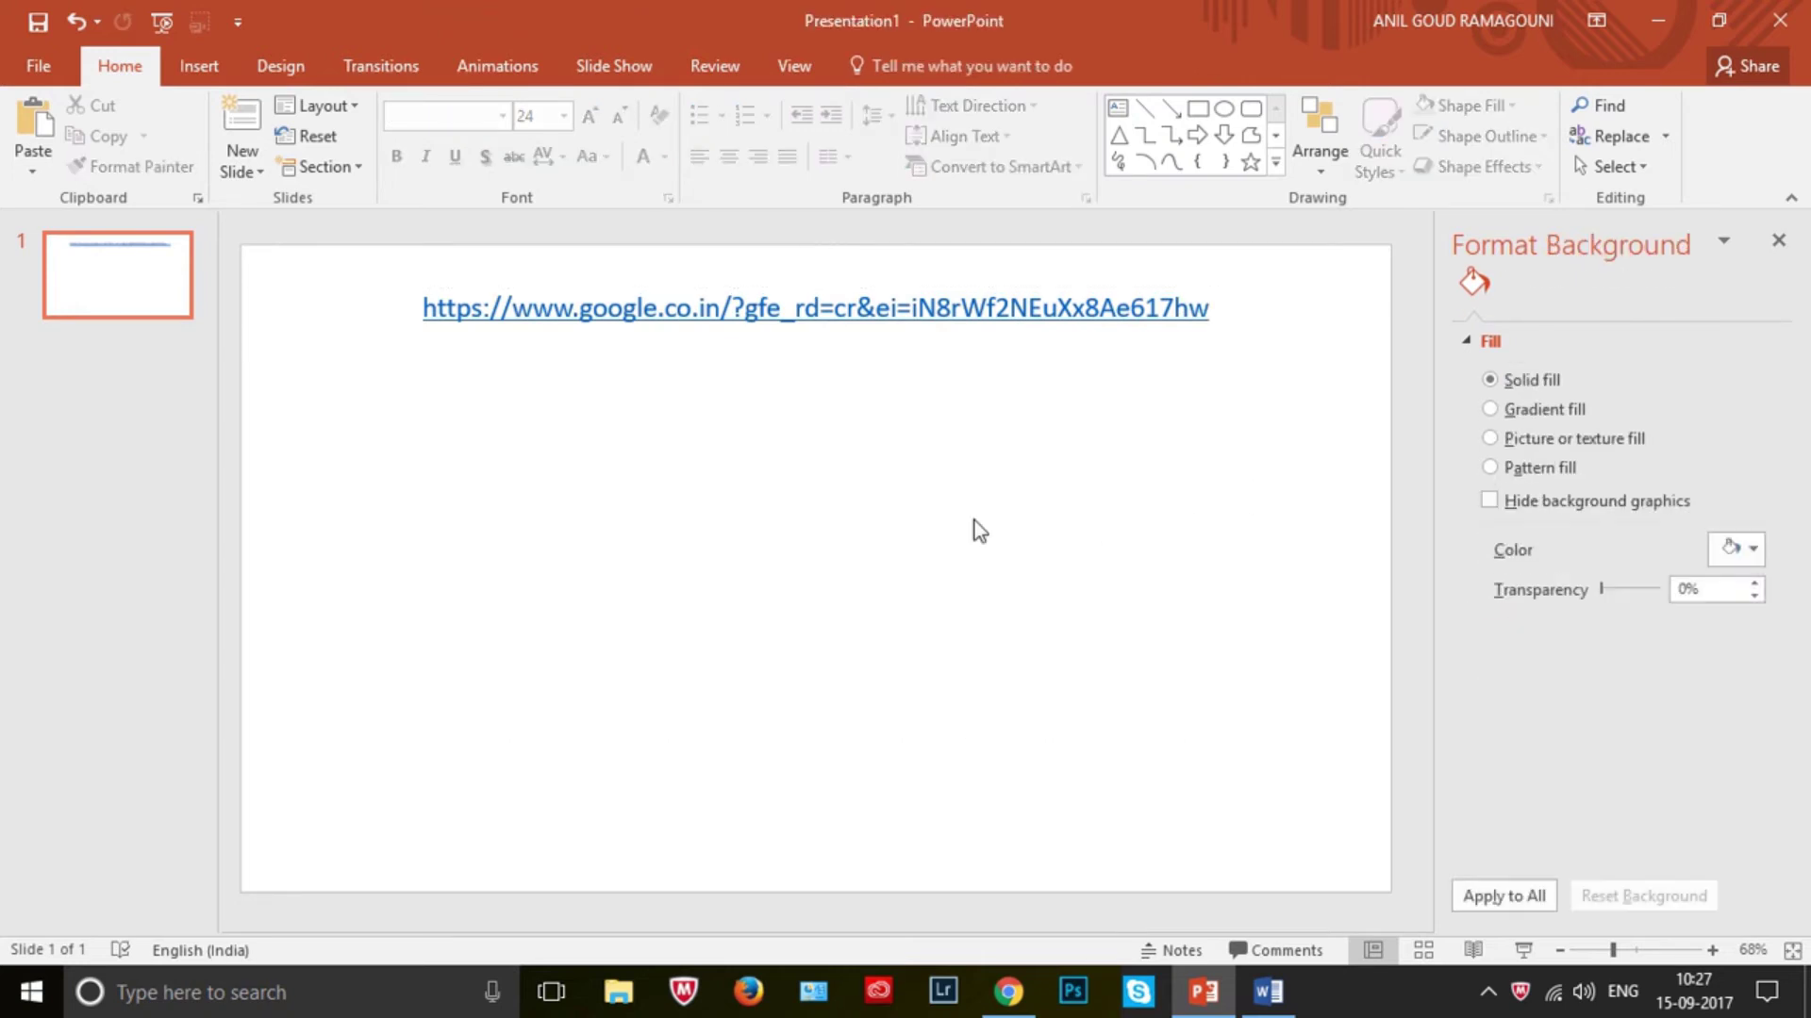
# - Ctrl+click the slide's Google link to open it in Chrome, then return to the slide
pyautogui.keyDown('ctrl'); pyautogui.click(857, 311); pyautogui.keyUp('ctrl')
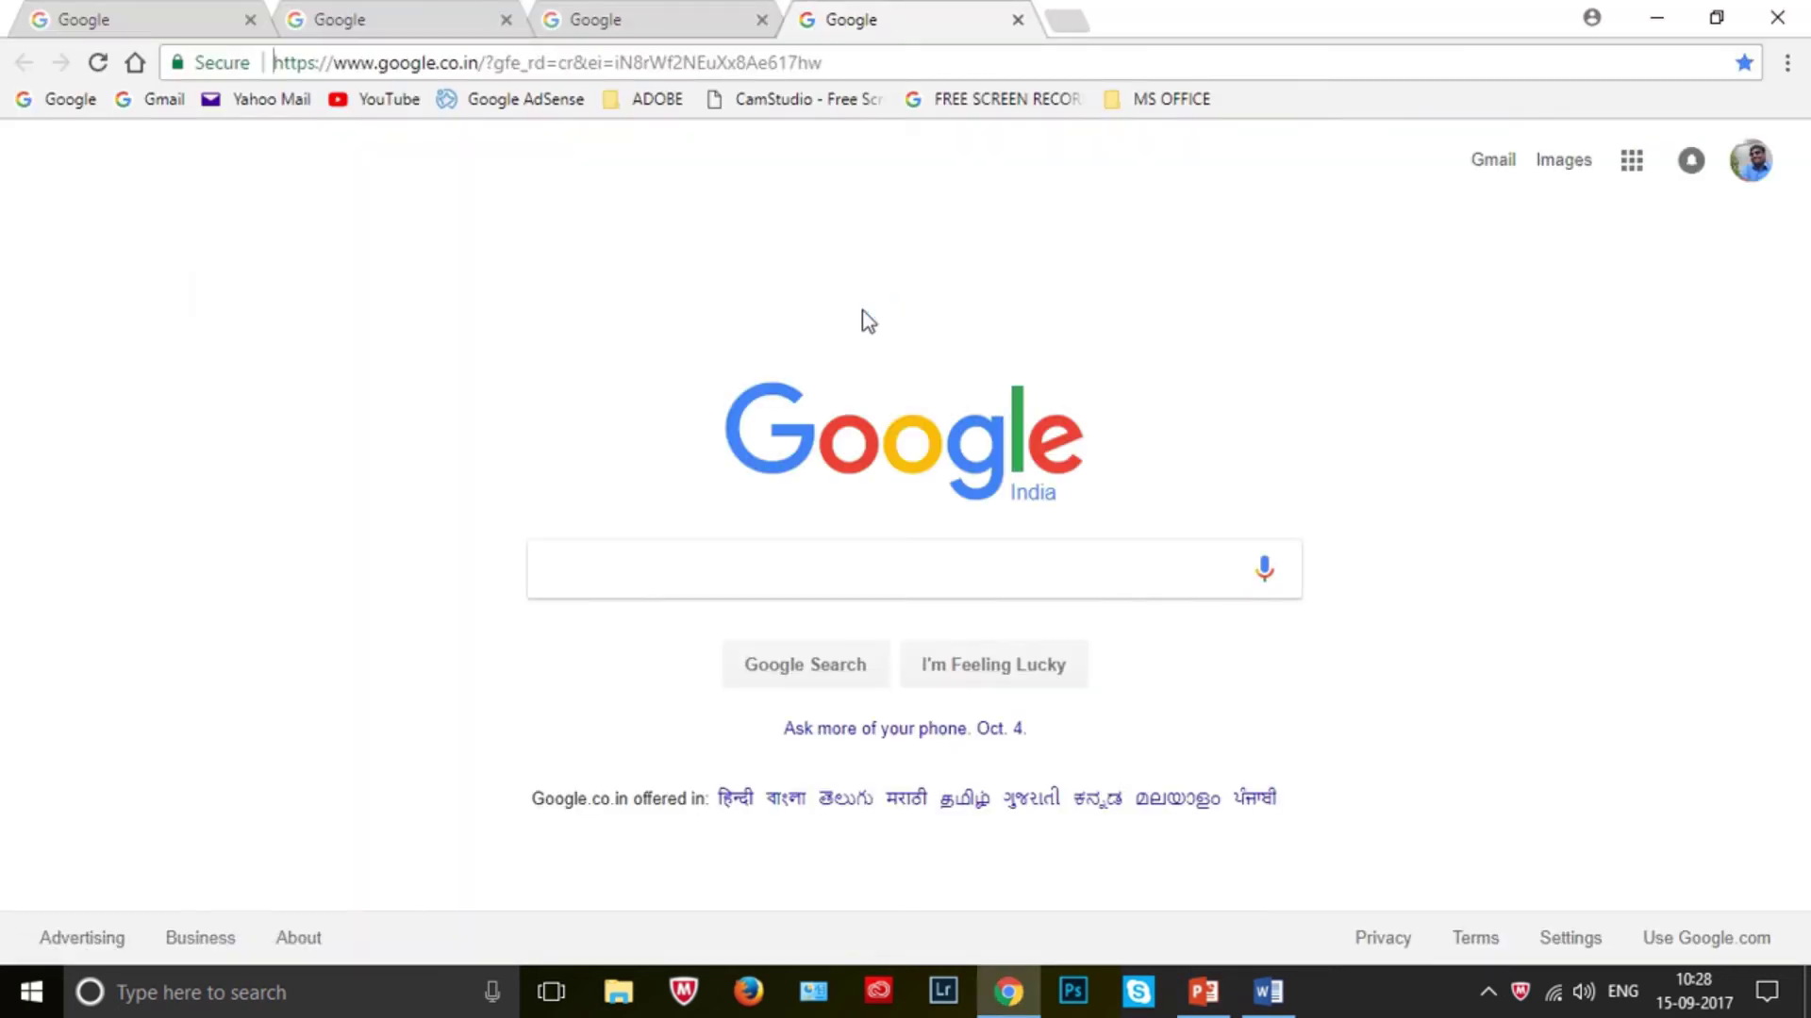
pyautogui.hotkey('alt', 'Tab')
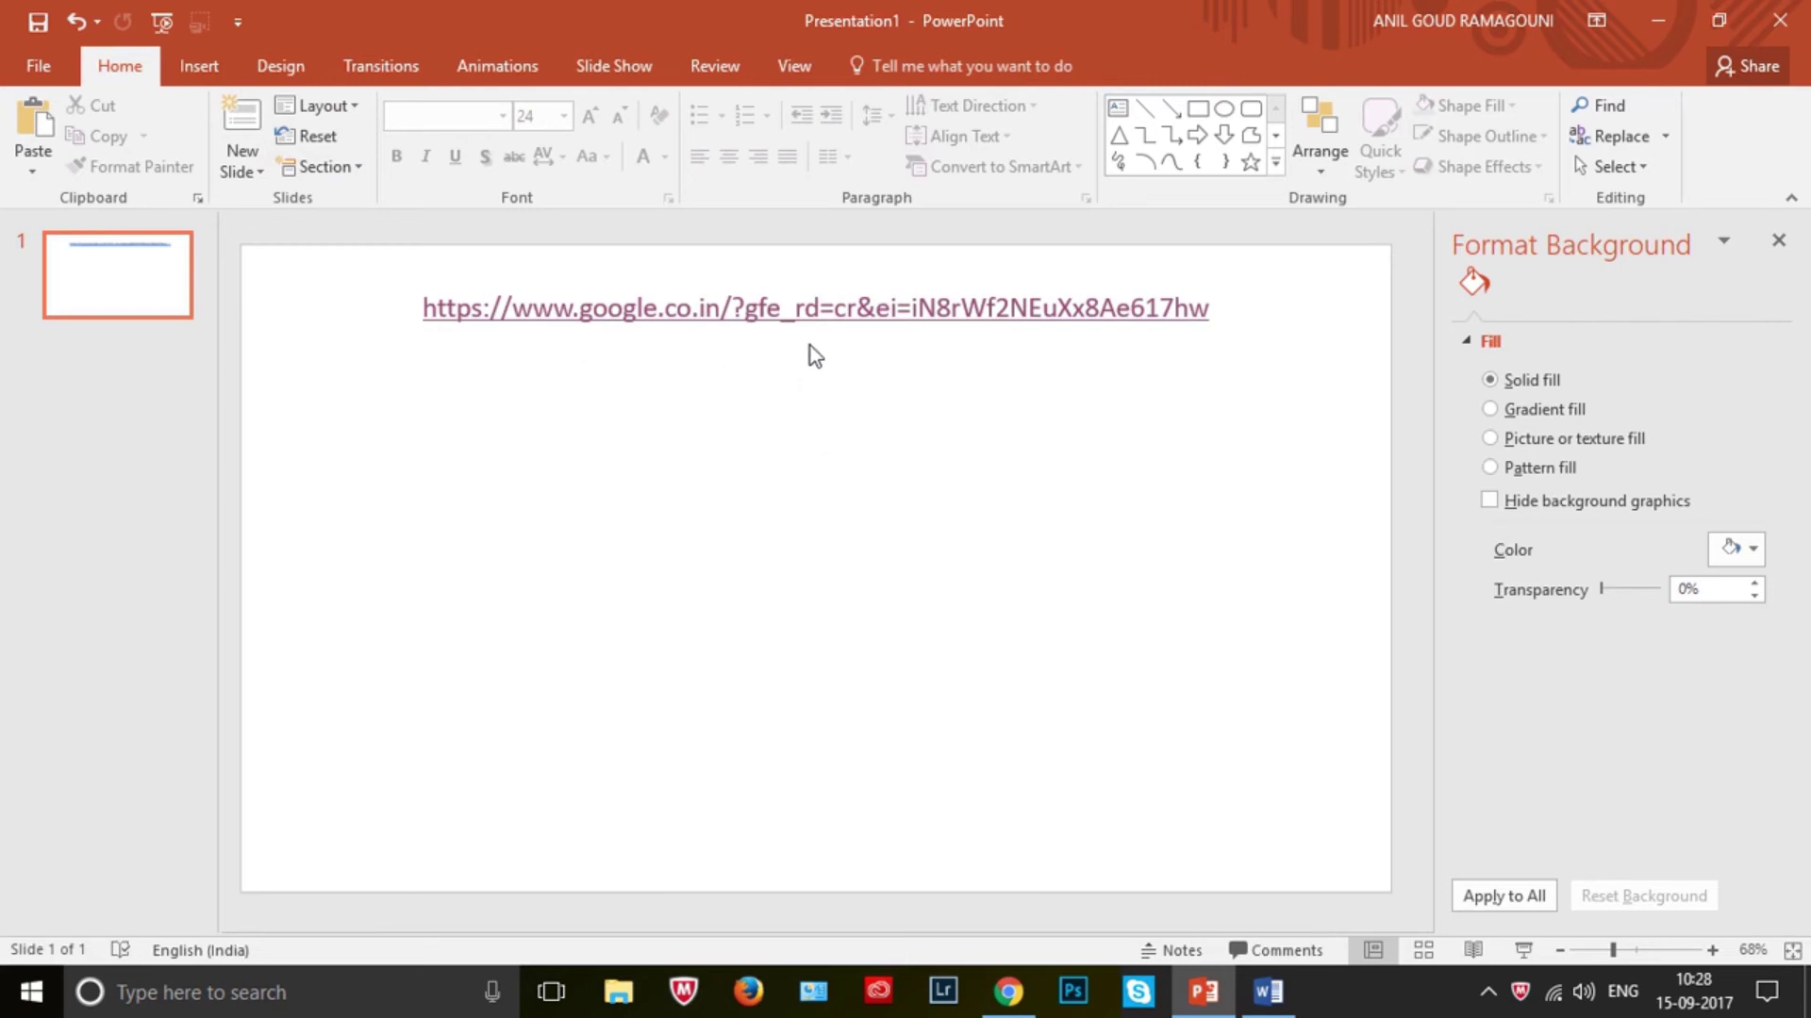
pyautogui.click(895, 311)
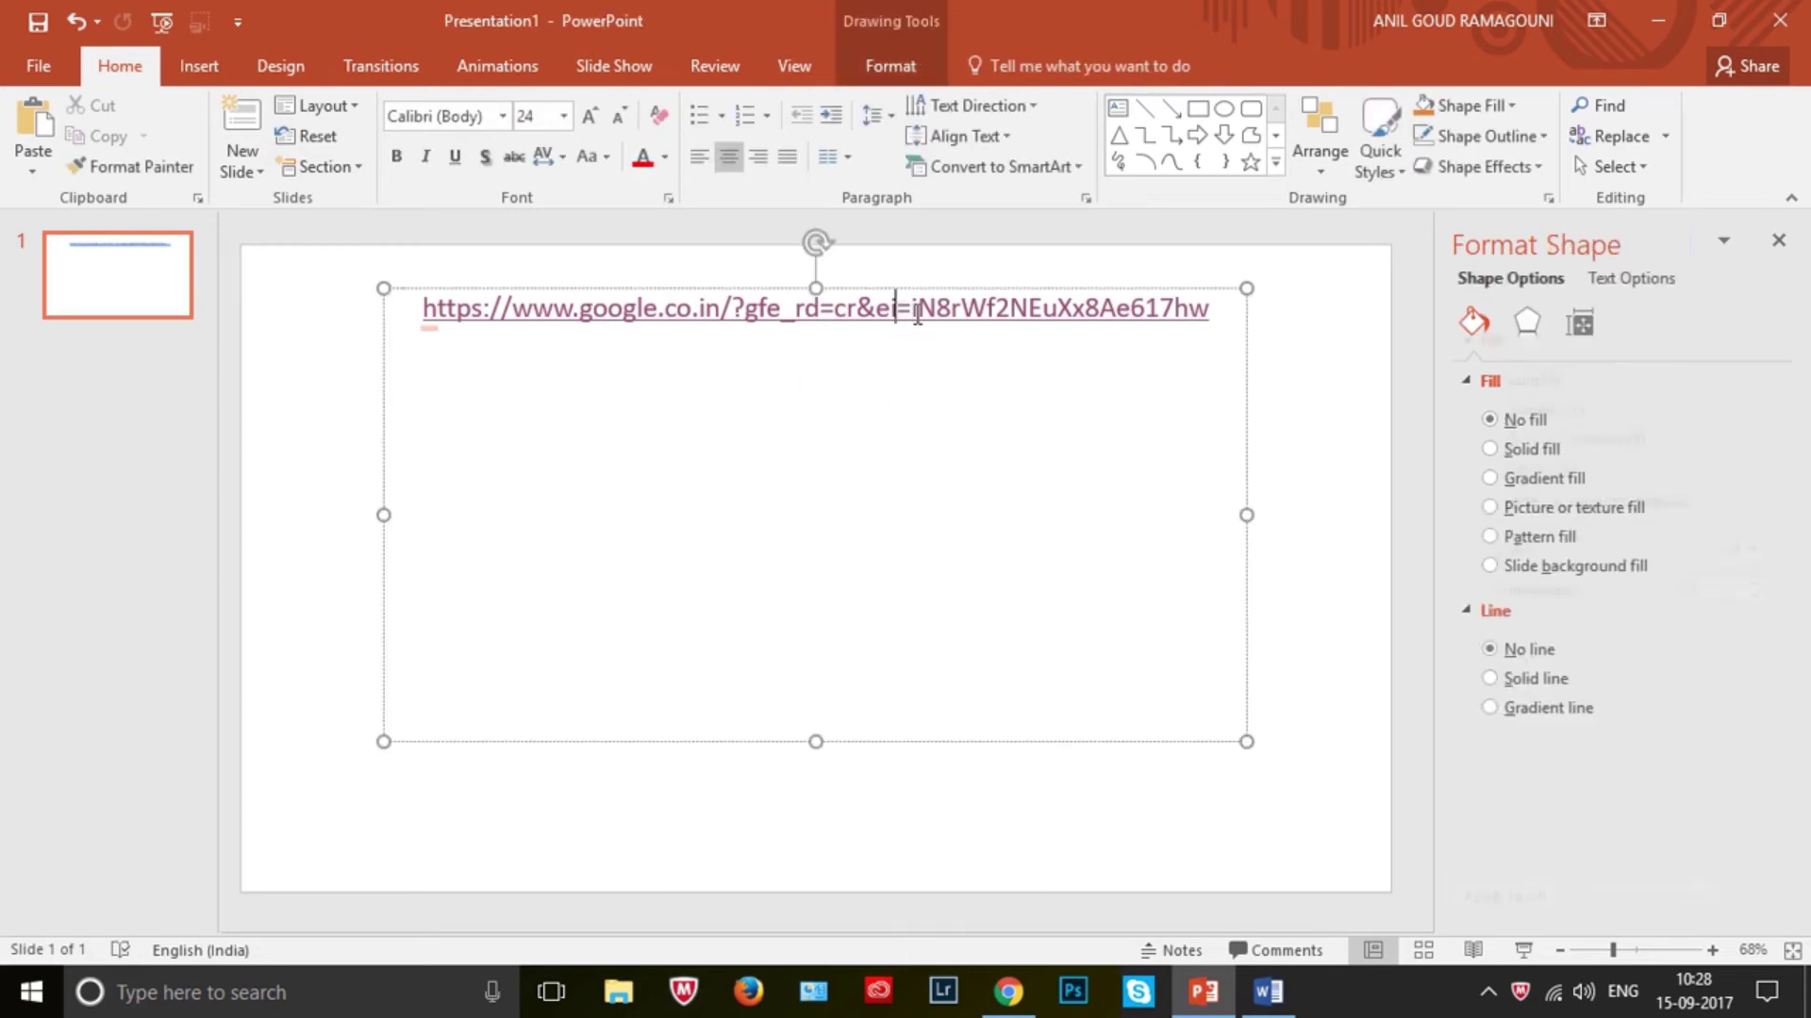
pyautogui.tripleClick(972, 316)
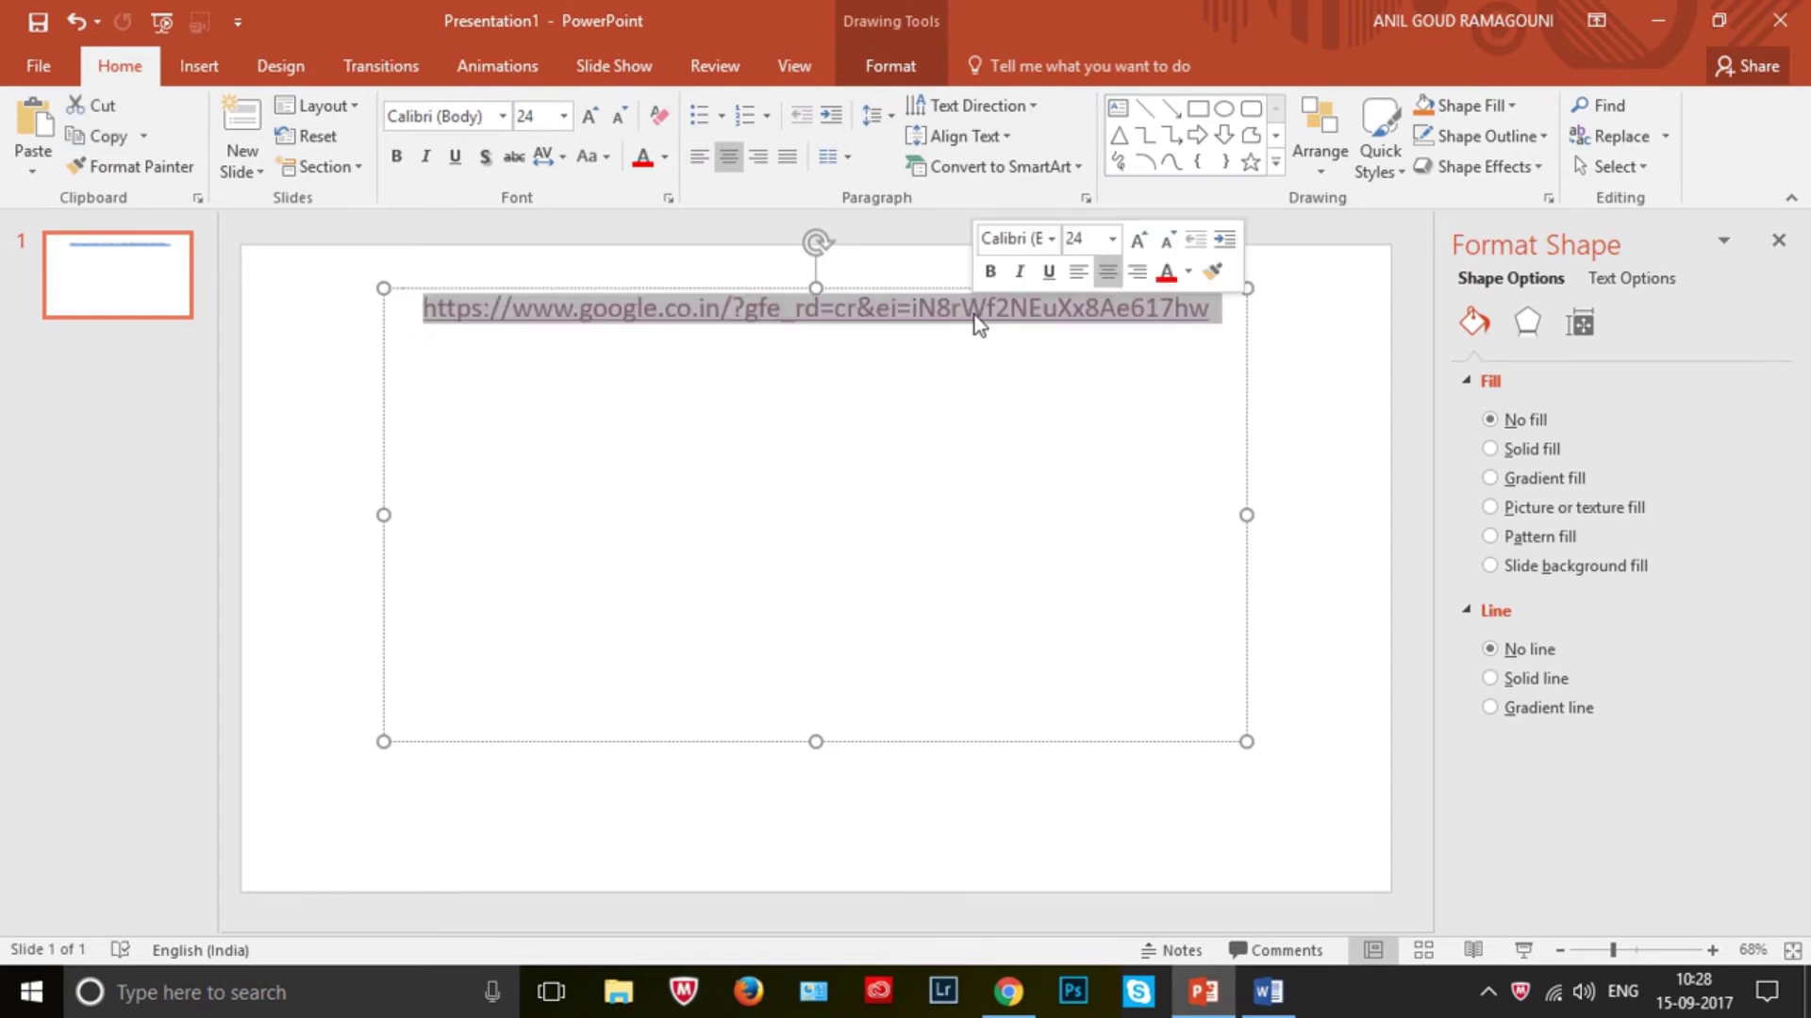
pyautogui.click(457, 158)
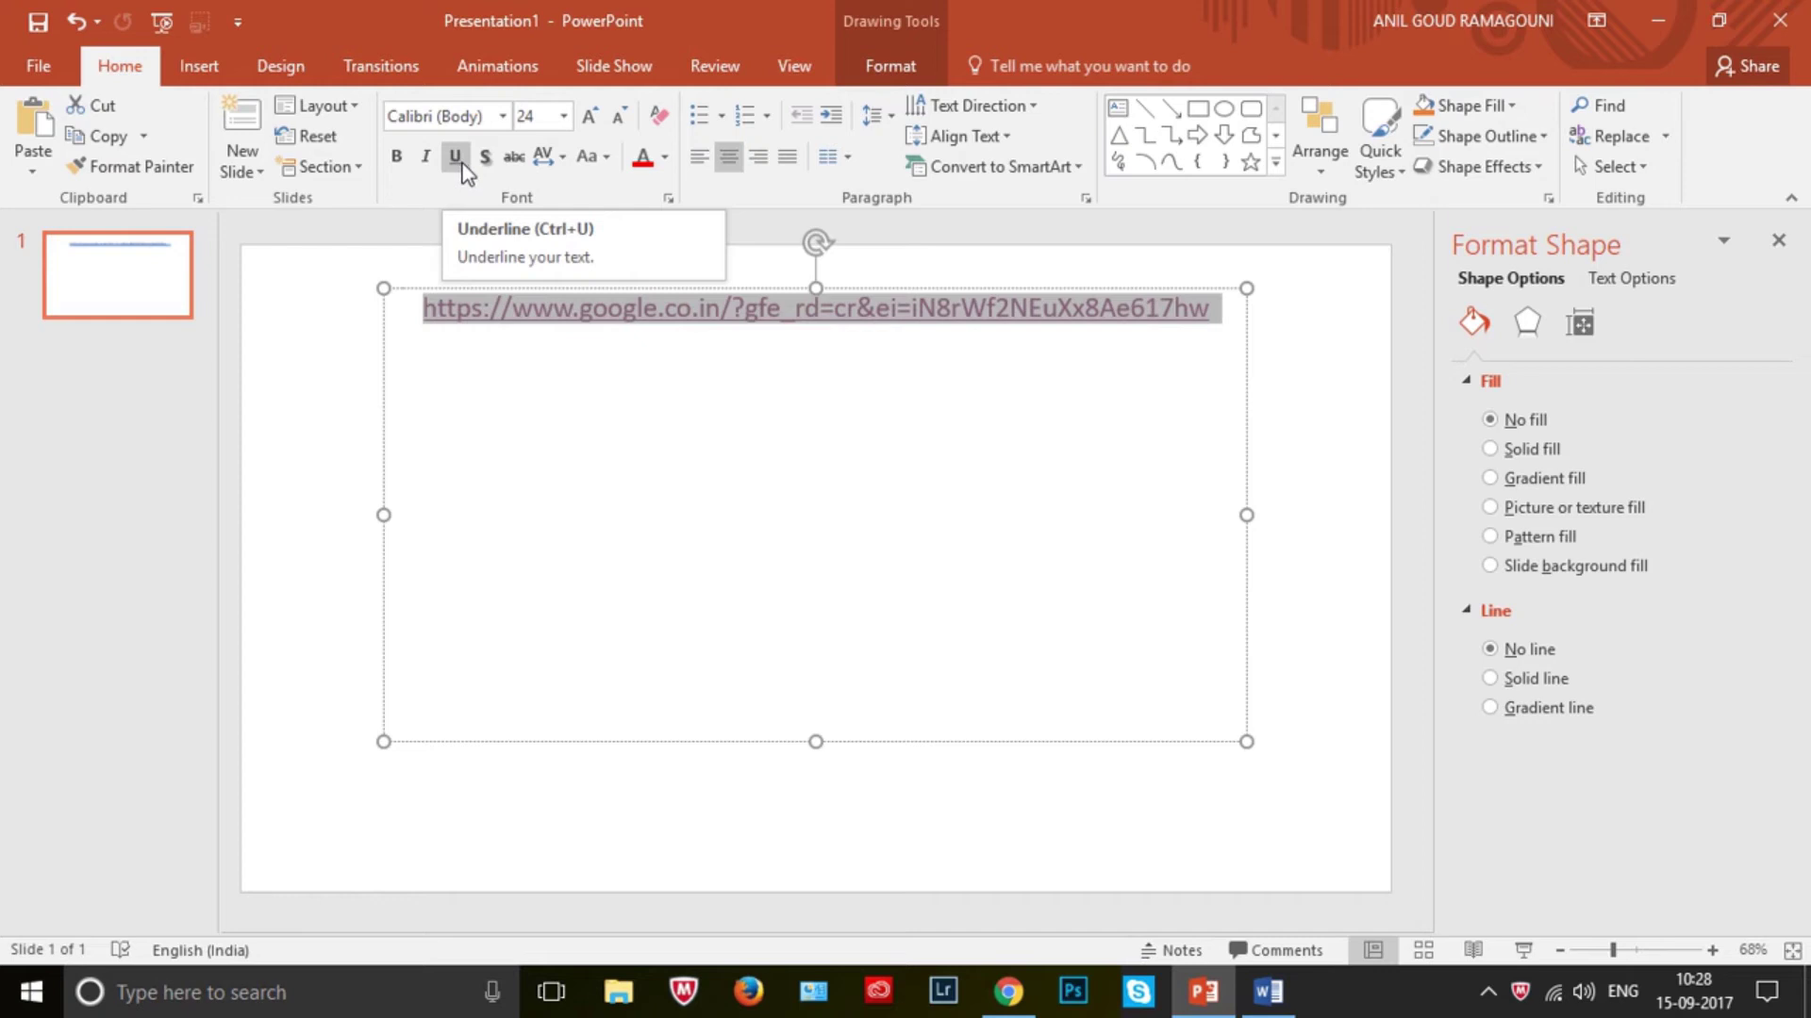
pyautogui.hotkey('alt', 'Tab')
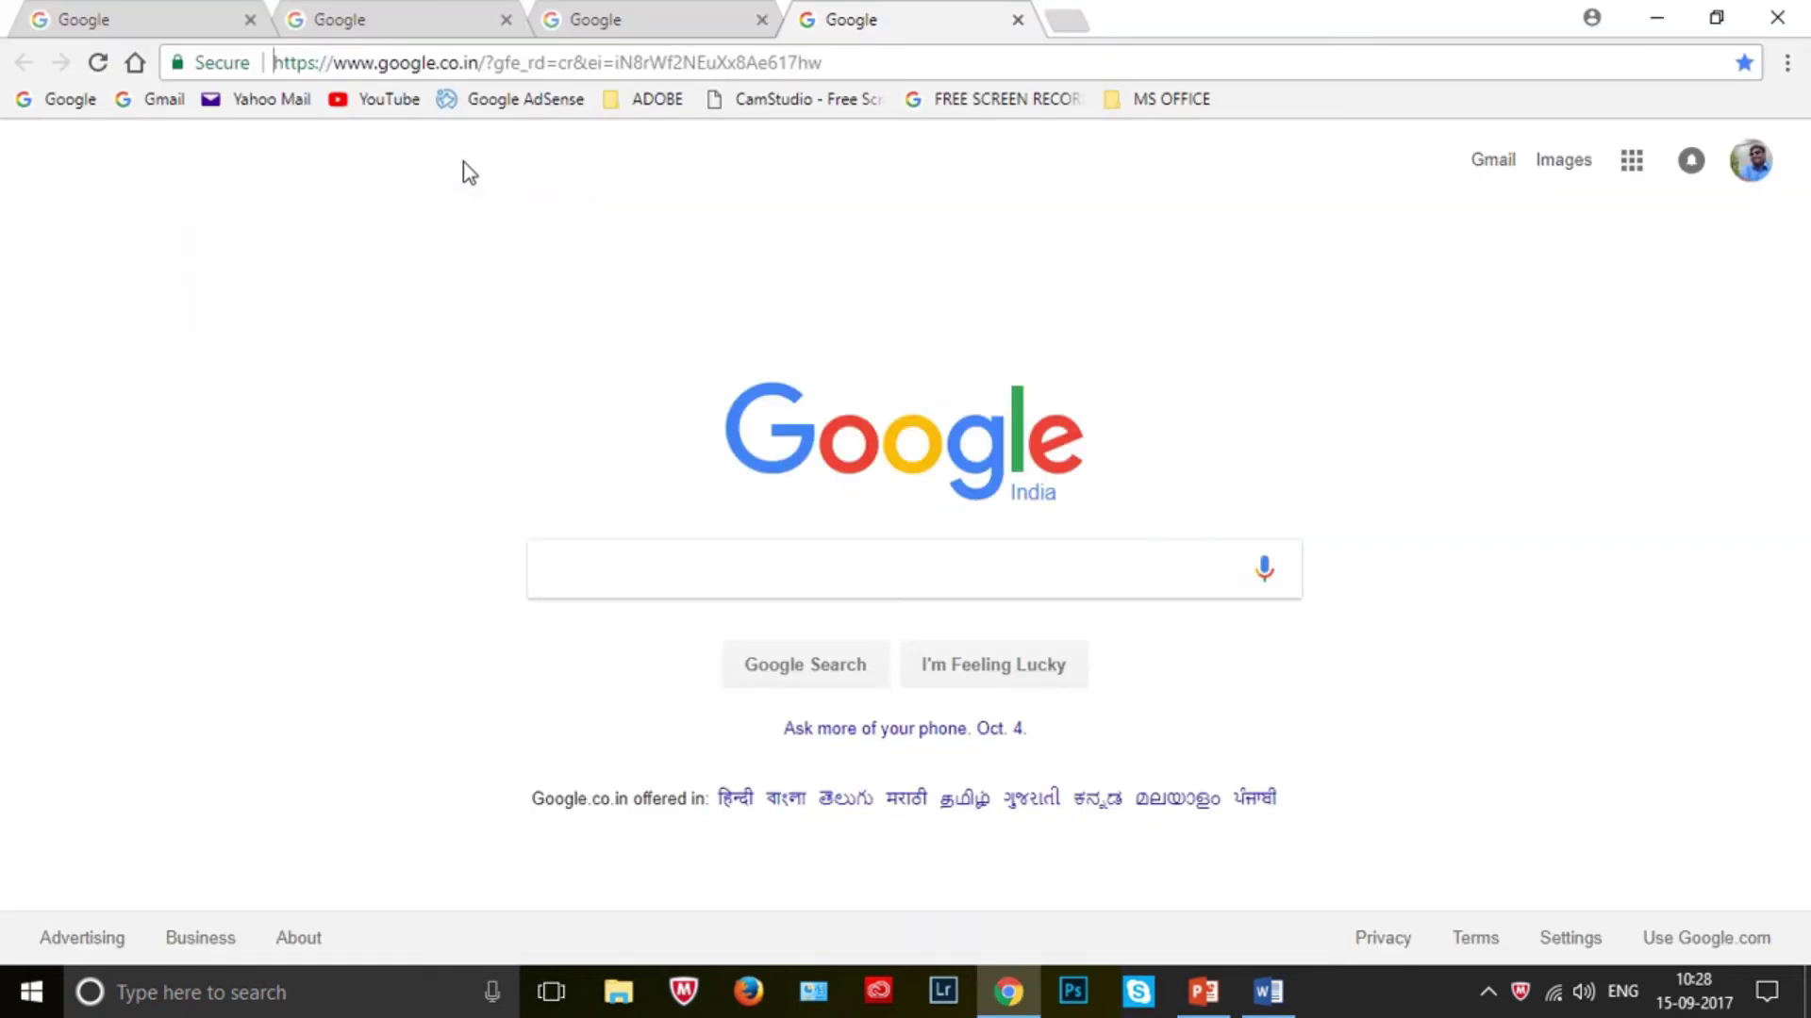
pyautogui.hotkey('alt', 'Tab')
pyautogui.click(1268, 992)
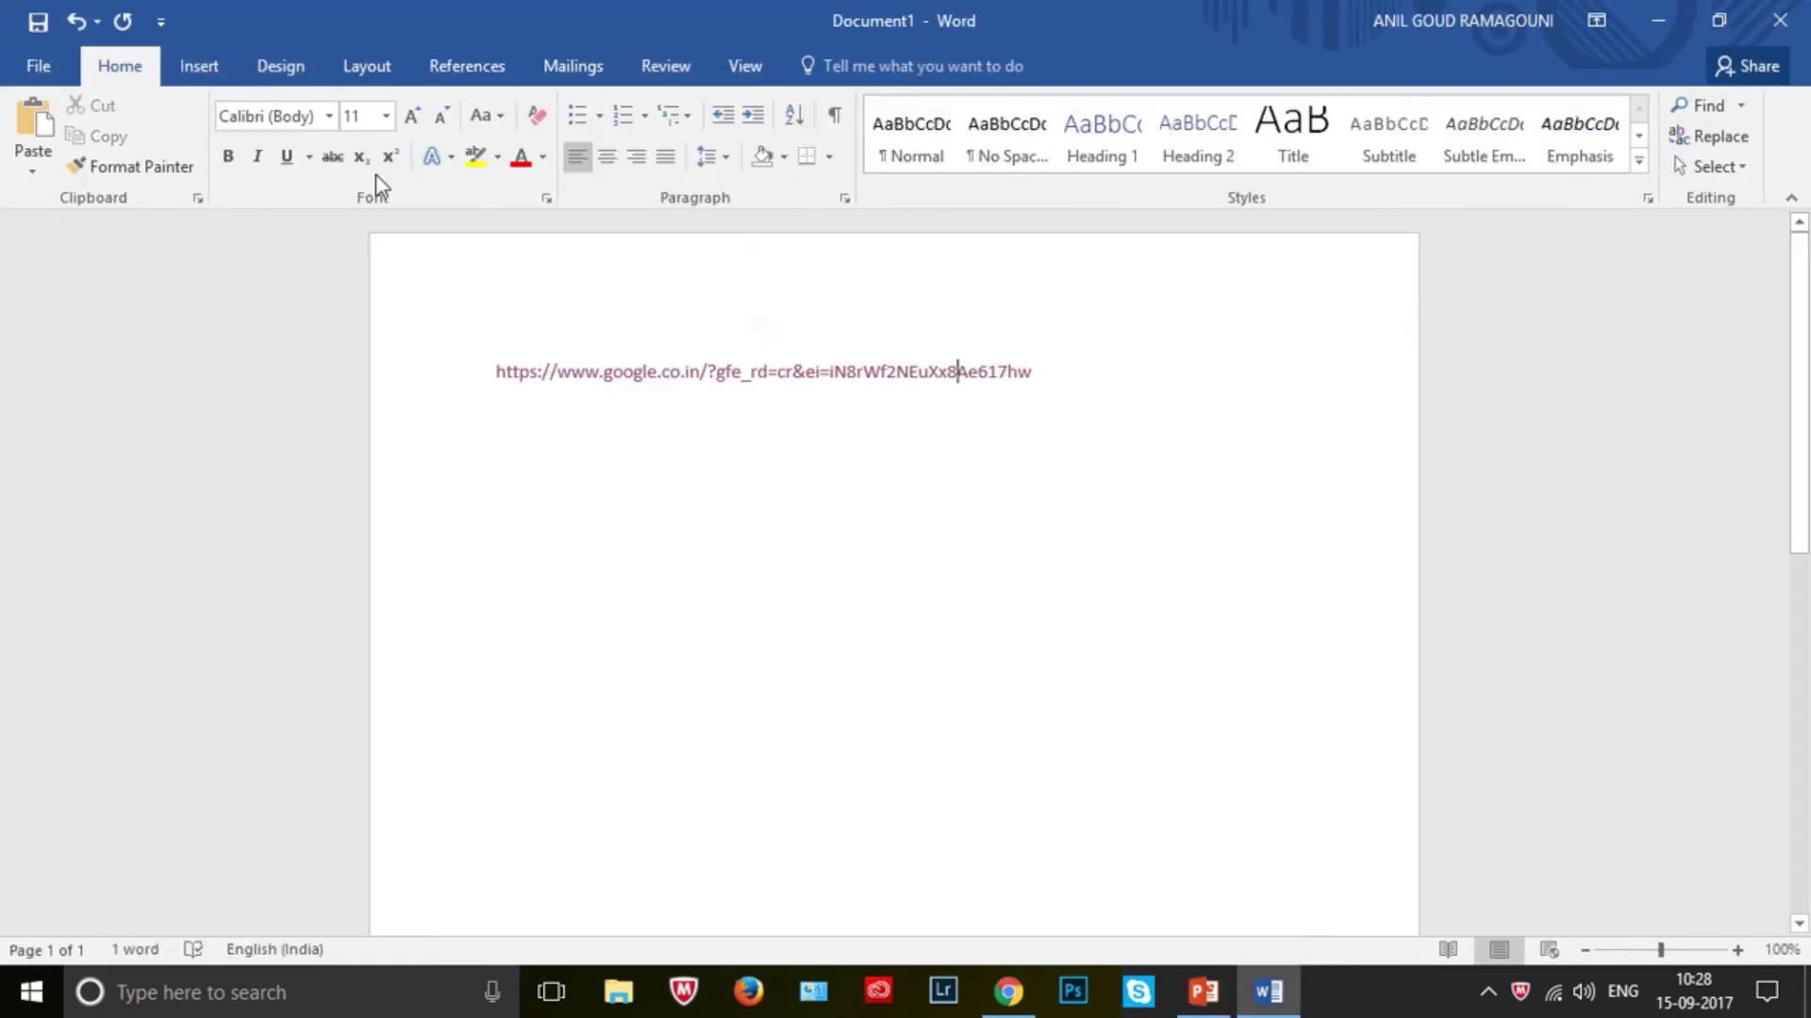
pyautogui.click(310, 157)
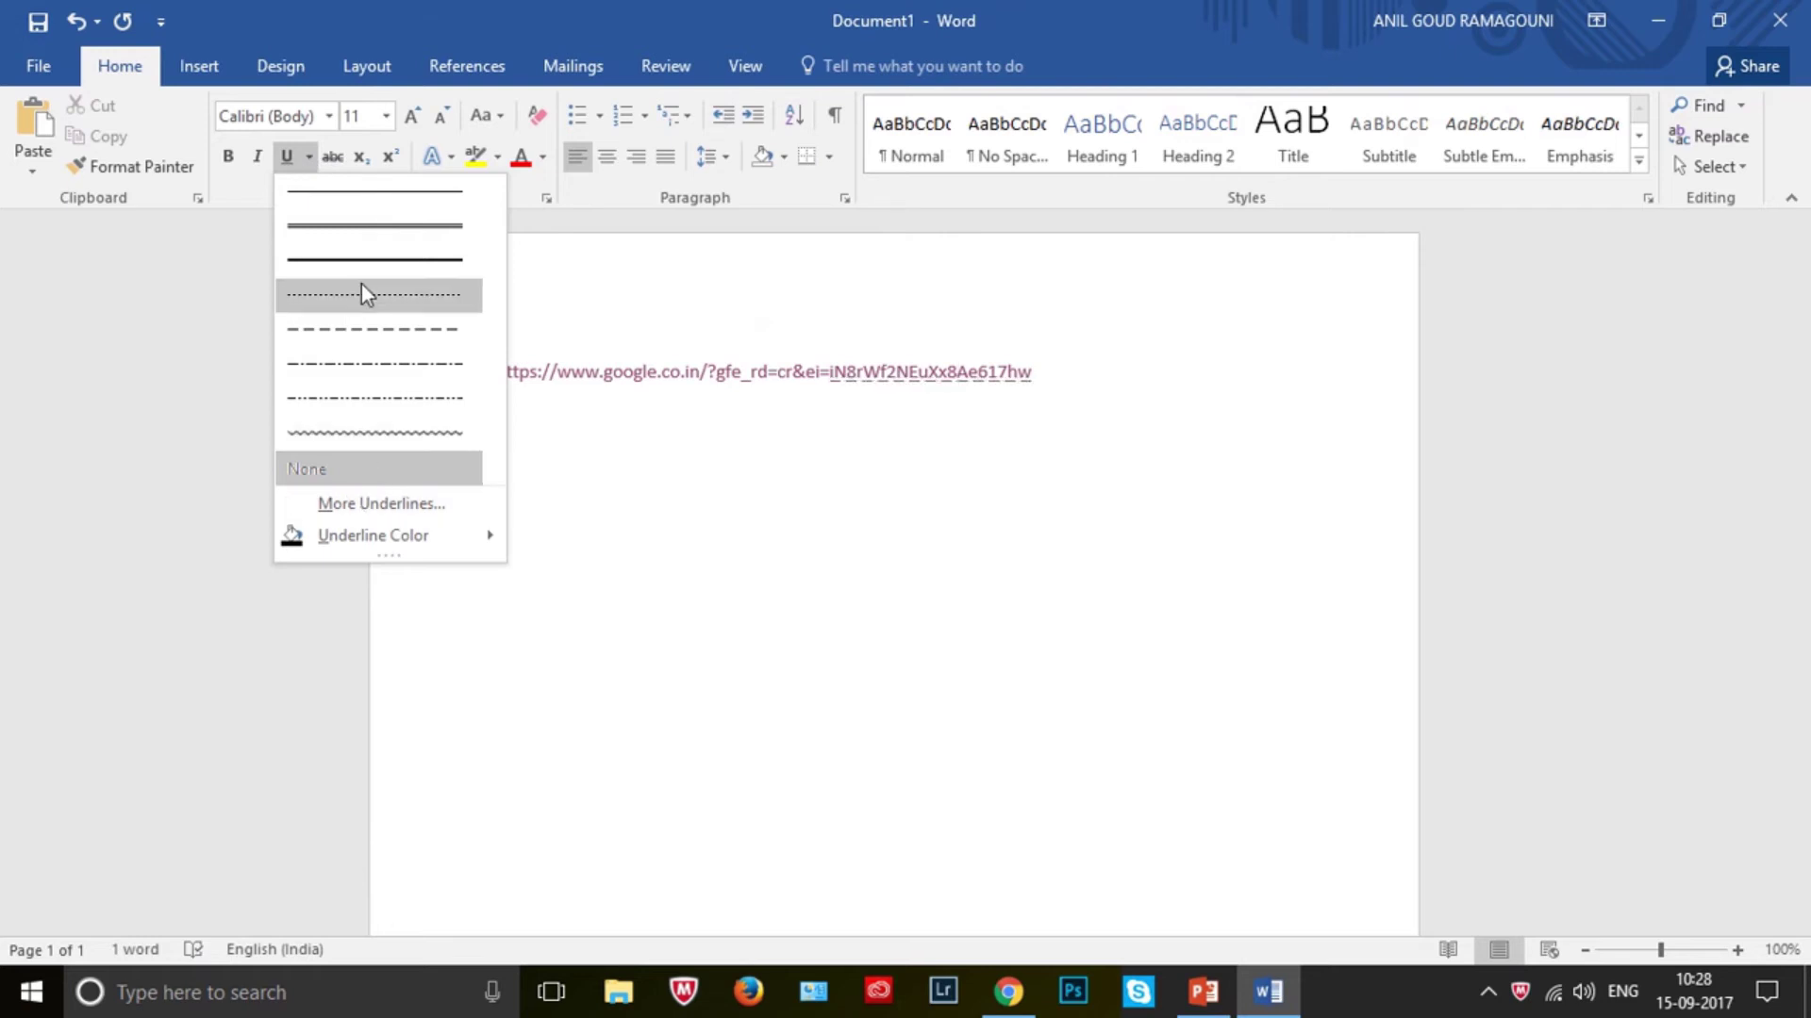
pyautogui.hotkey('alt', 'Tab')
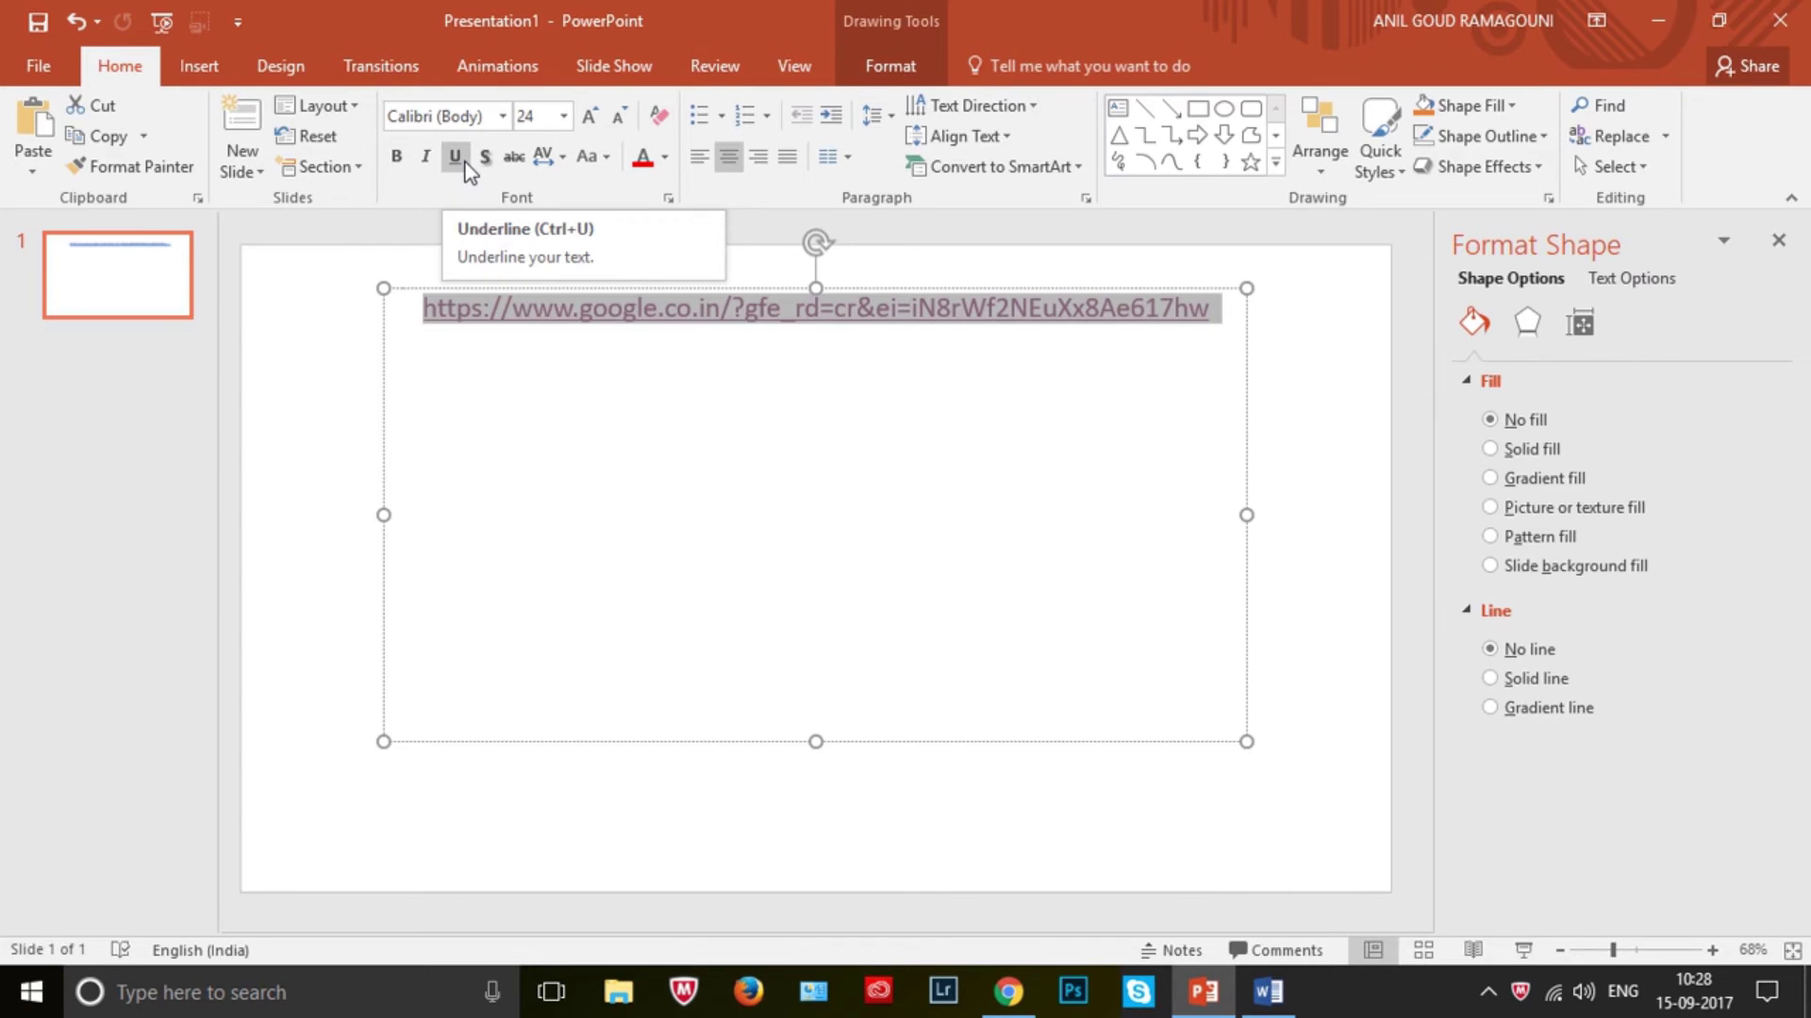
pyautogui.rightClick(780, 316)
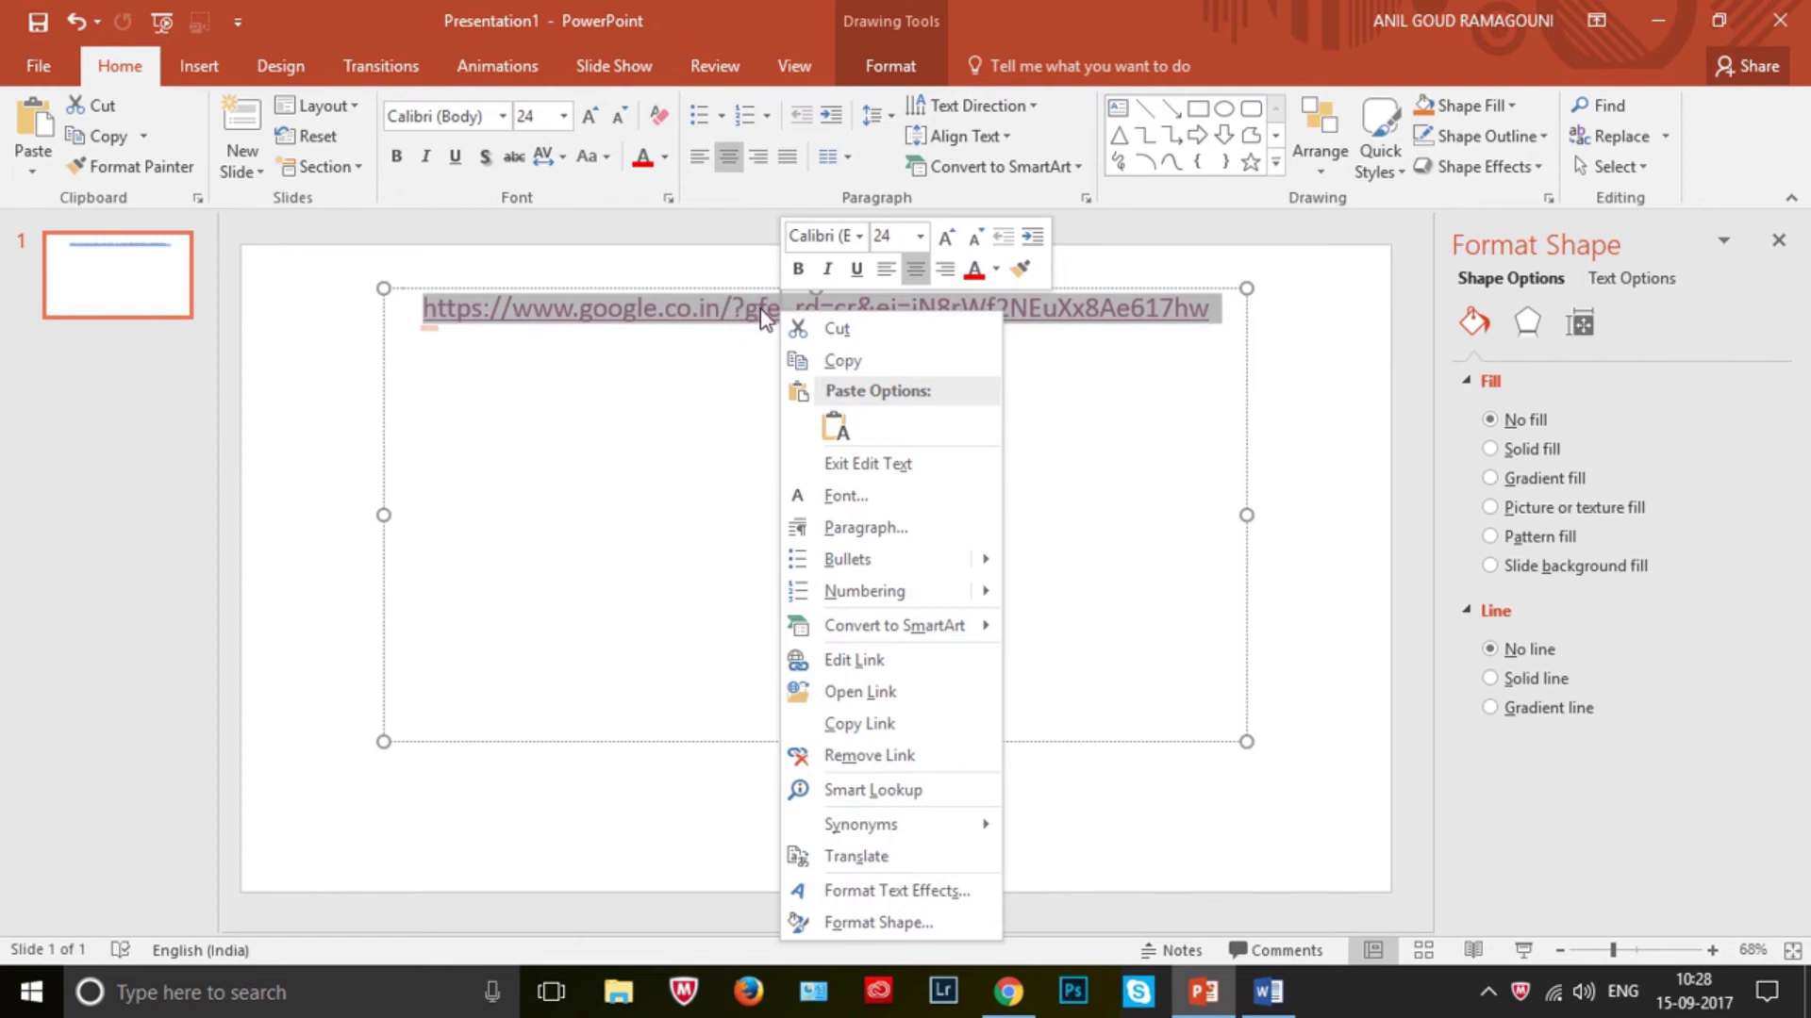
pyautogui.rightClick(761, 313)
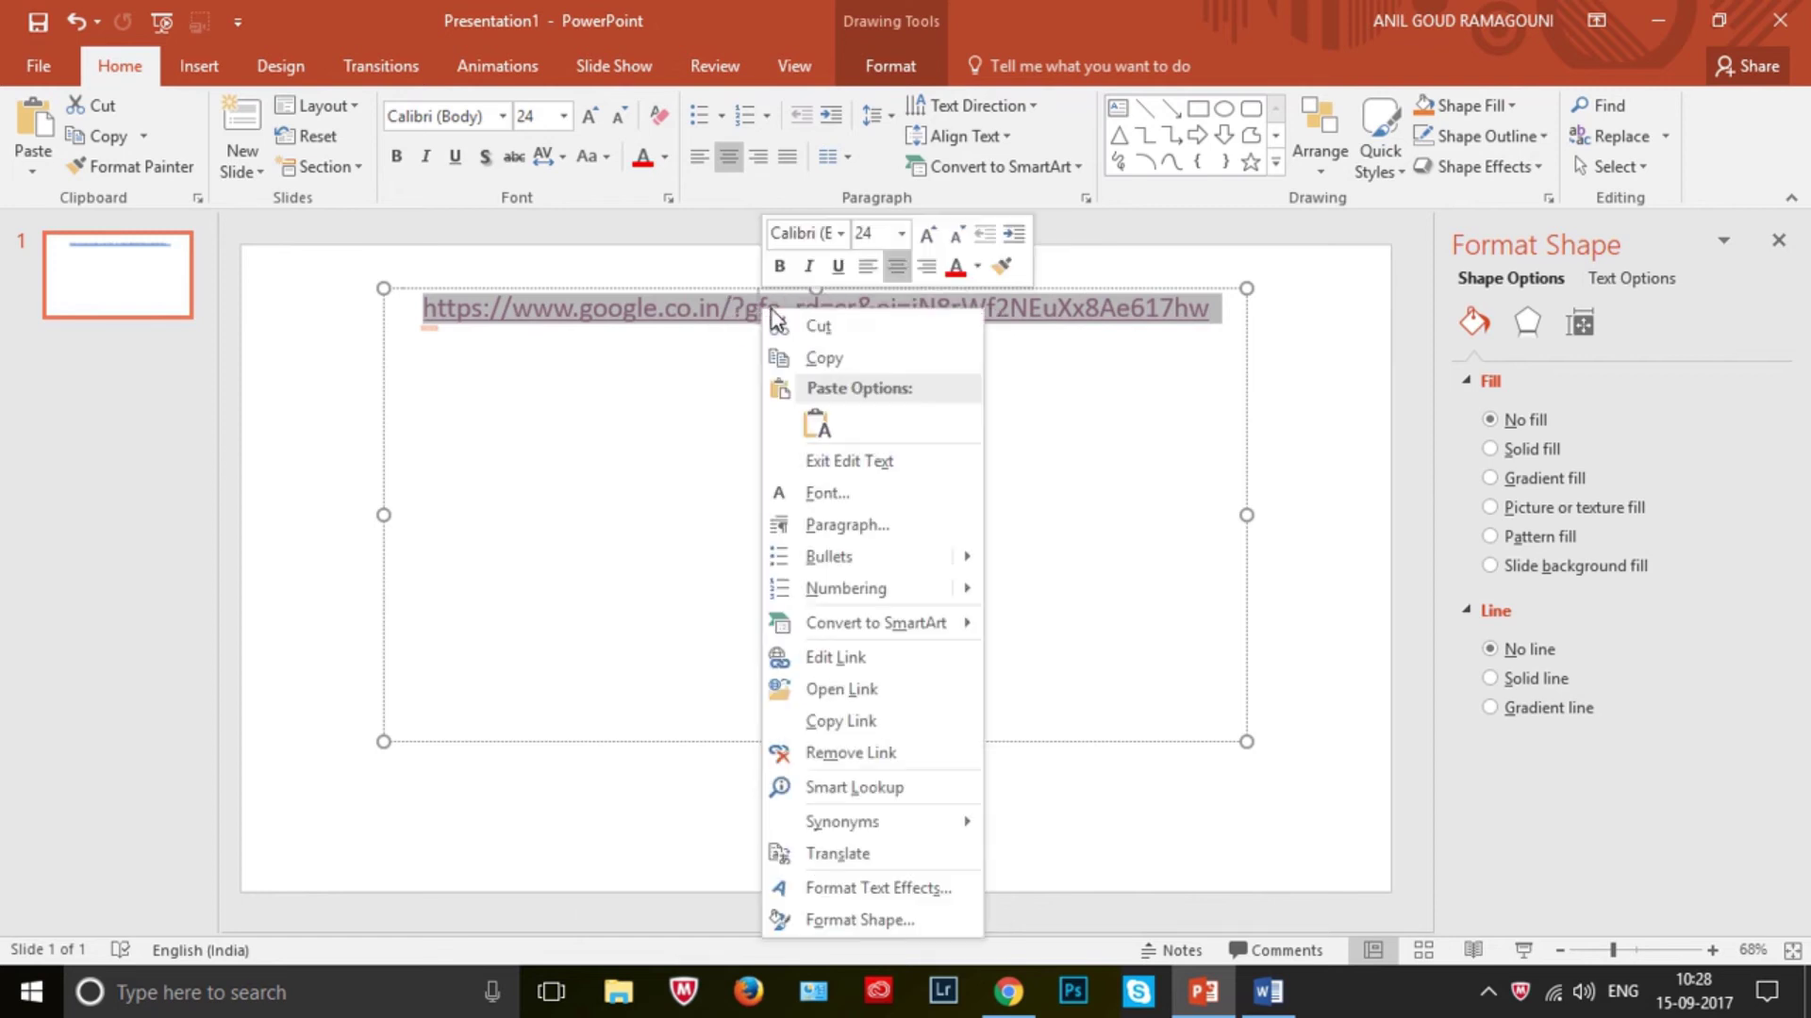
pyautogui.click(835, 493)
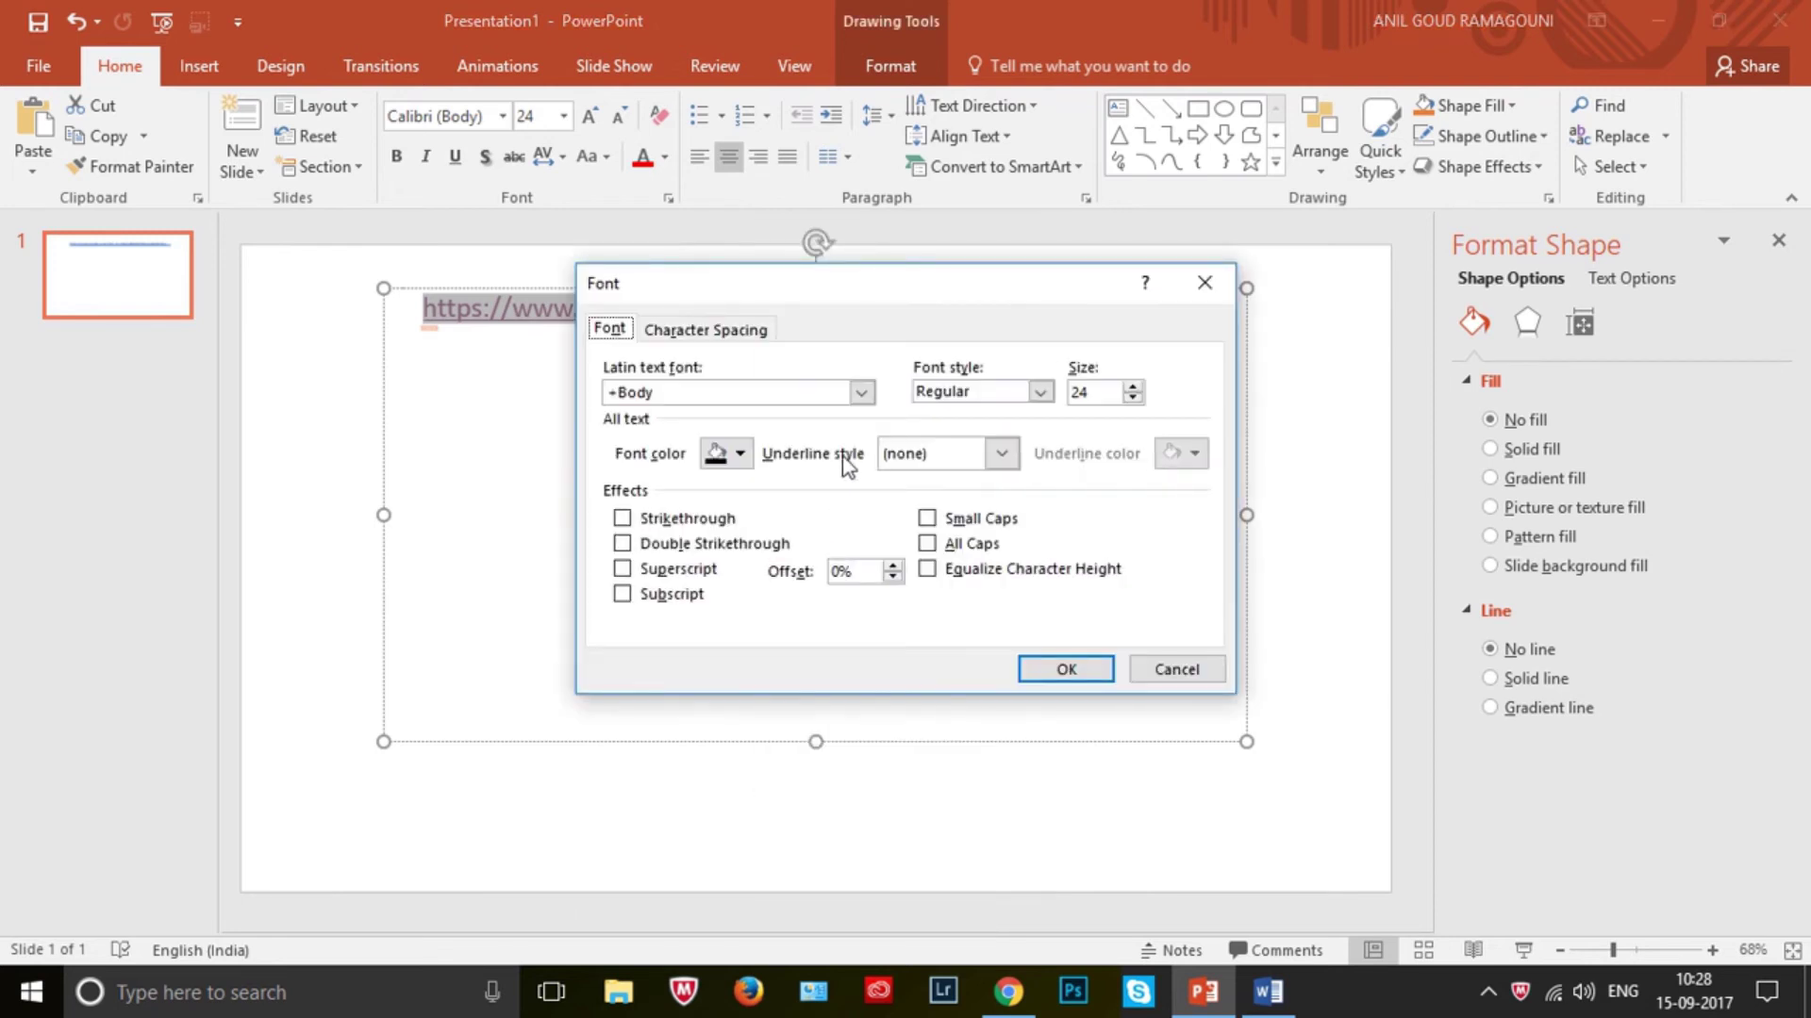
pyautogui.click(1003, 457)
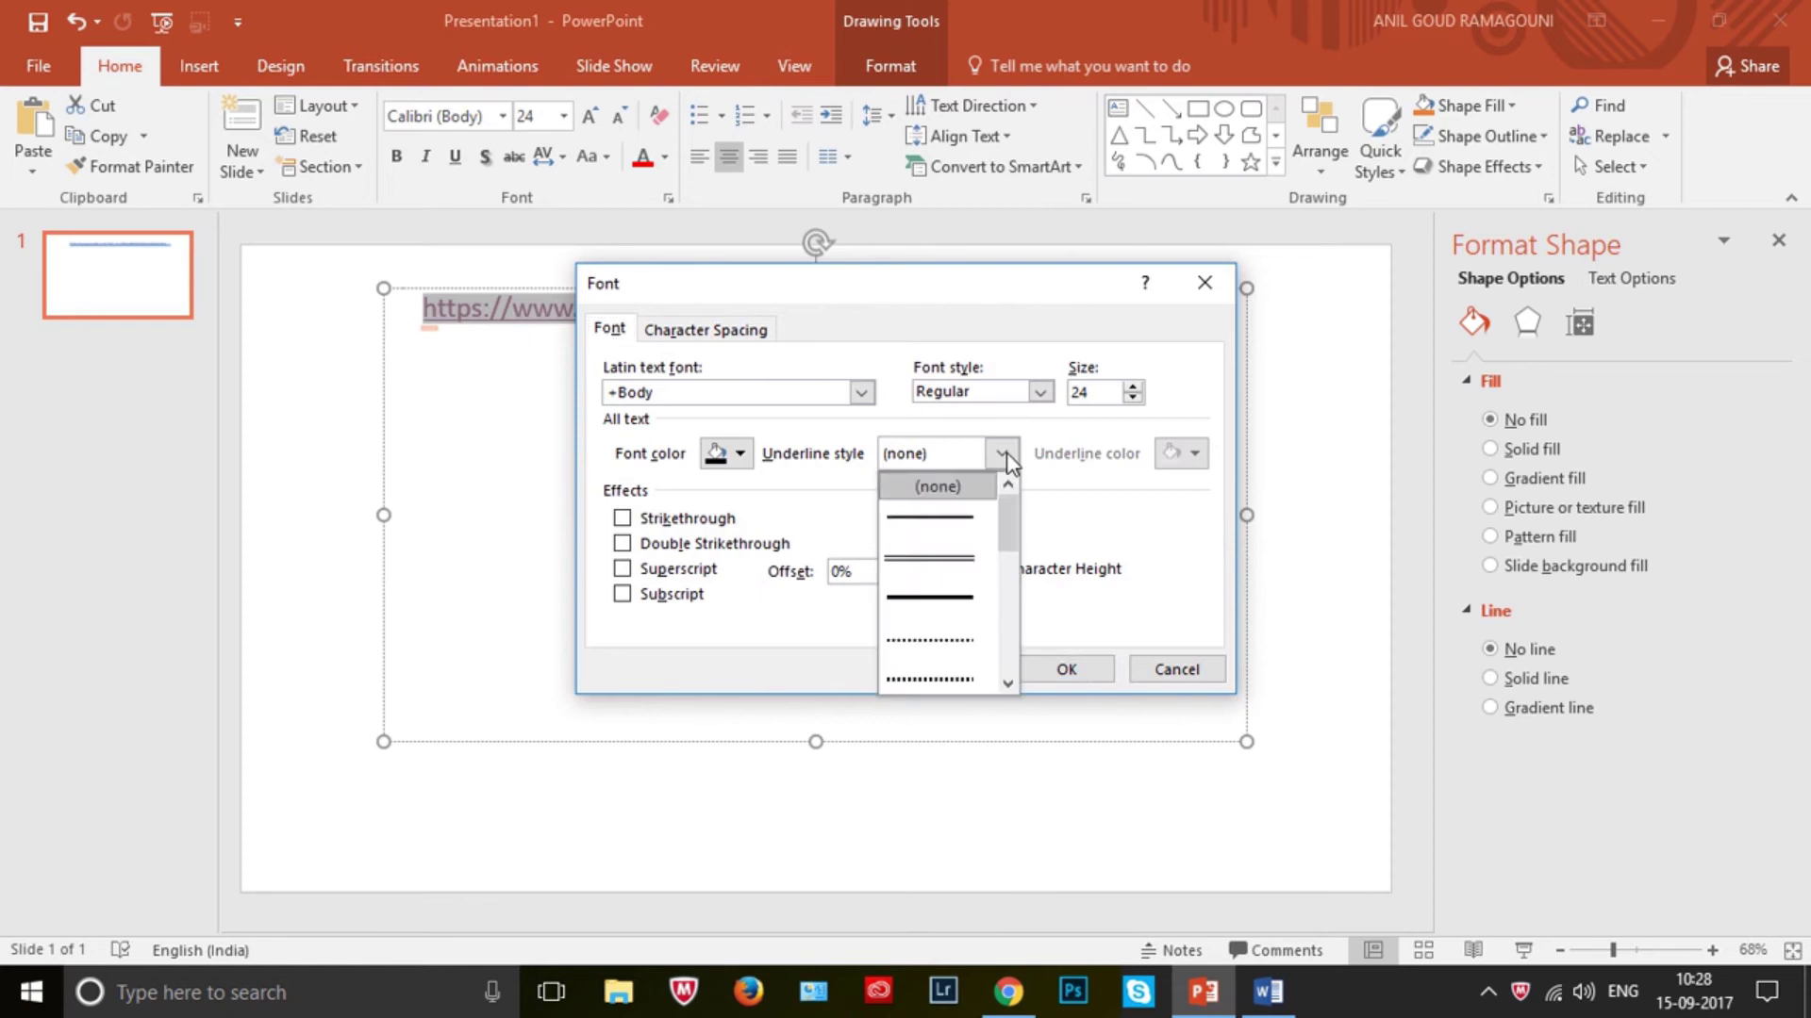
pyautogui.click(955, 490)
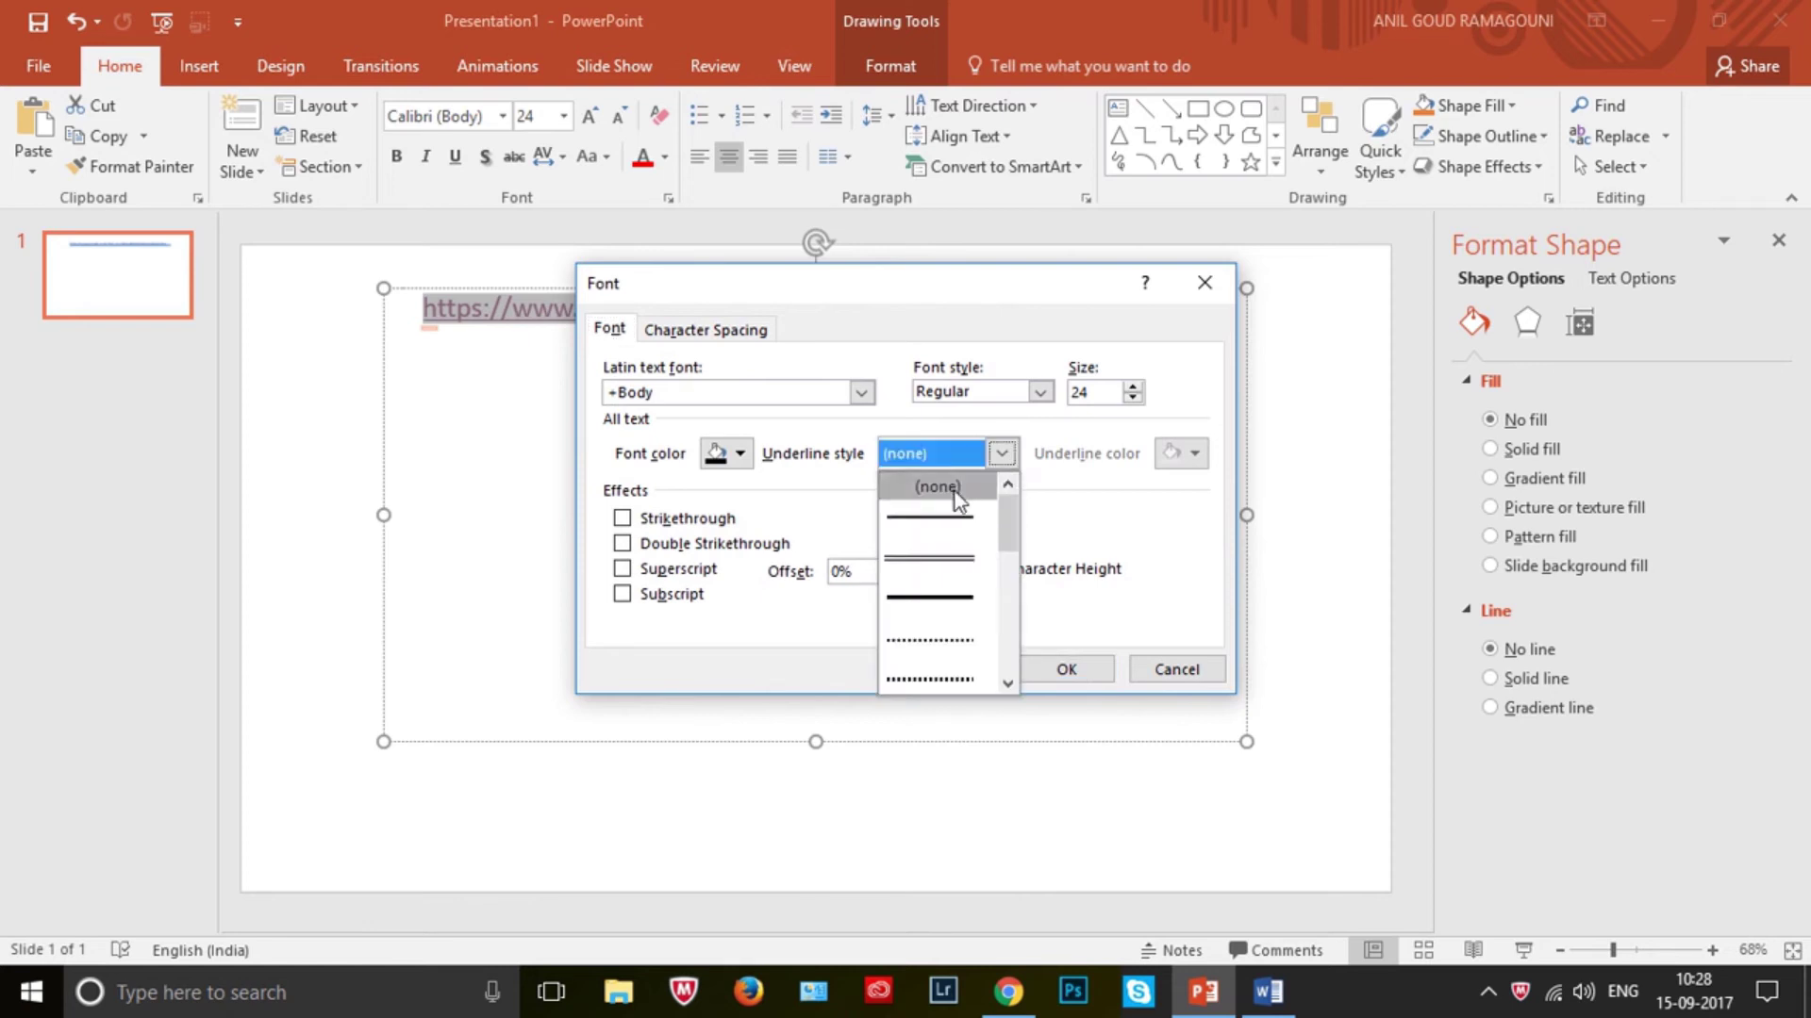
pyautogui.click(1000, 454)
pyautogui.click(958, 488)
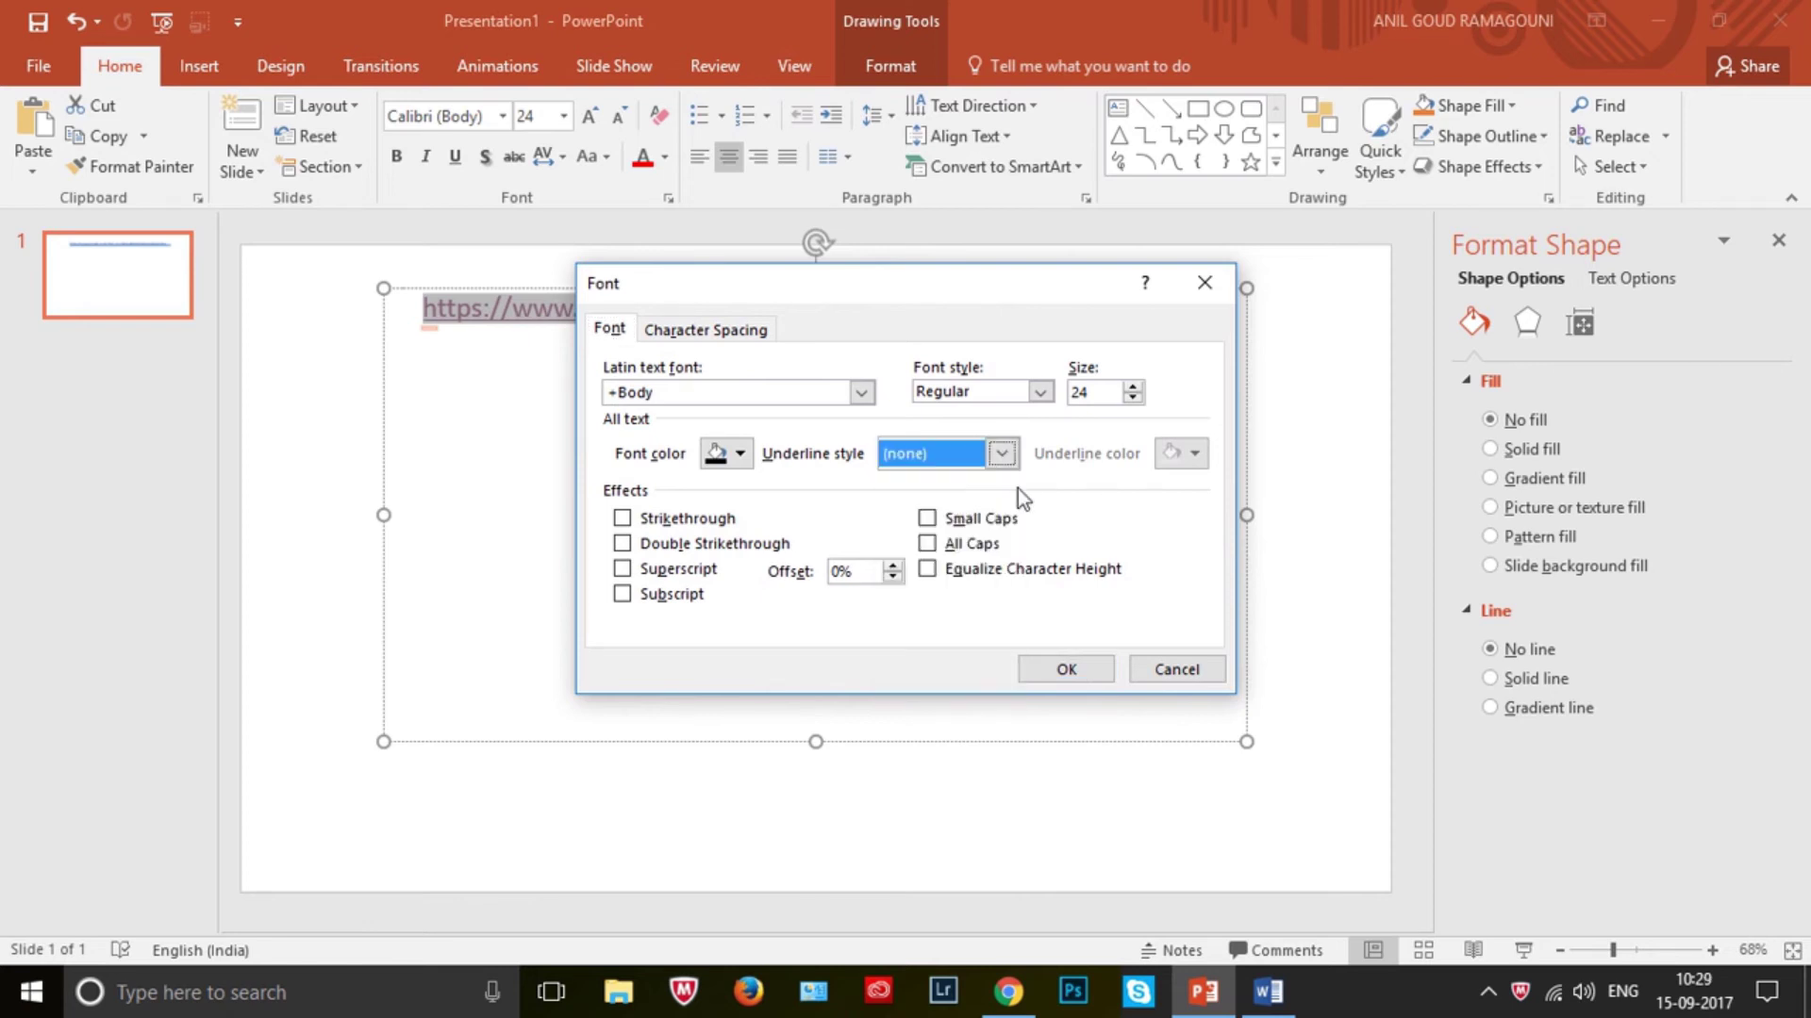
pyautogui.click(1062, 668)
pyautogui.click(1002, 497)
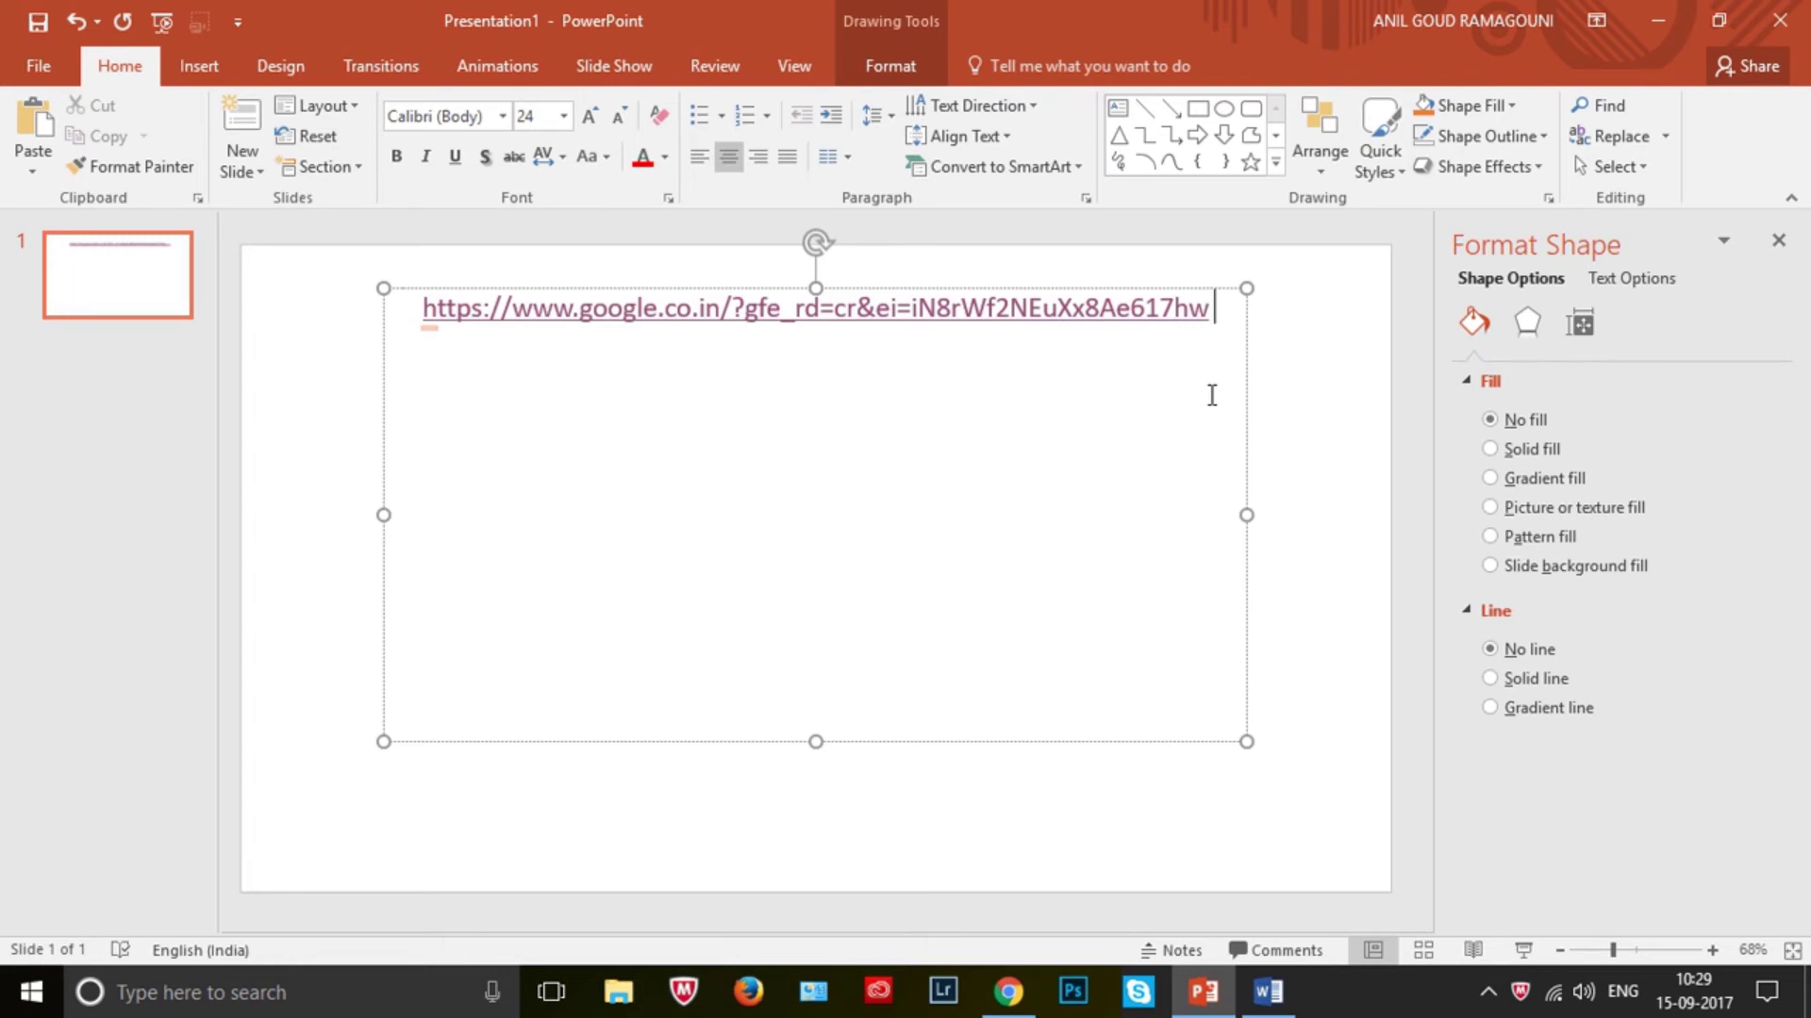
pyautogui.click(1172, 324)
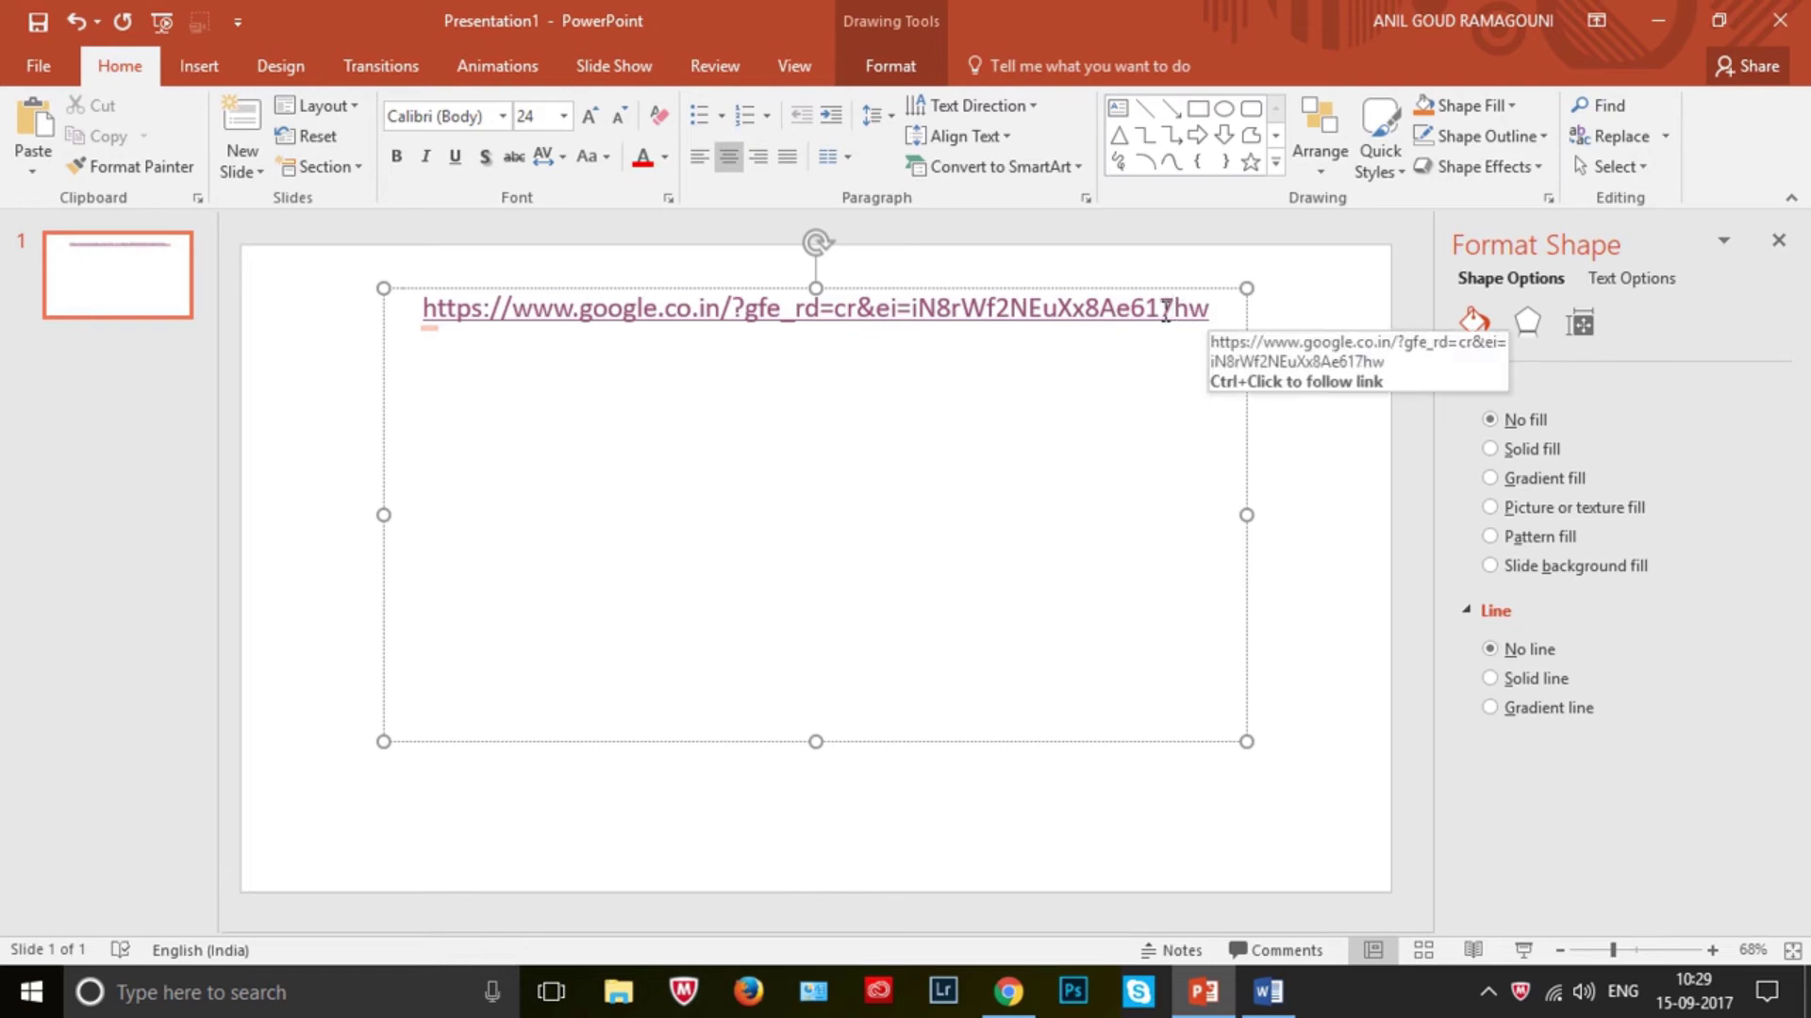
# - Paste the slide's Google URL into a new Notepad window launched with Win+R notepad
pyautogui.moveTo(1214, 311); pyautogui.dragTo(423, 311)
pyautogui.hotkey('ctrl', 'c')
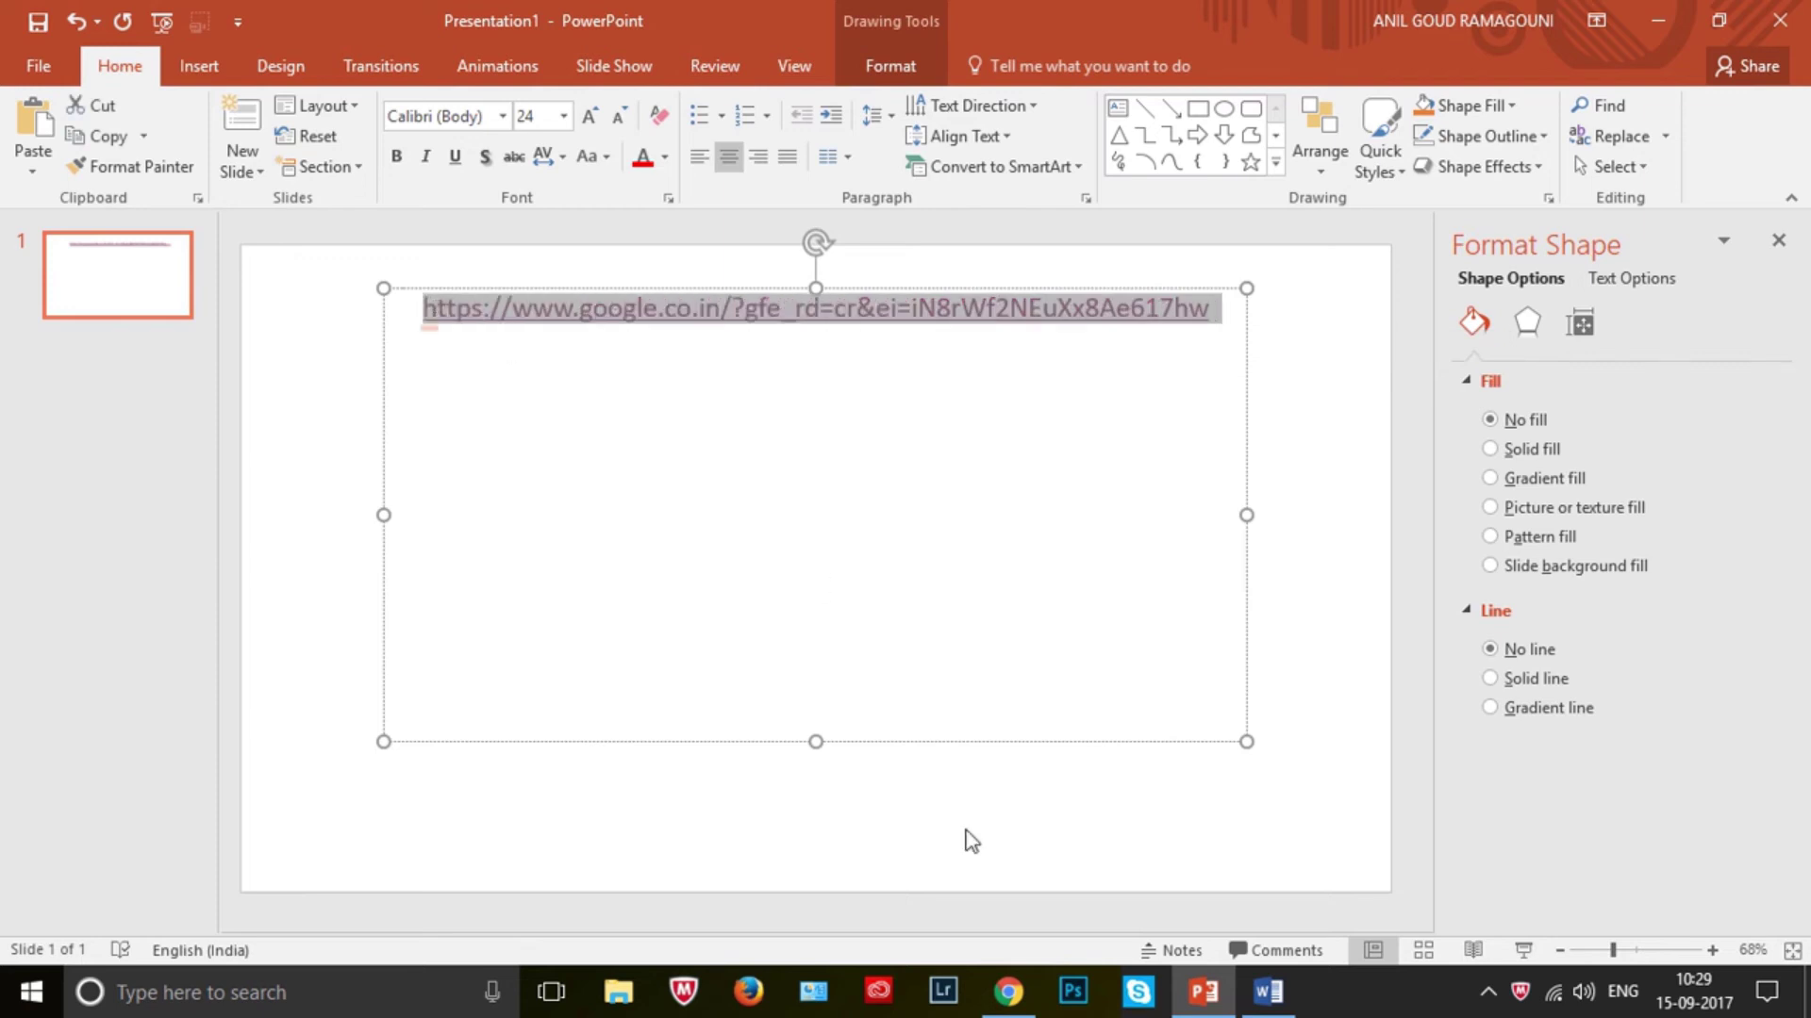
pyautogui.press('super+r')
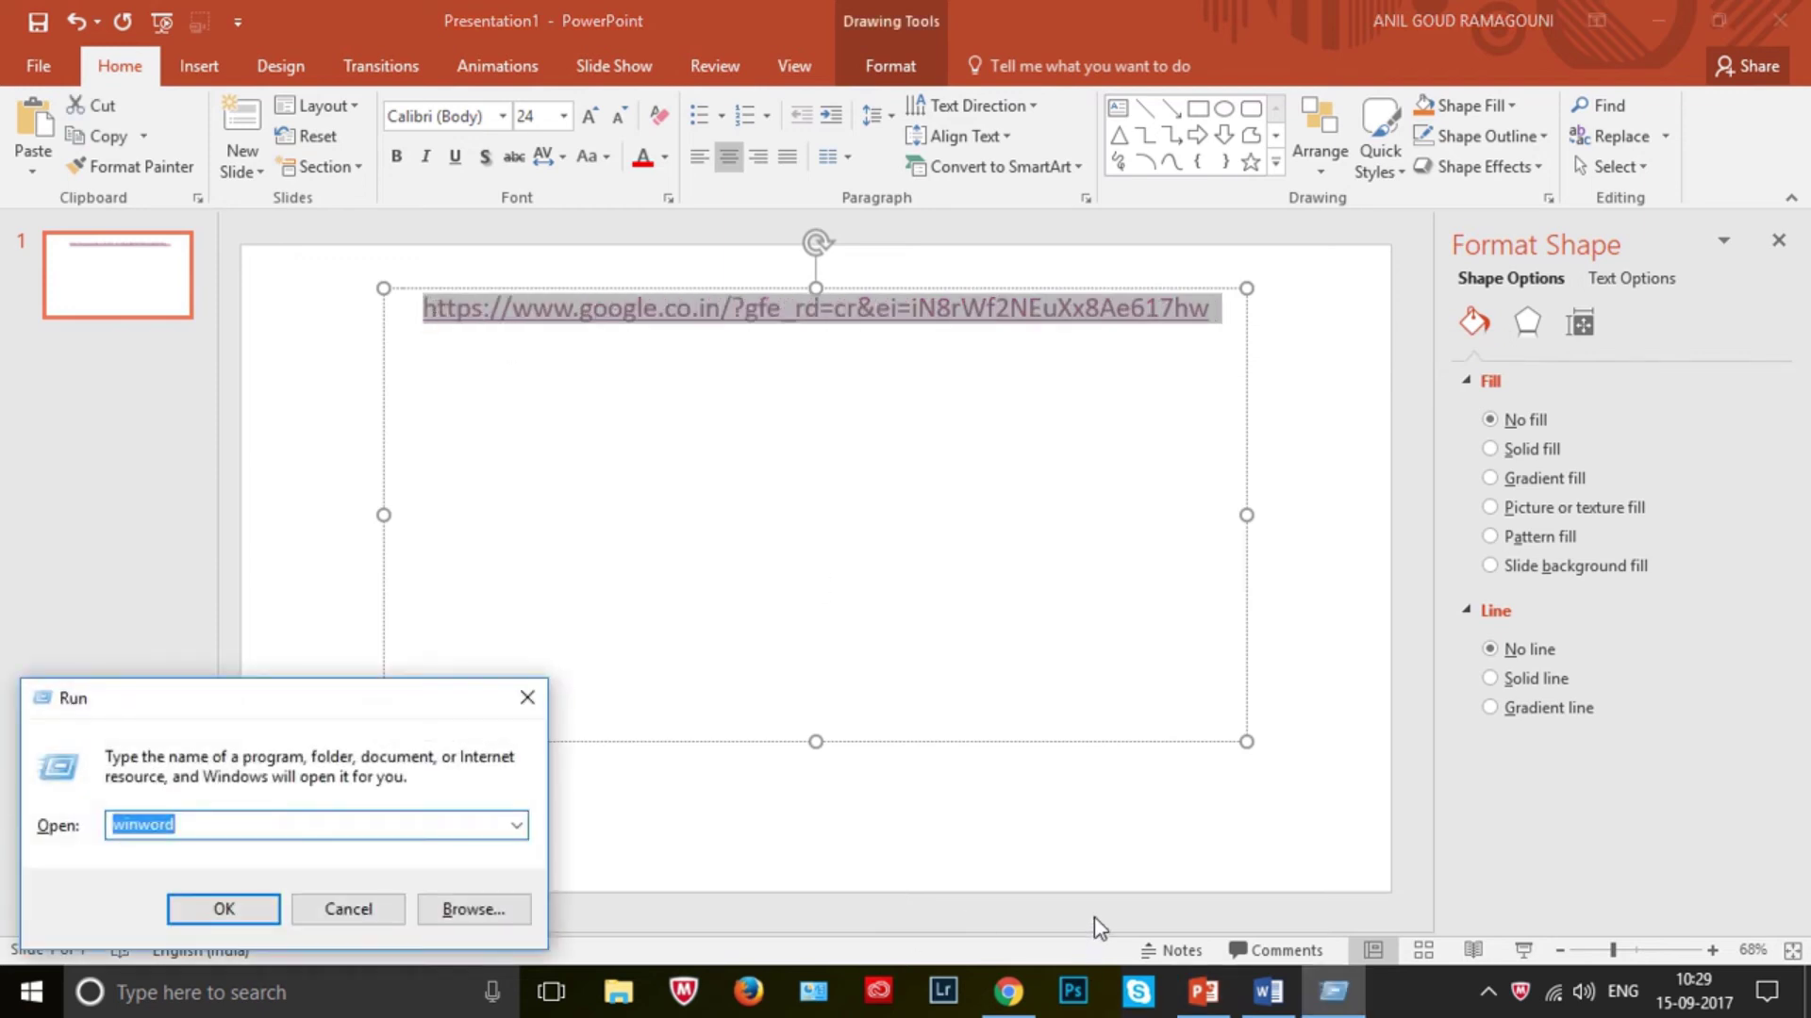
pyautogui.write('note')
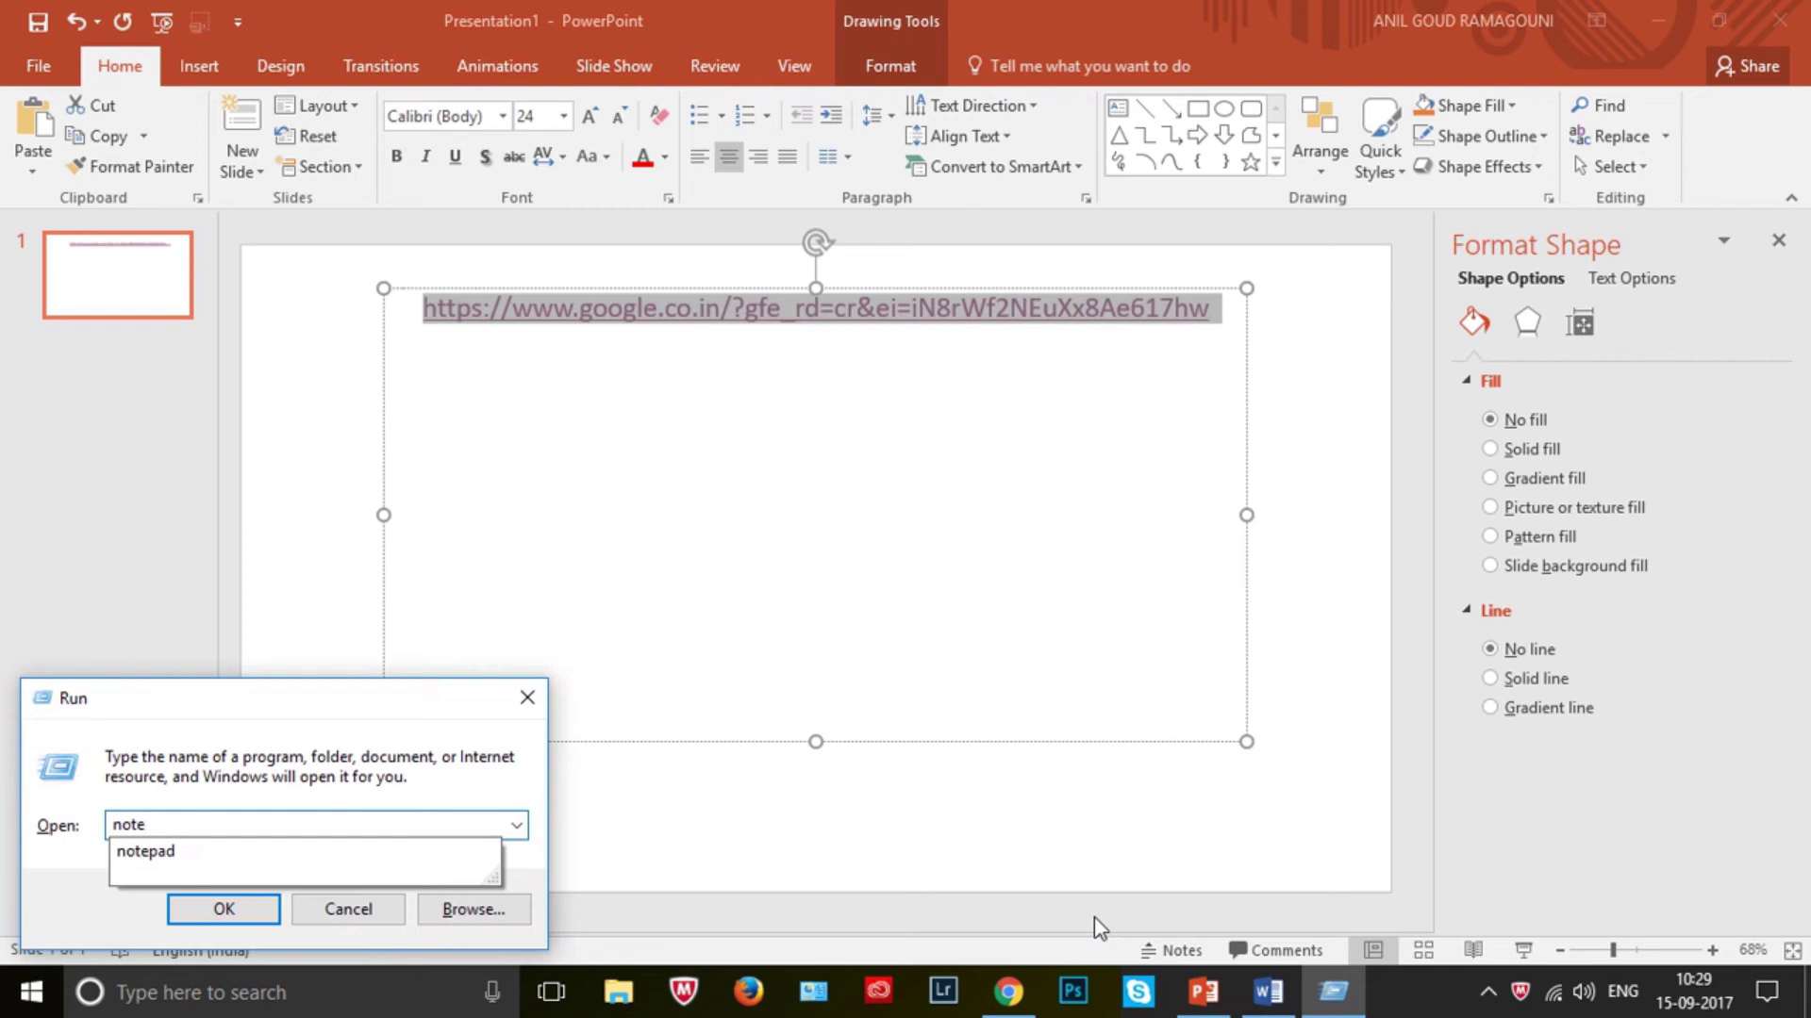
pyautogui.write('pad')
pyautogui.press('Return')
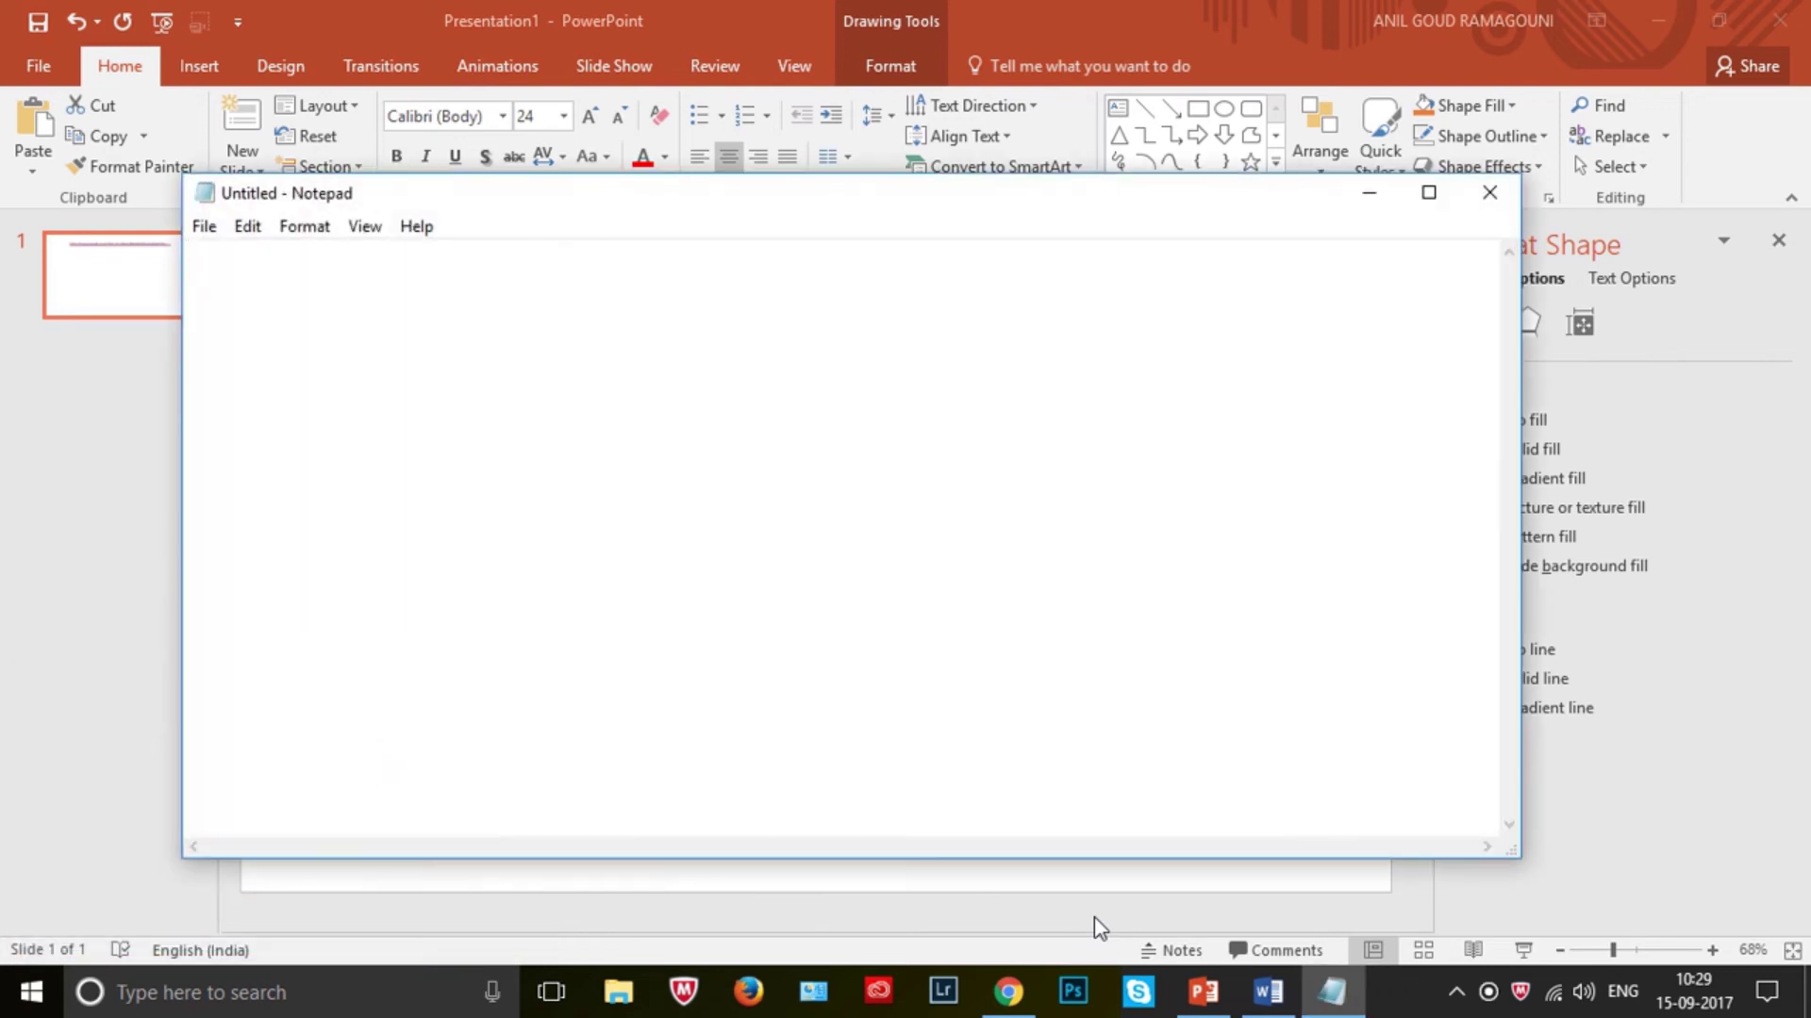
pyautogui.hotkey('ctrl', 'v')
pyautogui.press('BackSpace')
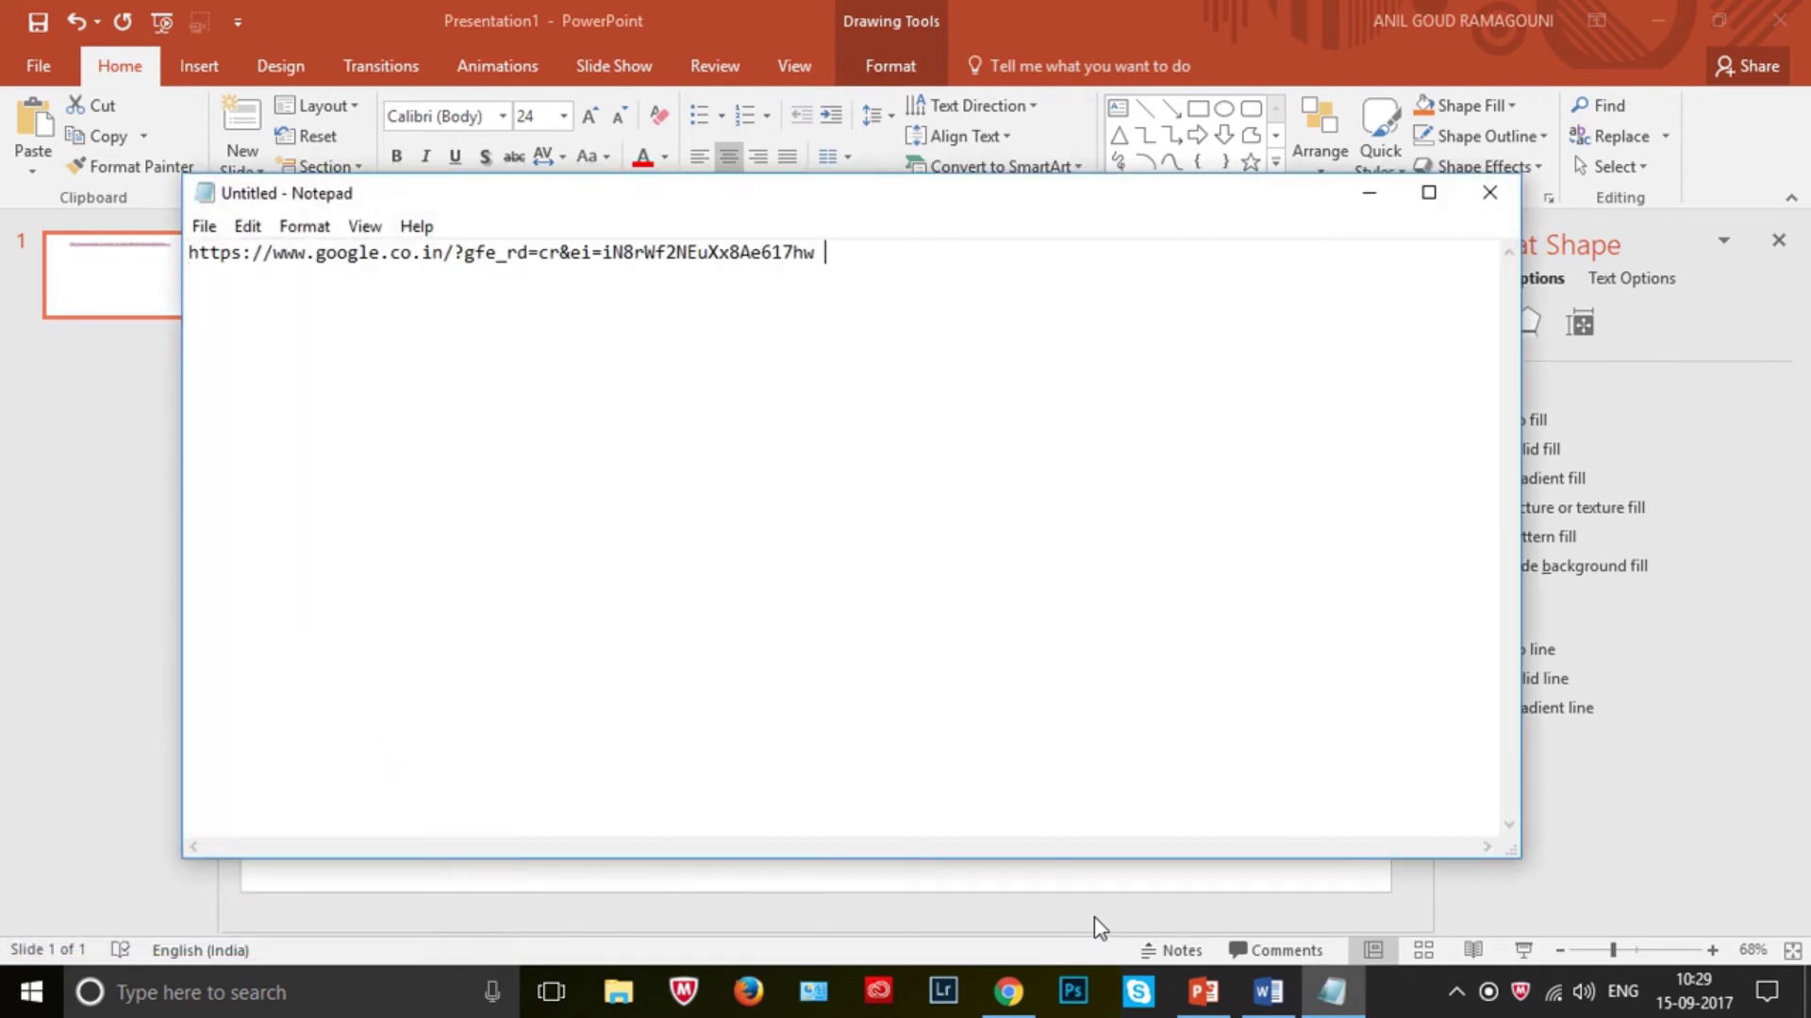
# - Replace the linked URL in the text box with the plain-text copy from Notepad
pyautogui.hotkey('alt', 'Tab')
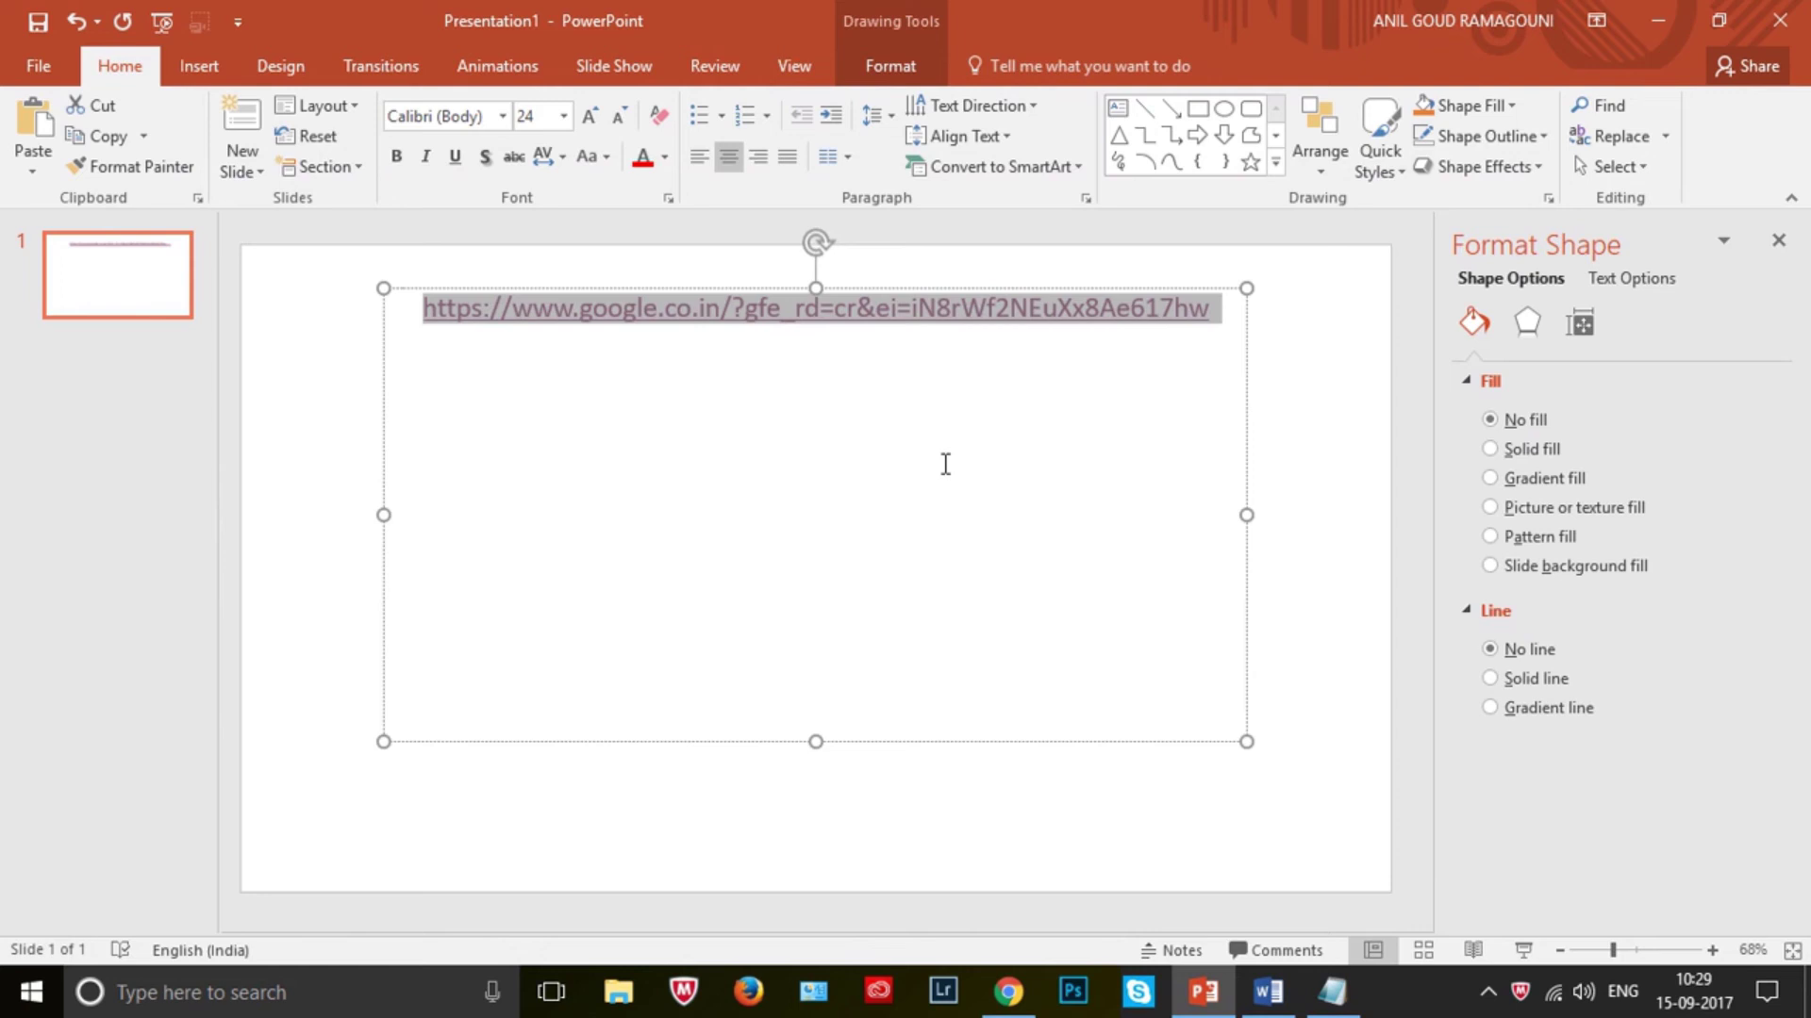
pyautogui.press('Delete')
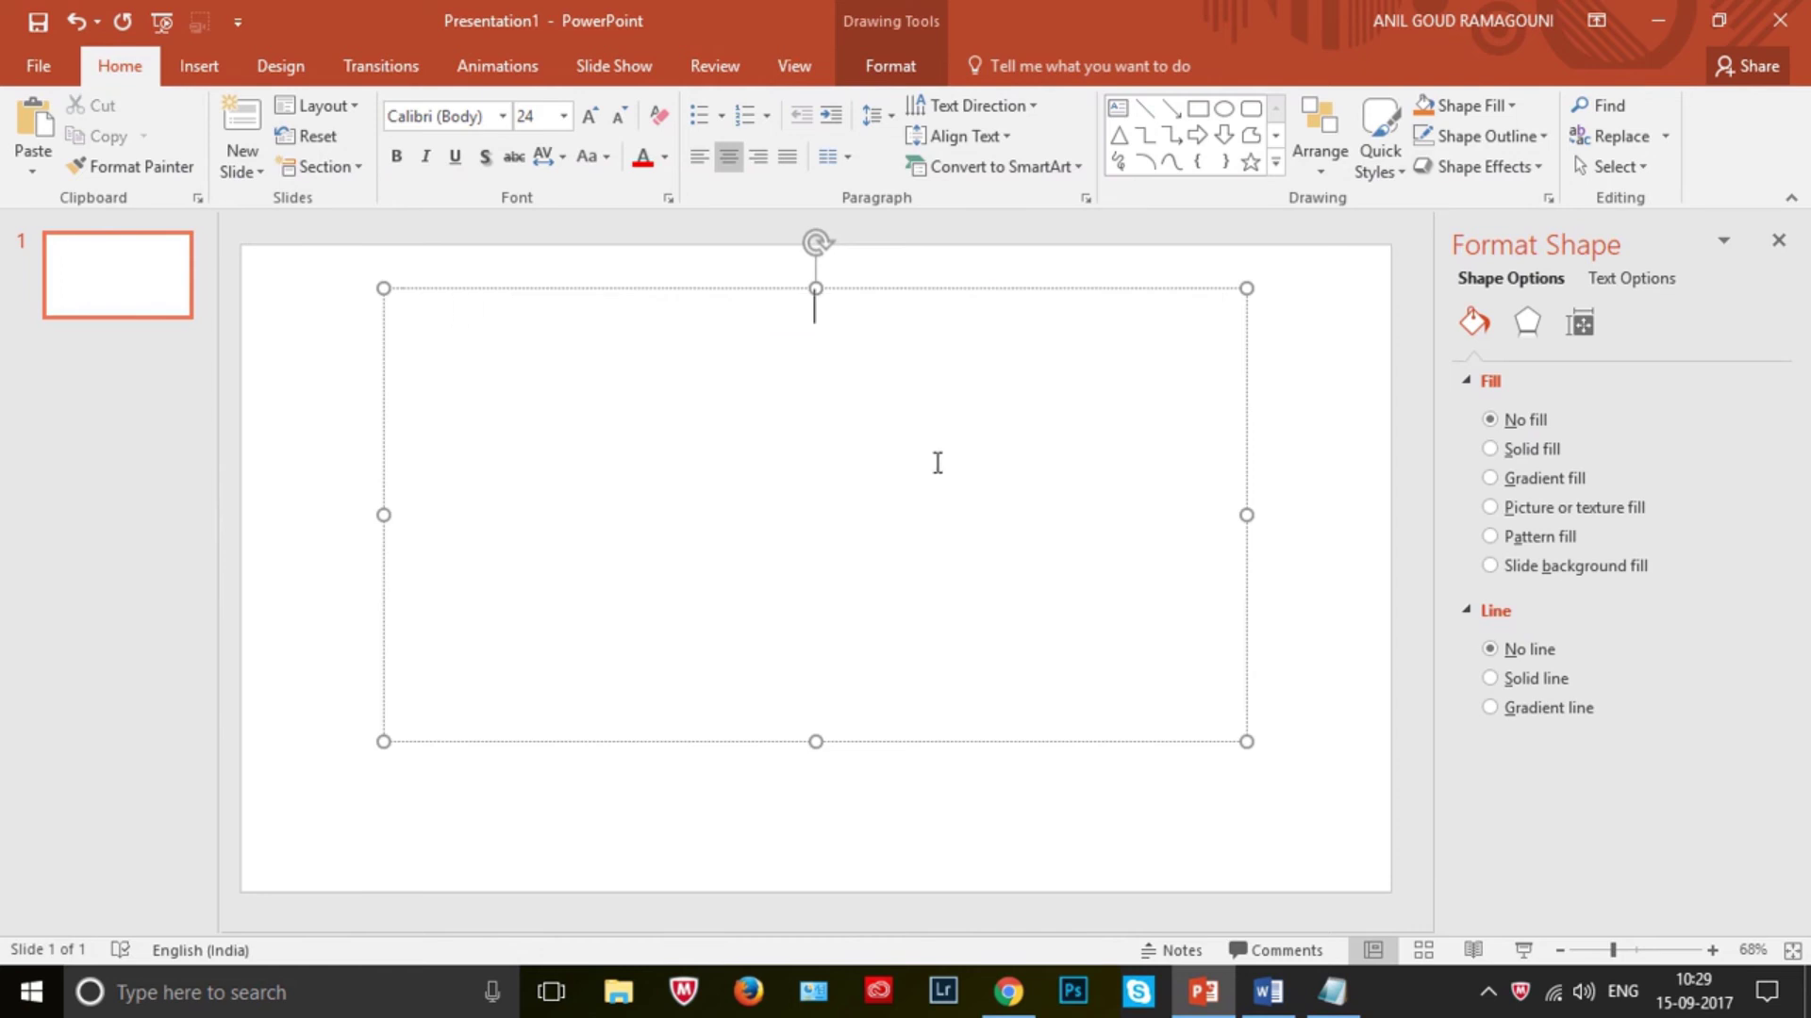
pyautogui.hotkey('alt', 'Tab')
pyautogui.hotkey('ctrl', 'a')
pyautogui.hotkey('ctrl', 'c')
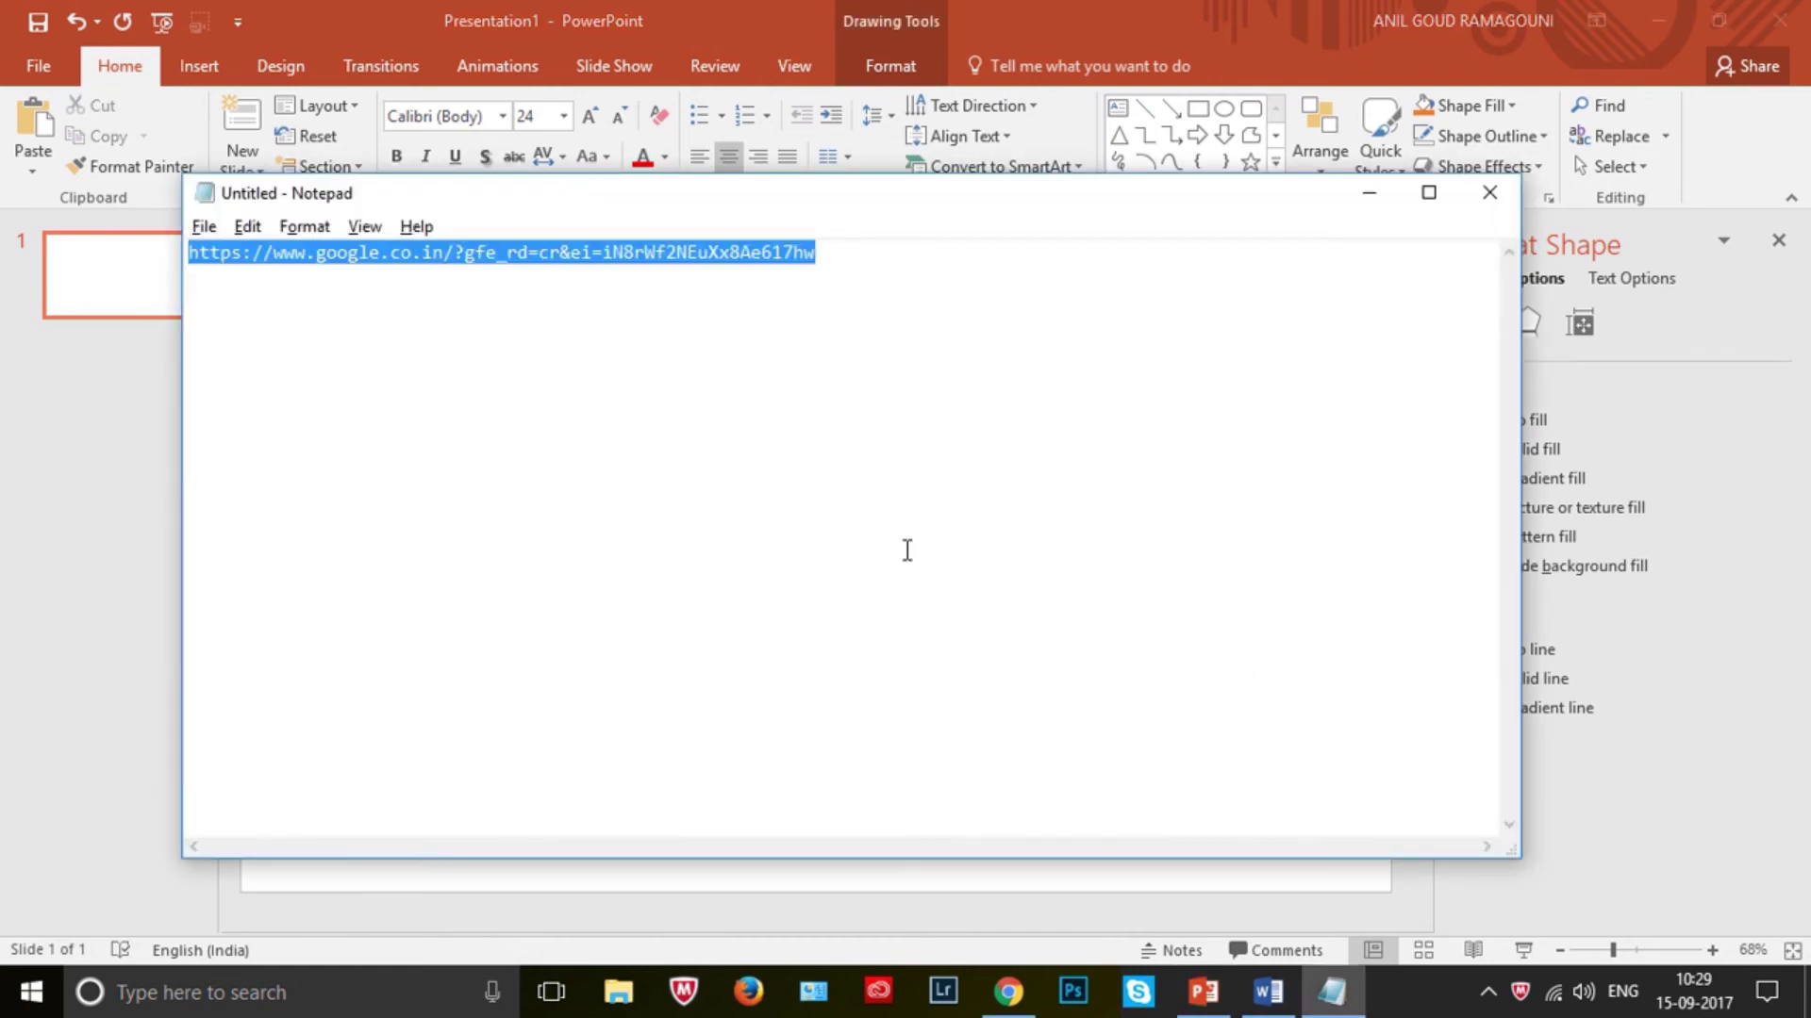
pyautogui.hotkey('alt', 'Tab')
pyautogui.press('Return')
pyautogui.press('Return')
pyautogui.press('Return')
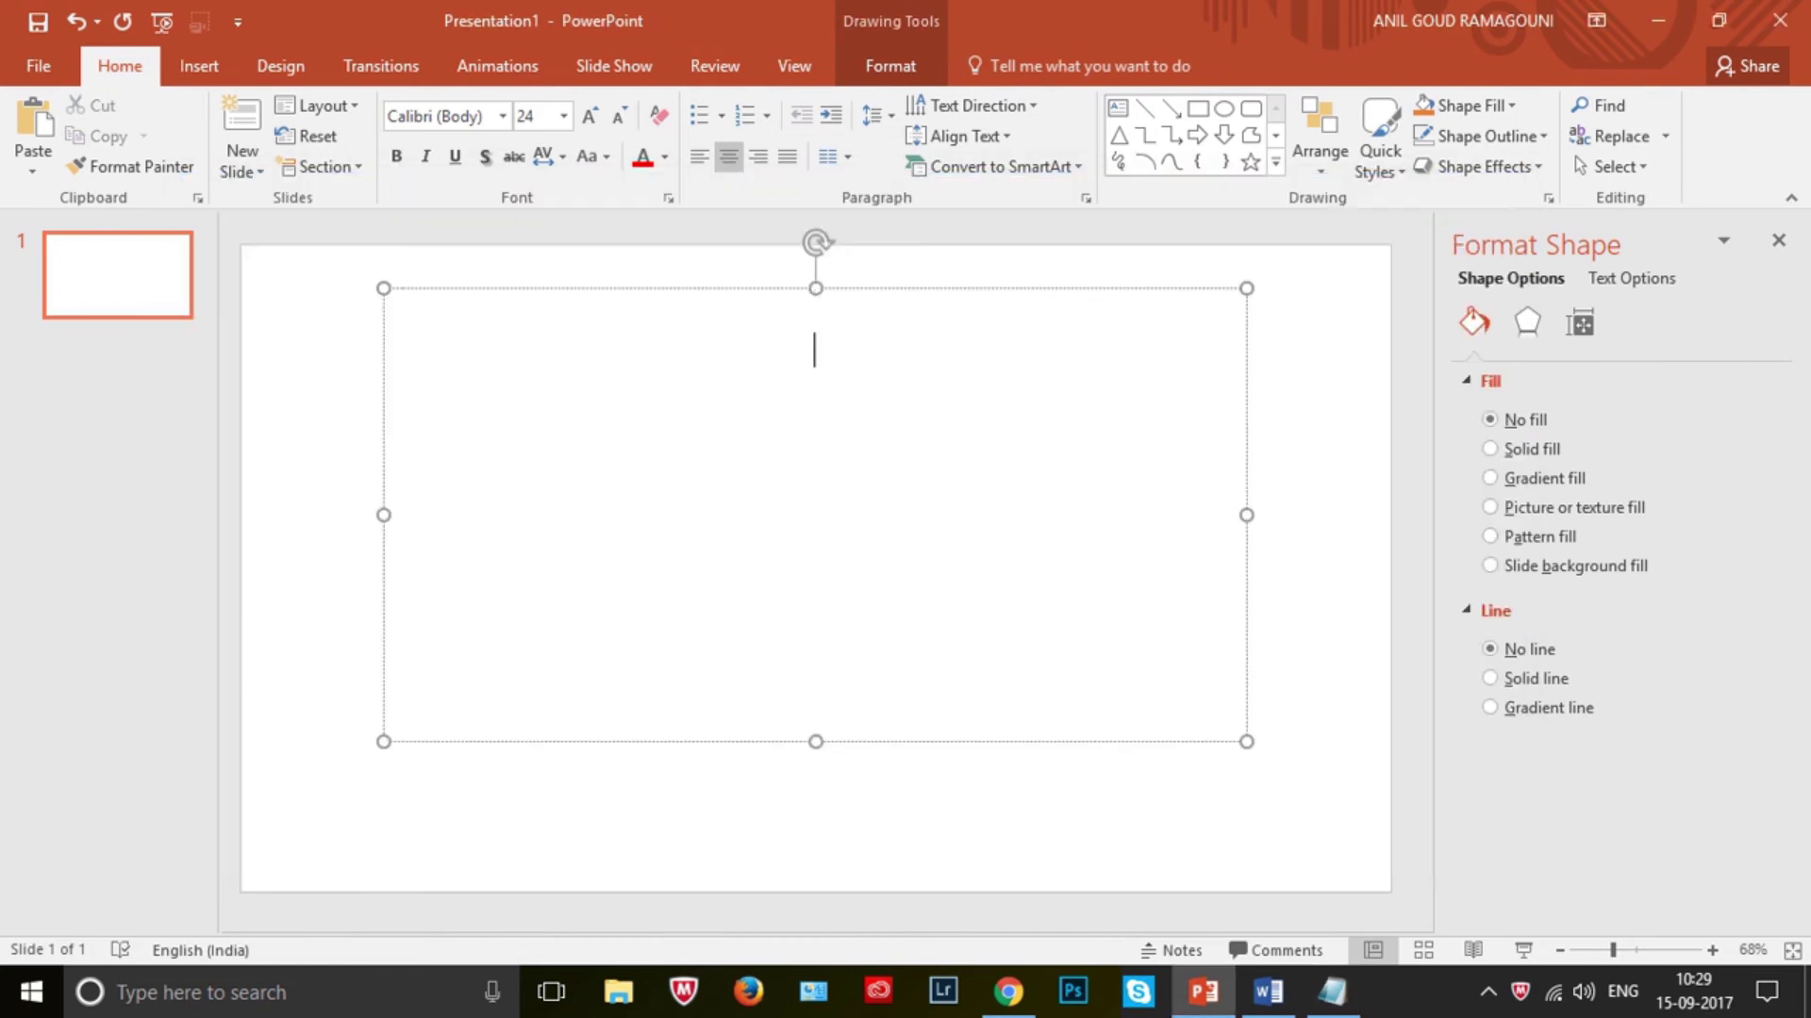
pyautogui.hotkey('ctrl', 'v')
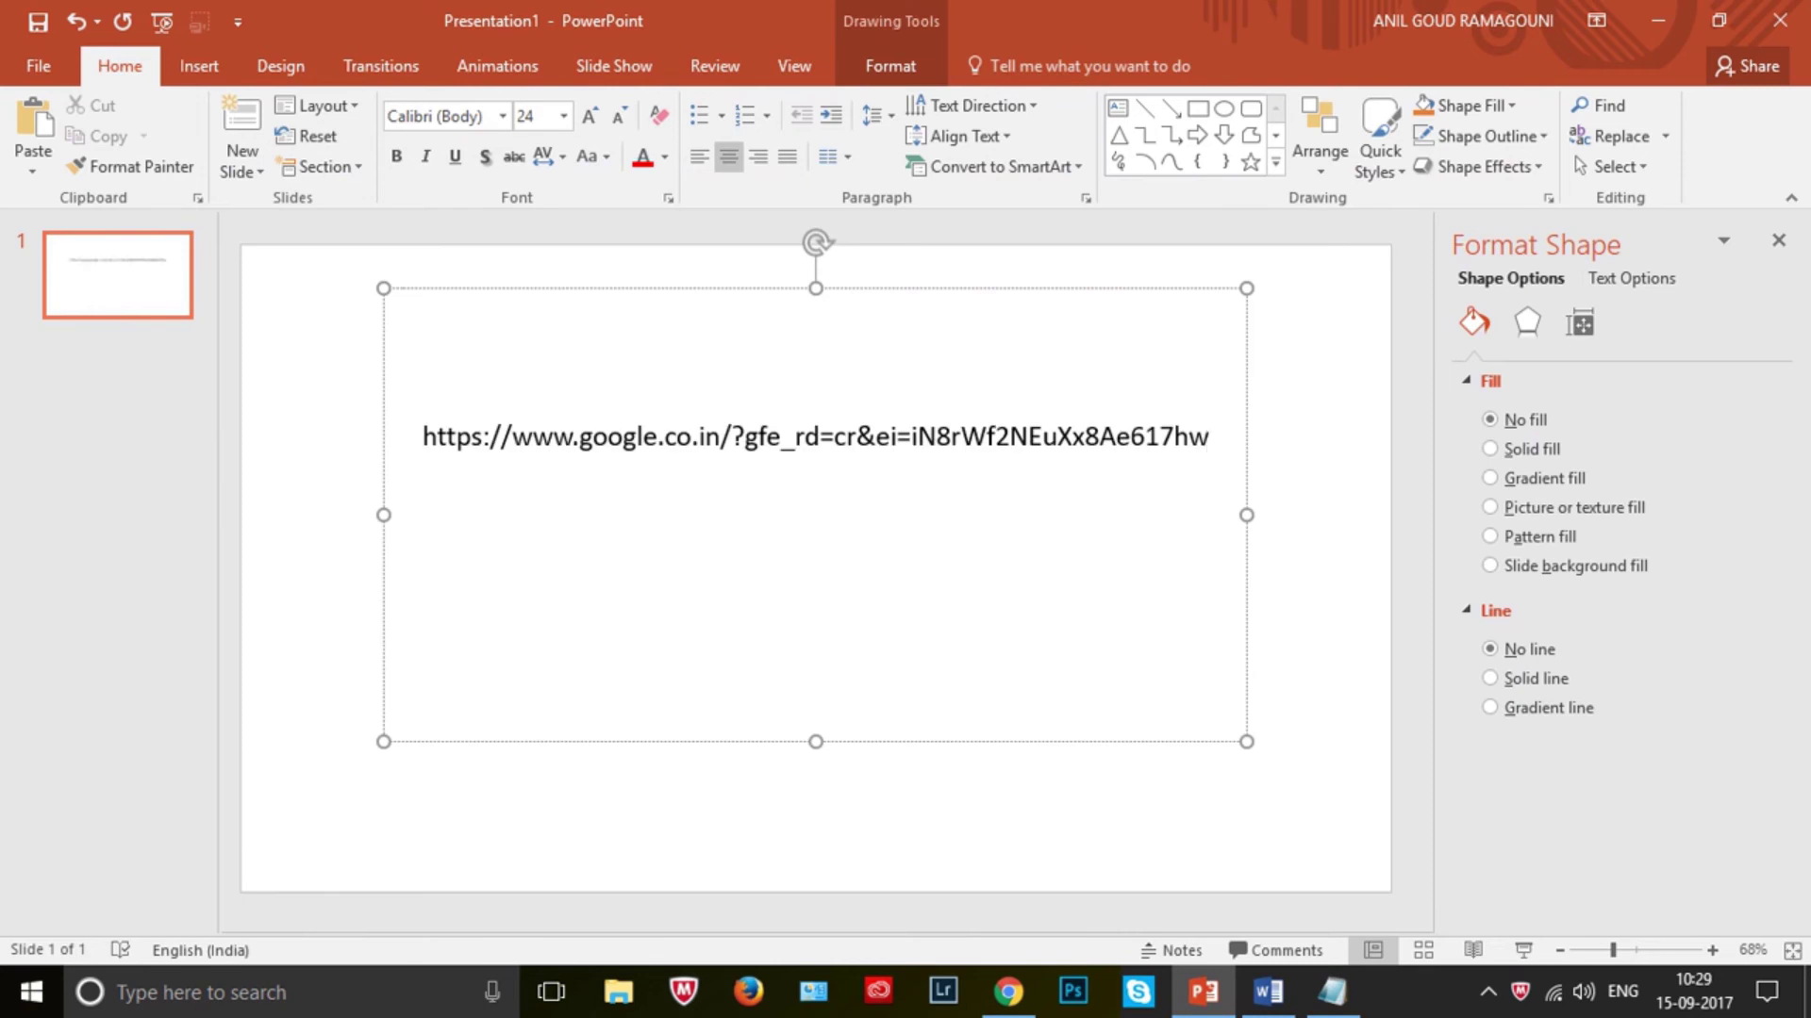
pyautogui.click(1313, 662)
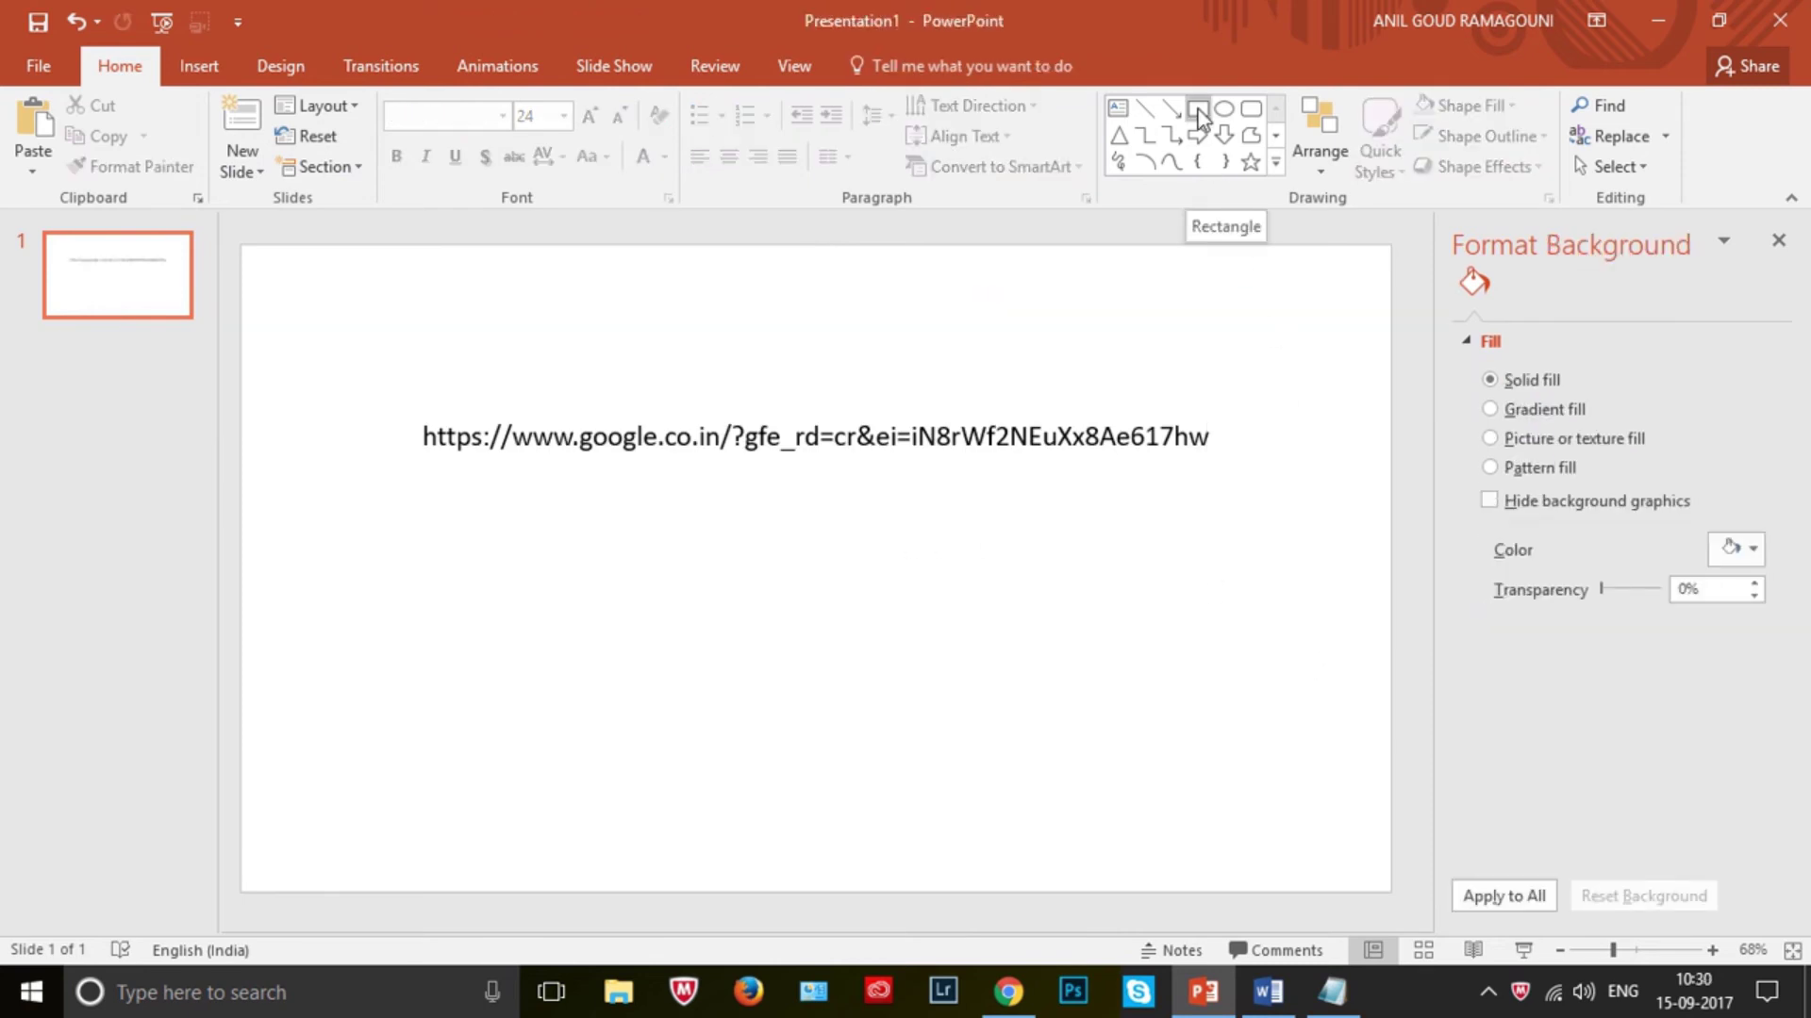
# - Draw a blue rectangle bar over the start of the URL
pyautogui.click(1198, 113)
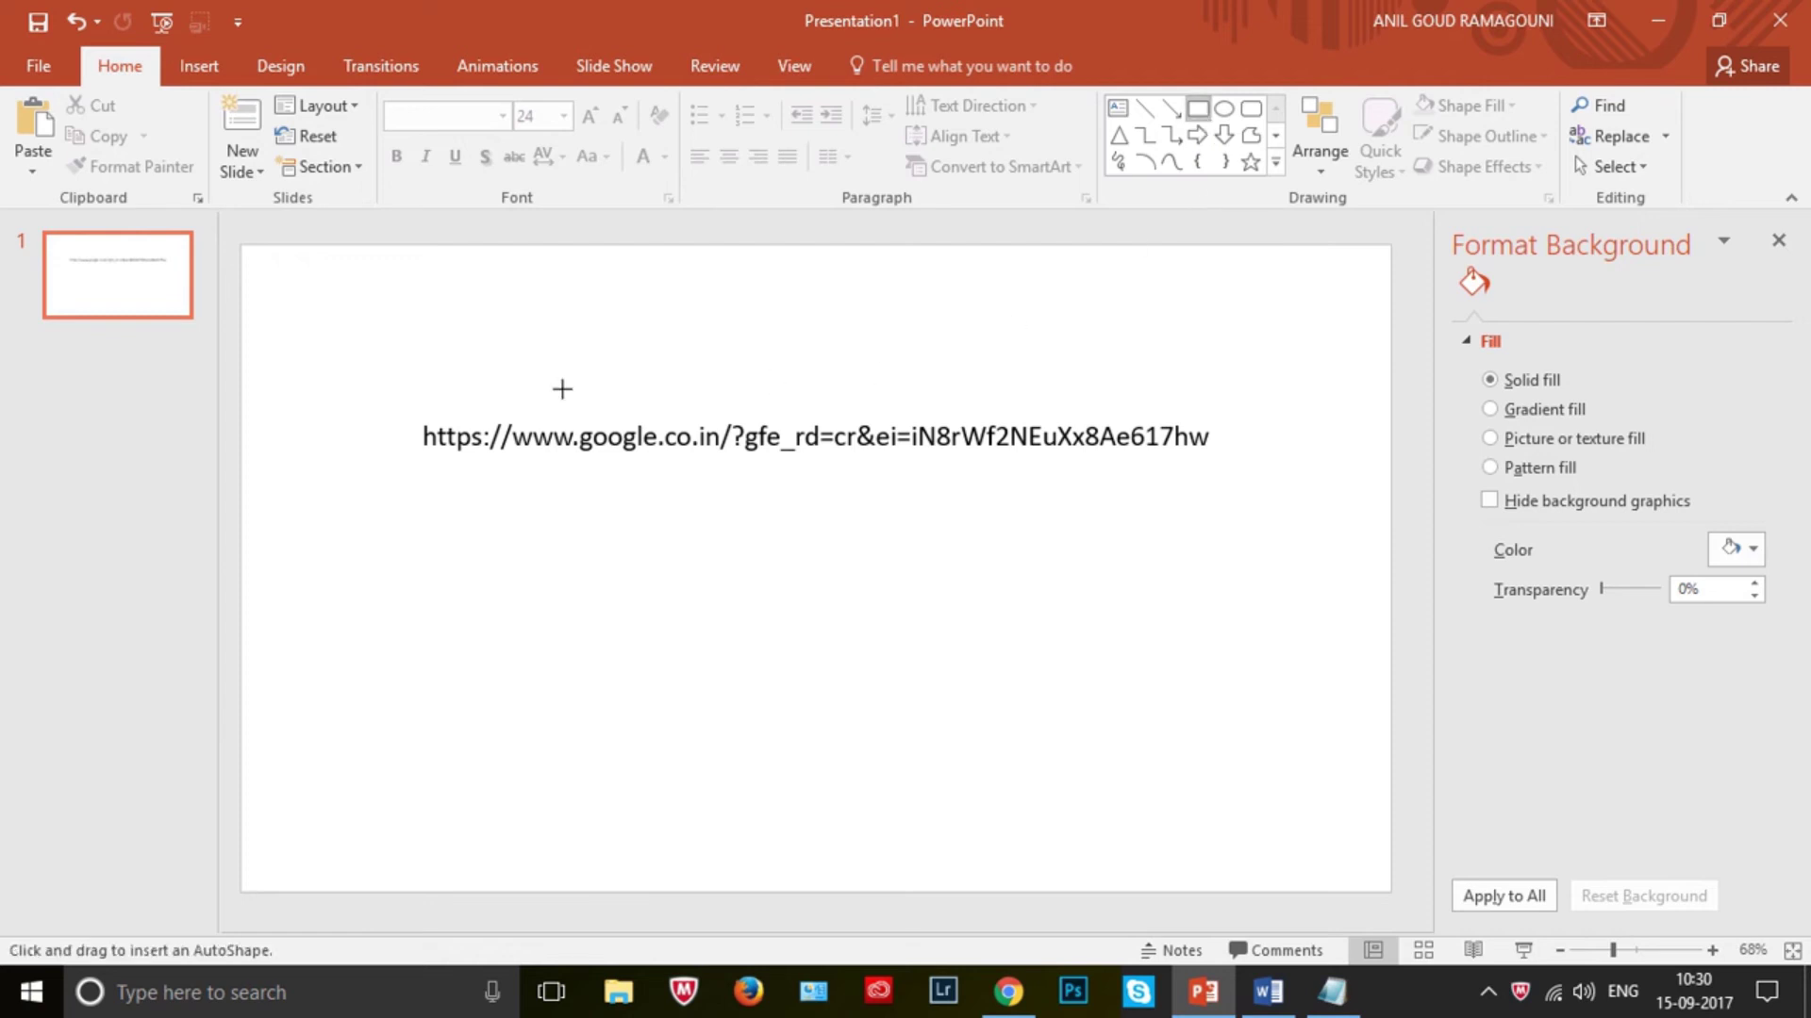
pyautogui.moveTo(421, 421)
pyautogui.mouseDown()
pyautogui.moveTo(500, 457)
pyautogui.moveTo(707, 465)
pyautogui.moveTo(1212, 453)
pyautogui.mouseUp()
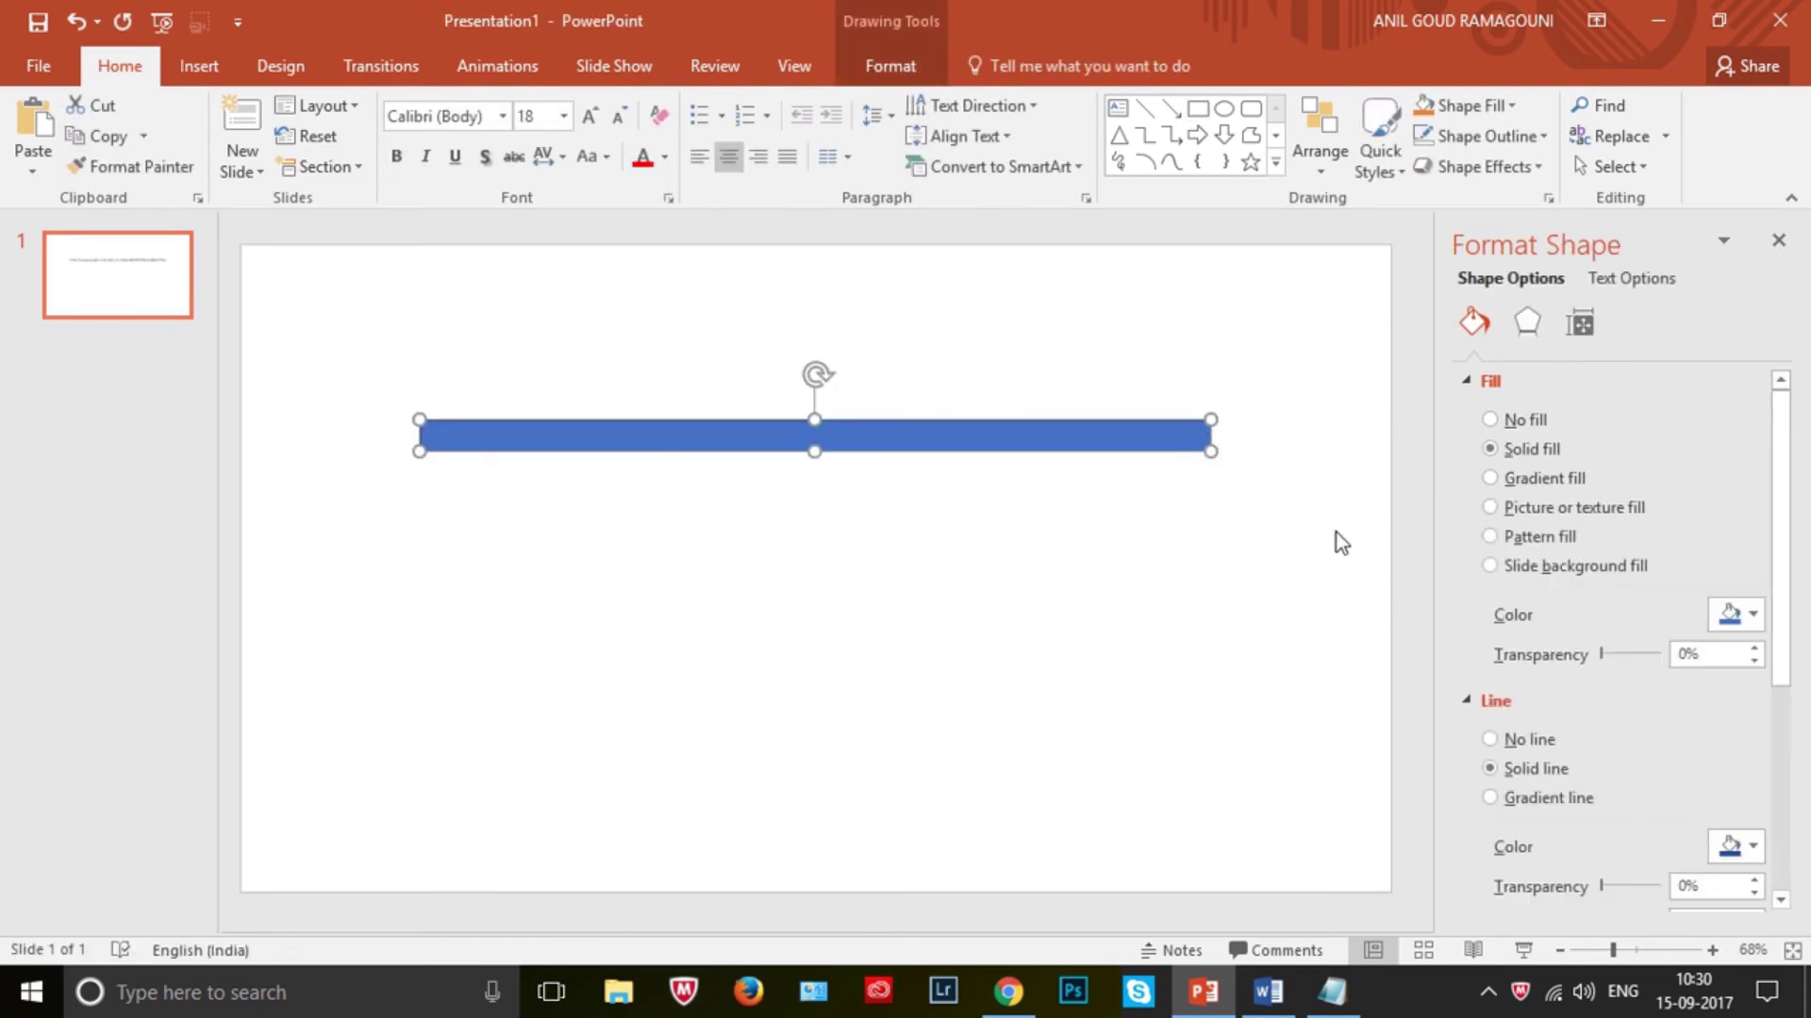
pyautogui.click(1273, 547)
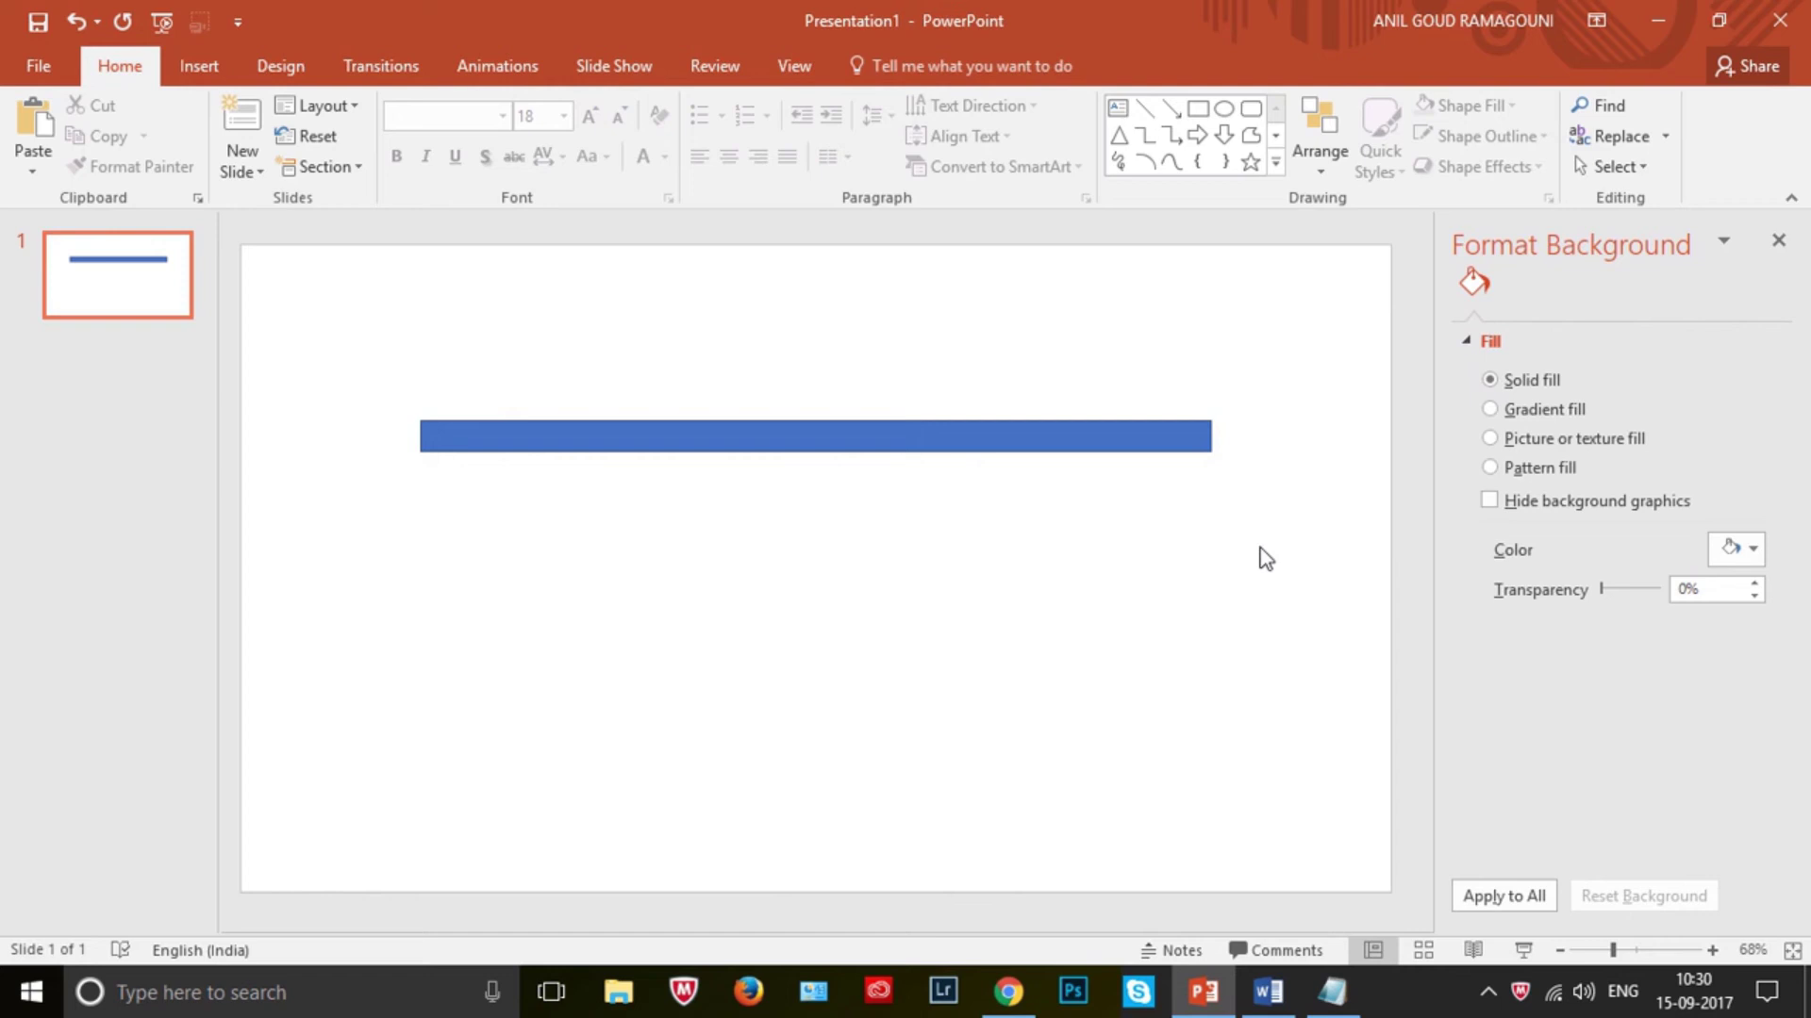
pyautogui.click(1112, 438)
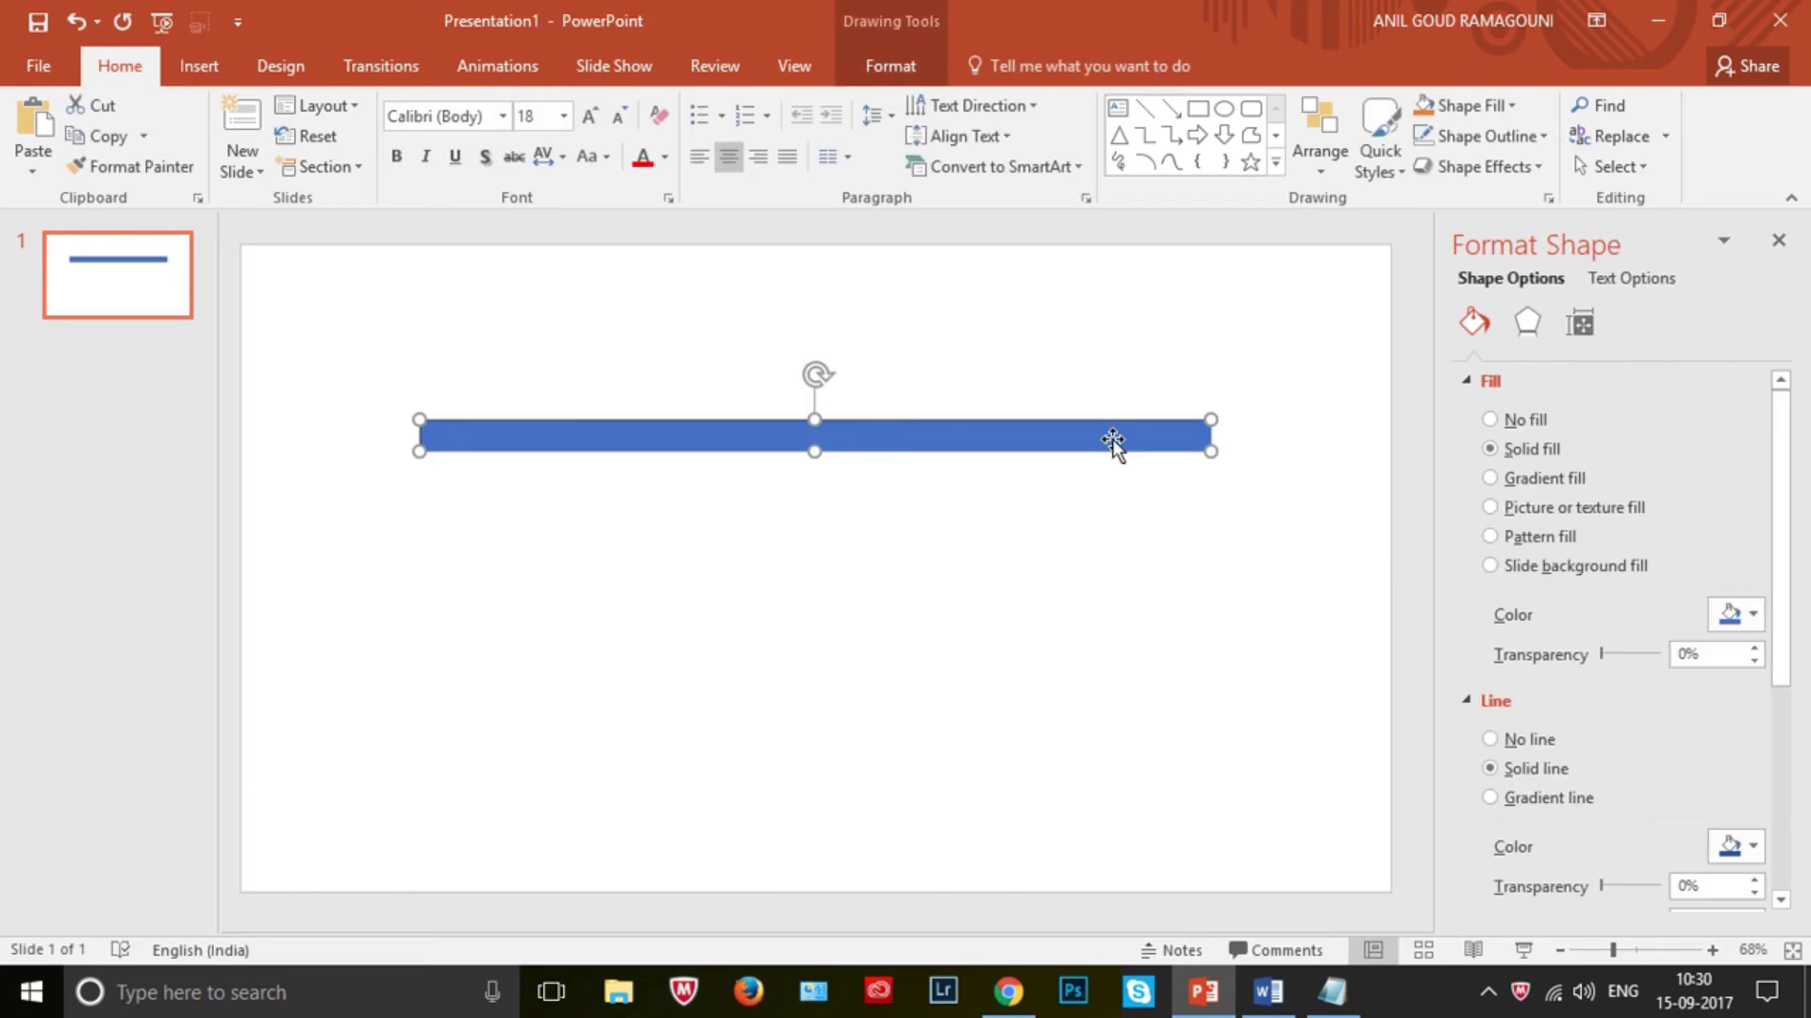
# - Place the caret in the empty text box above the blue bar
pyautogui.click(200, 65)
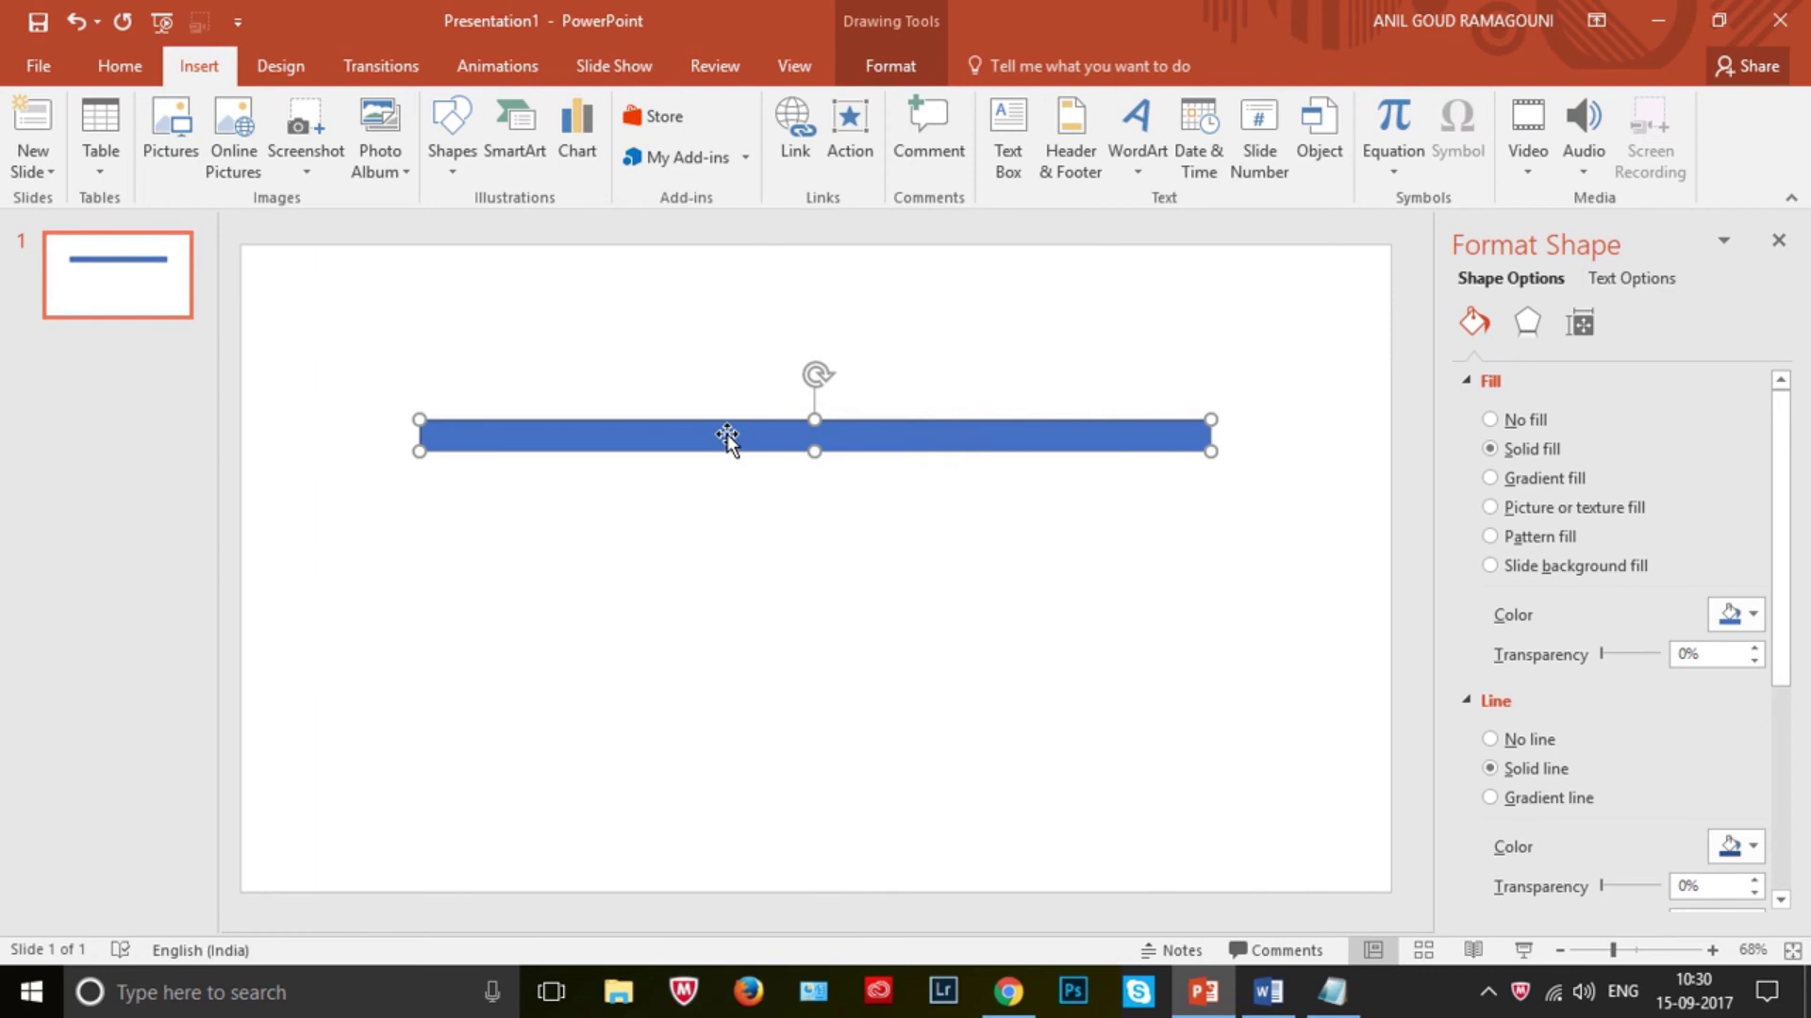
pyautogui.click(1309, 445)
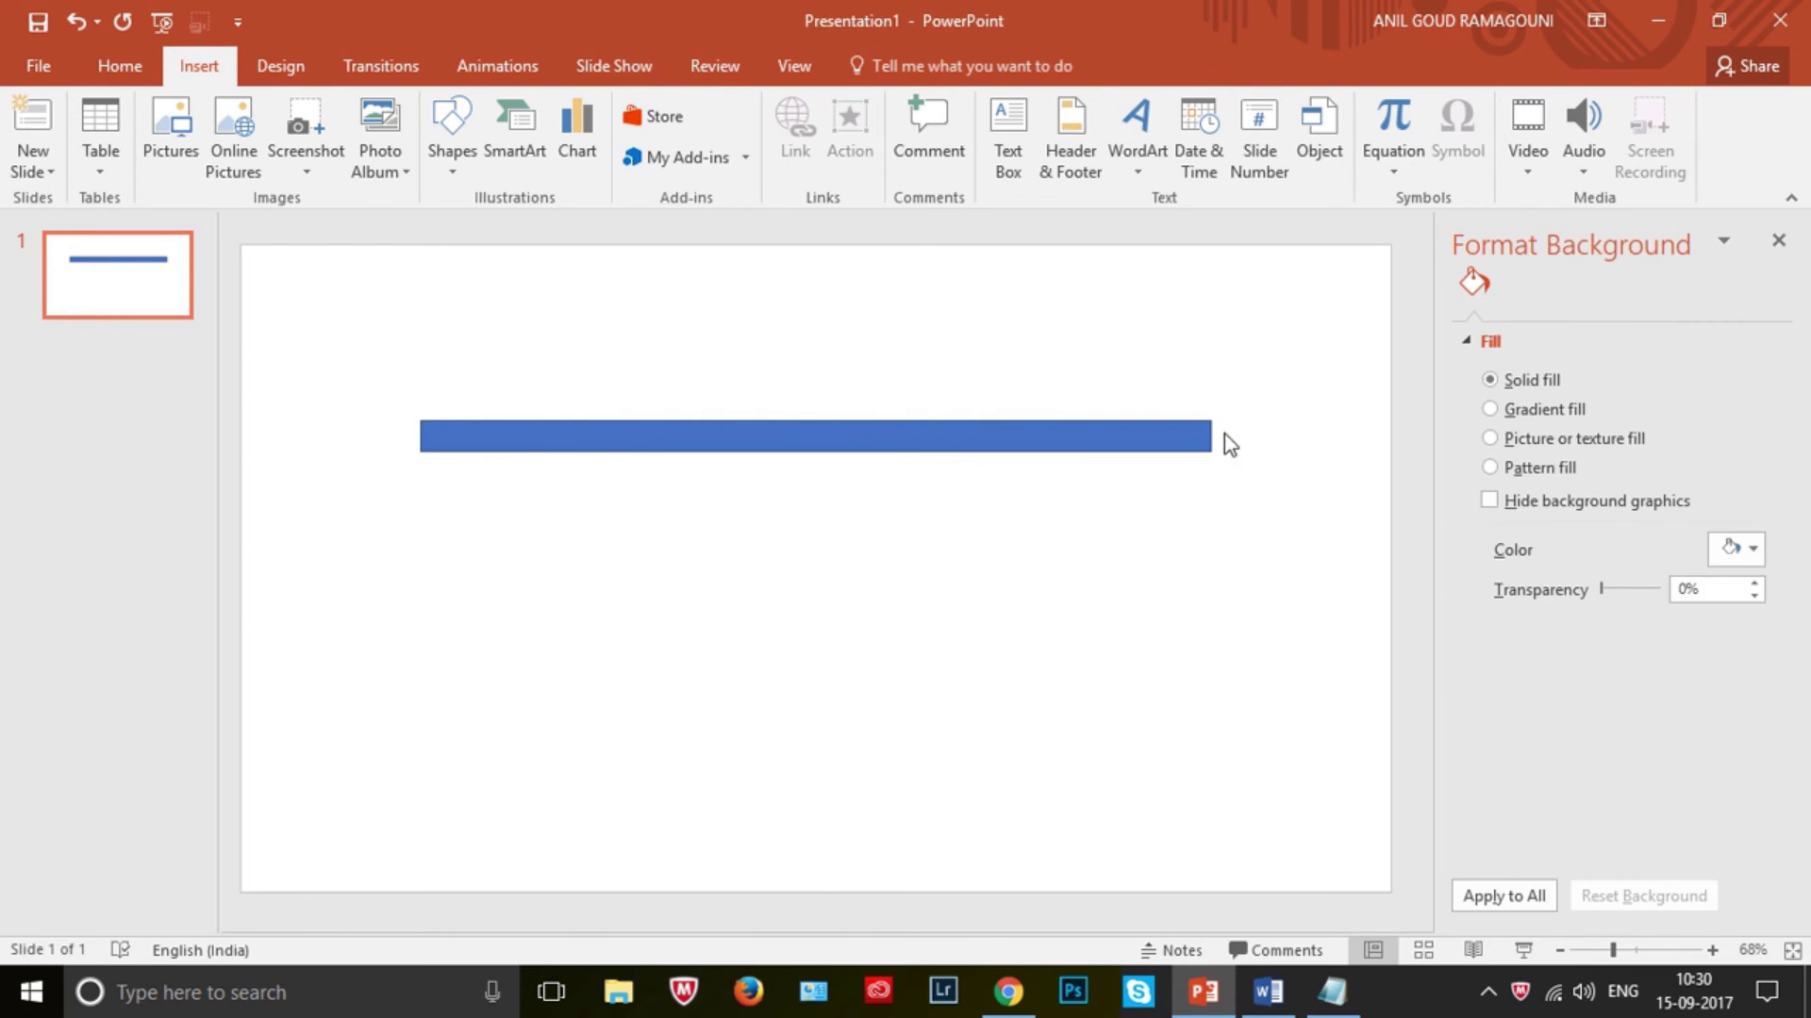
pyautogui.click(1121, 364)
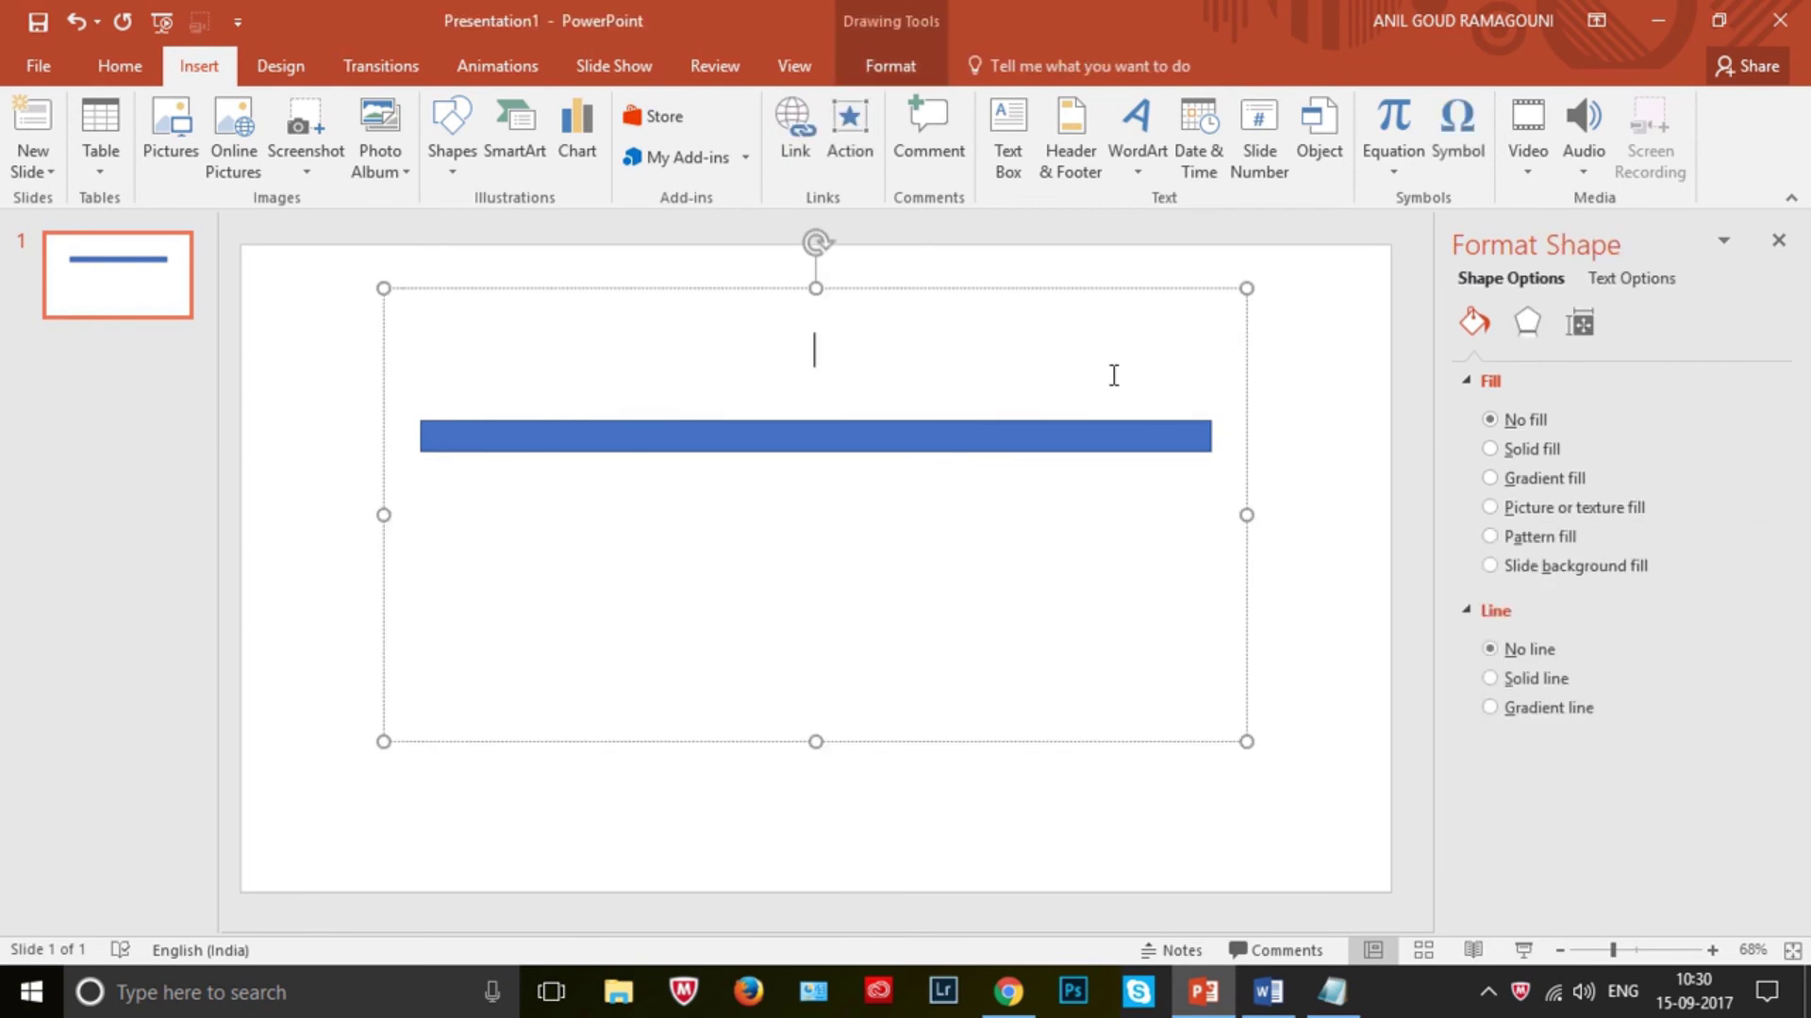
# - Type 'ctrl+K' in the text box and hyperlink the blue bar to the Google URL from Notepad
pyautogui.write('ctrl+K')
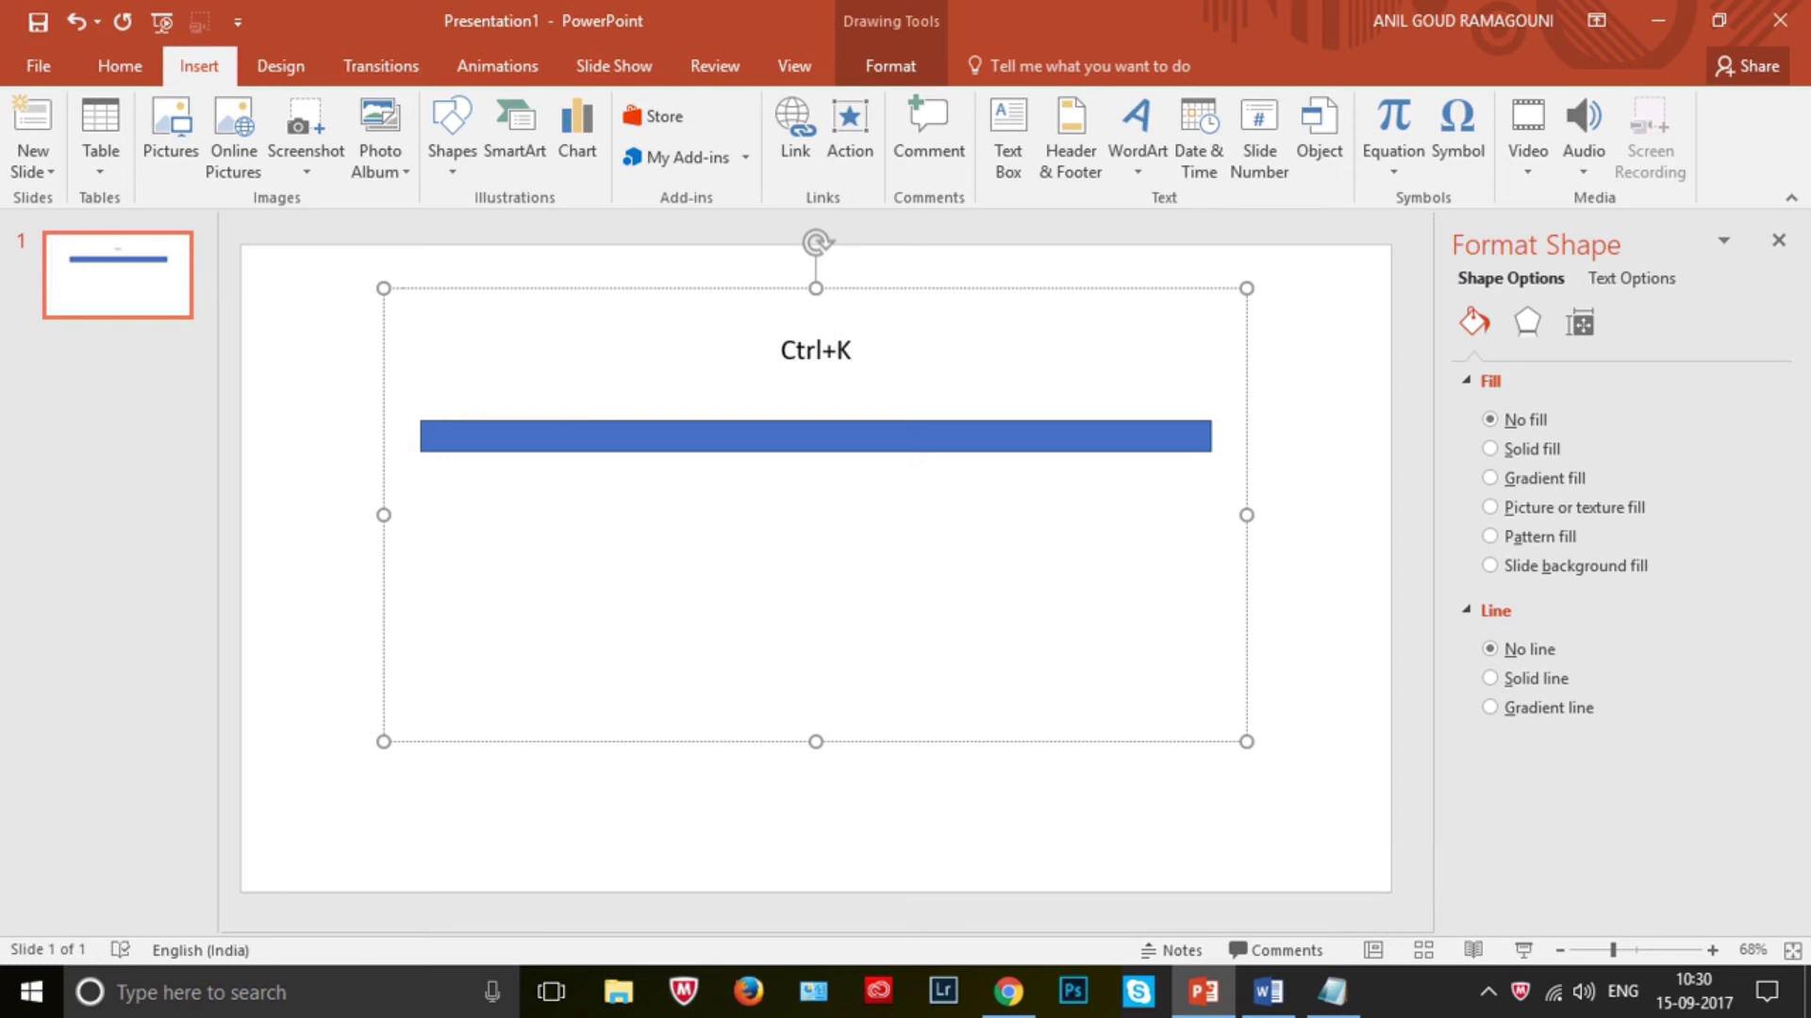
pyautogui.click(1028, 658)
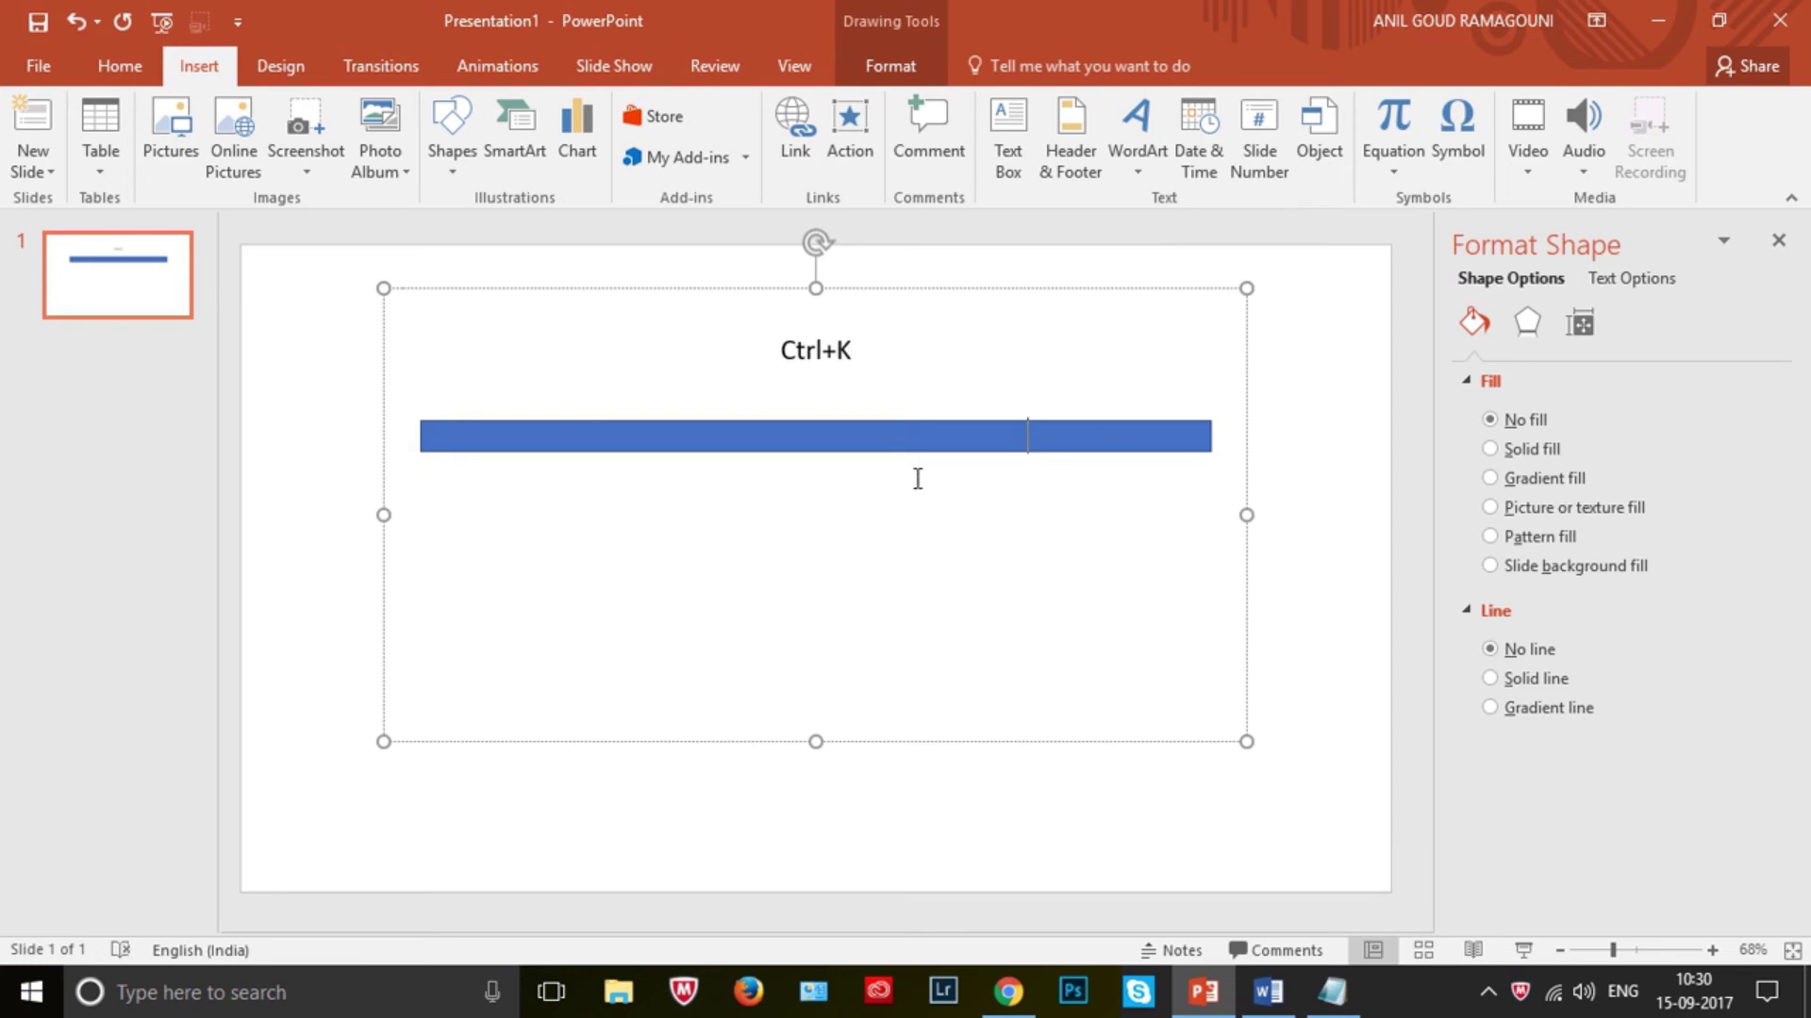
pyautogui.click(908, 438)
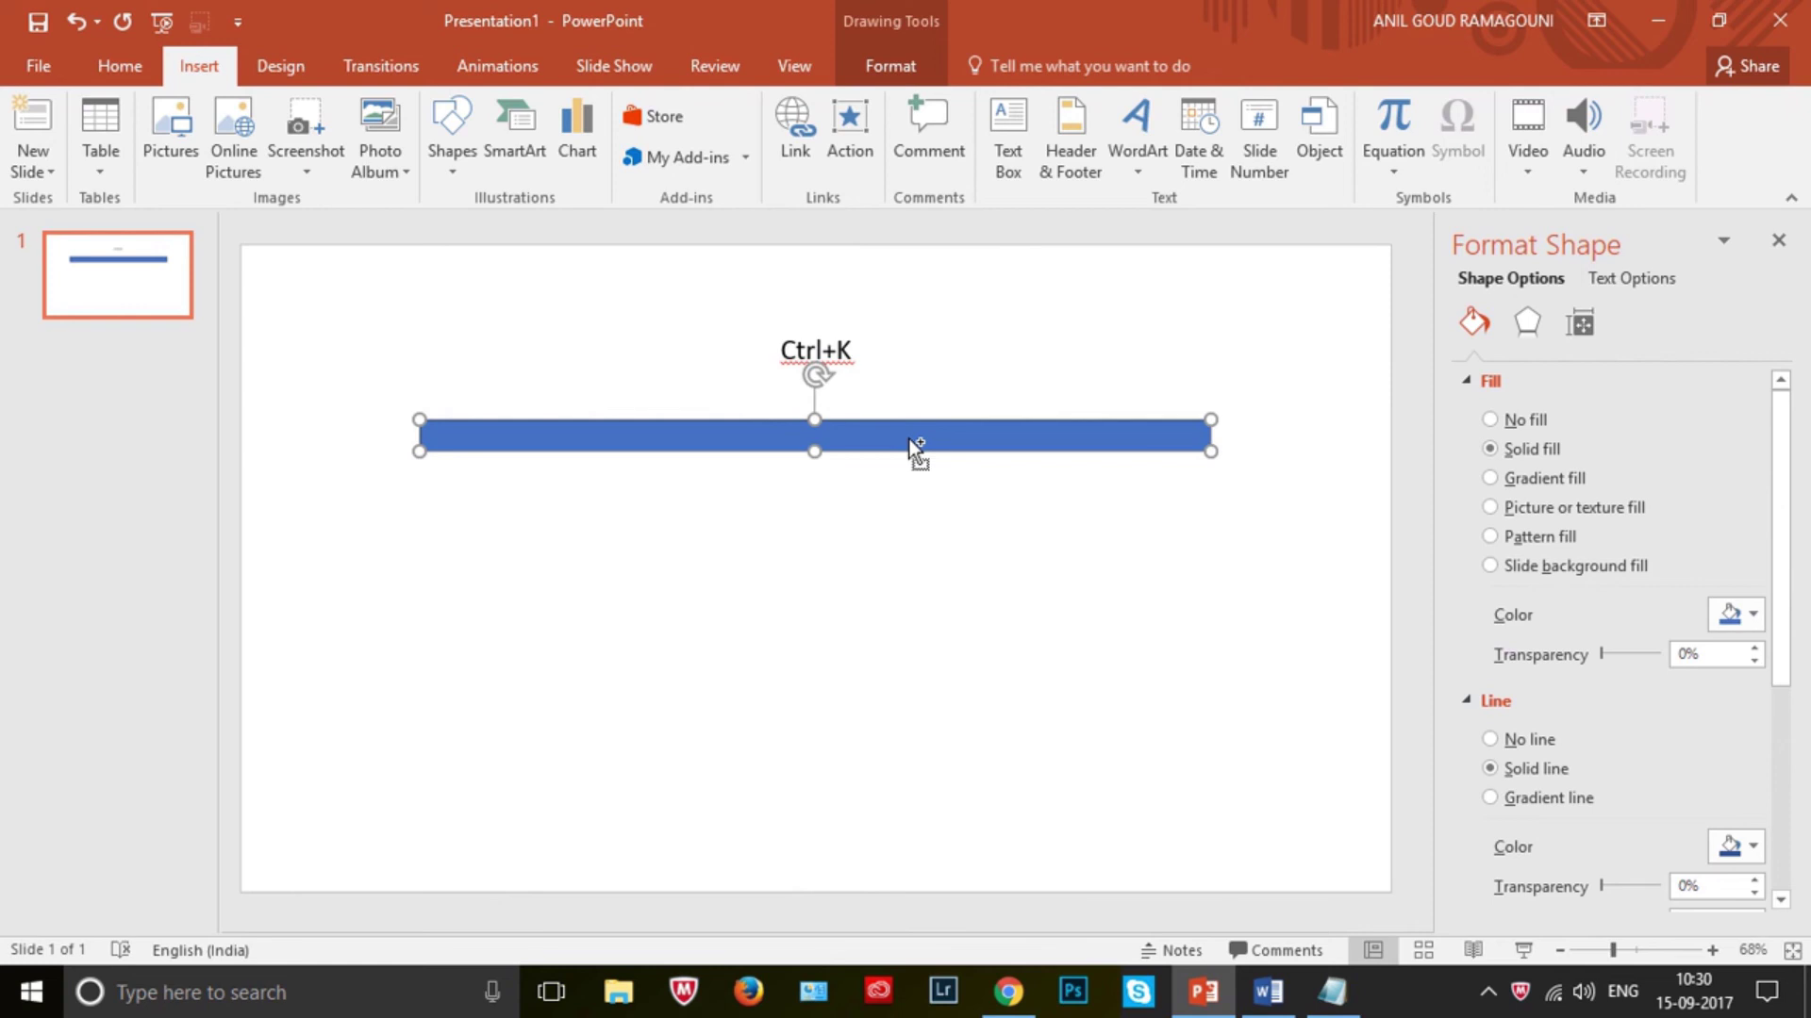
pyautogui.hotkey('ctrl', 'k')
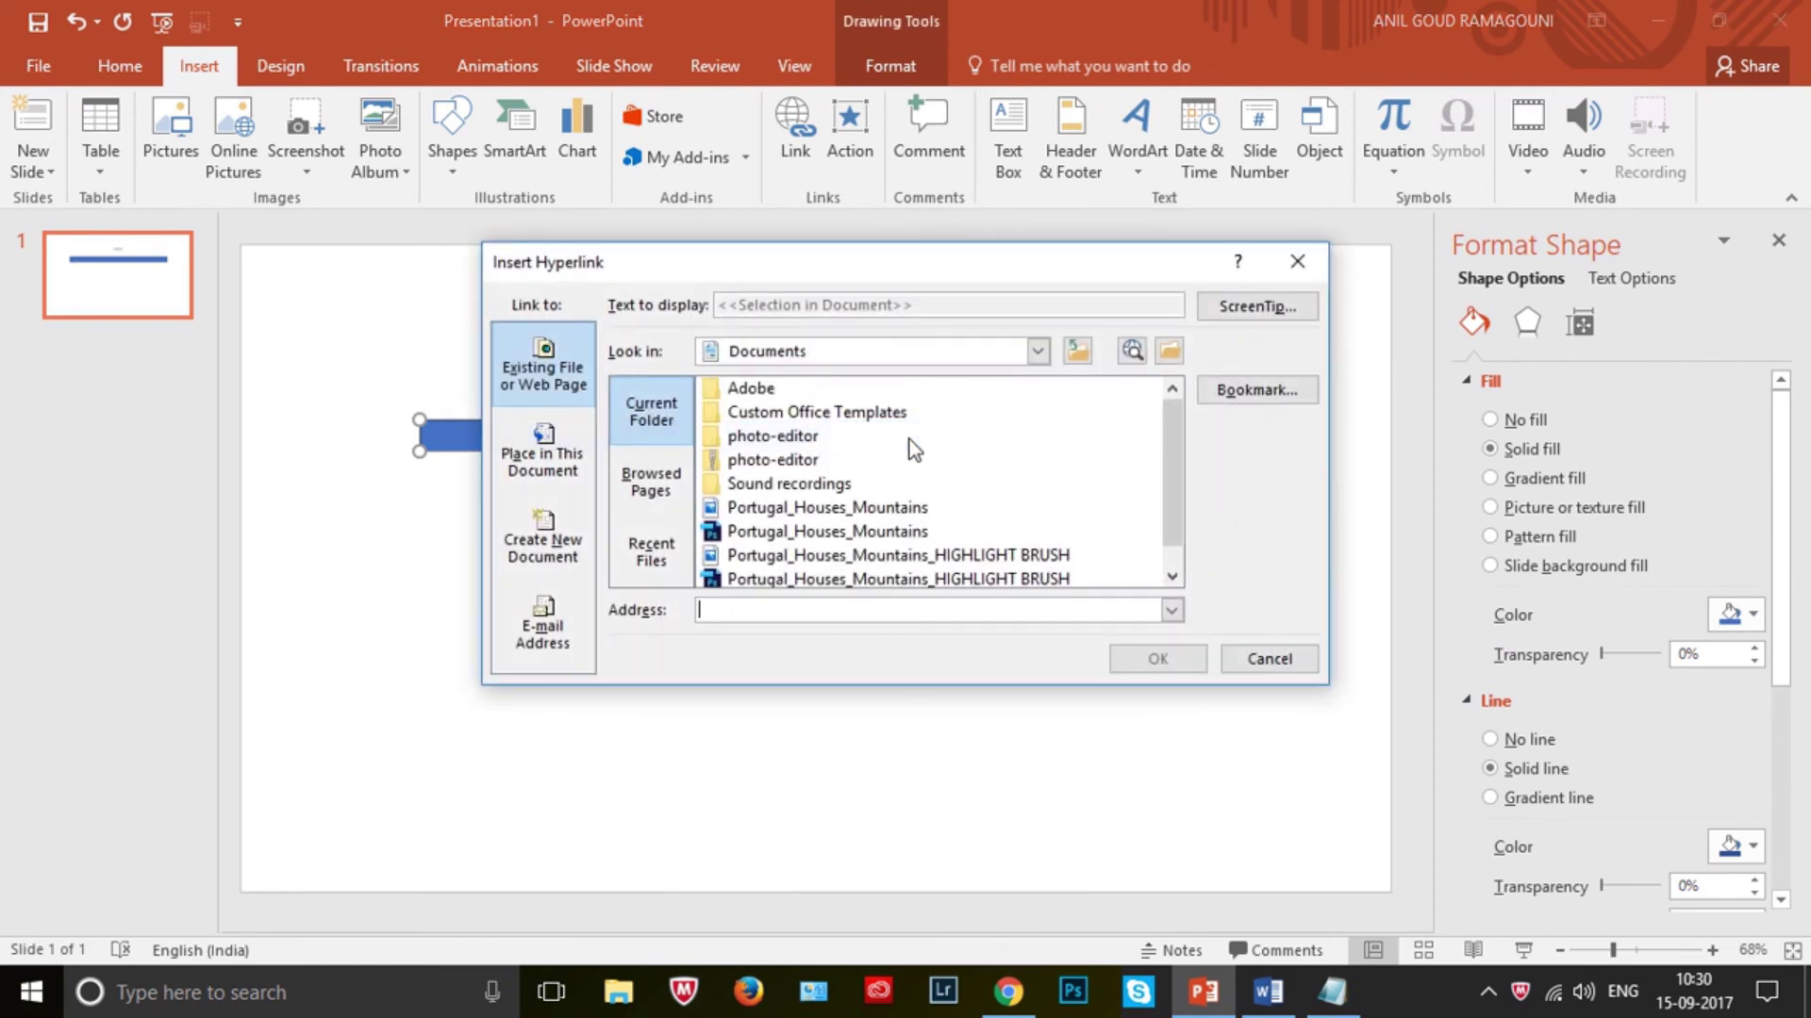
pyautogui.click(1331, 992)
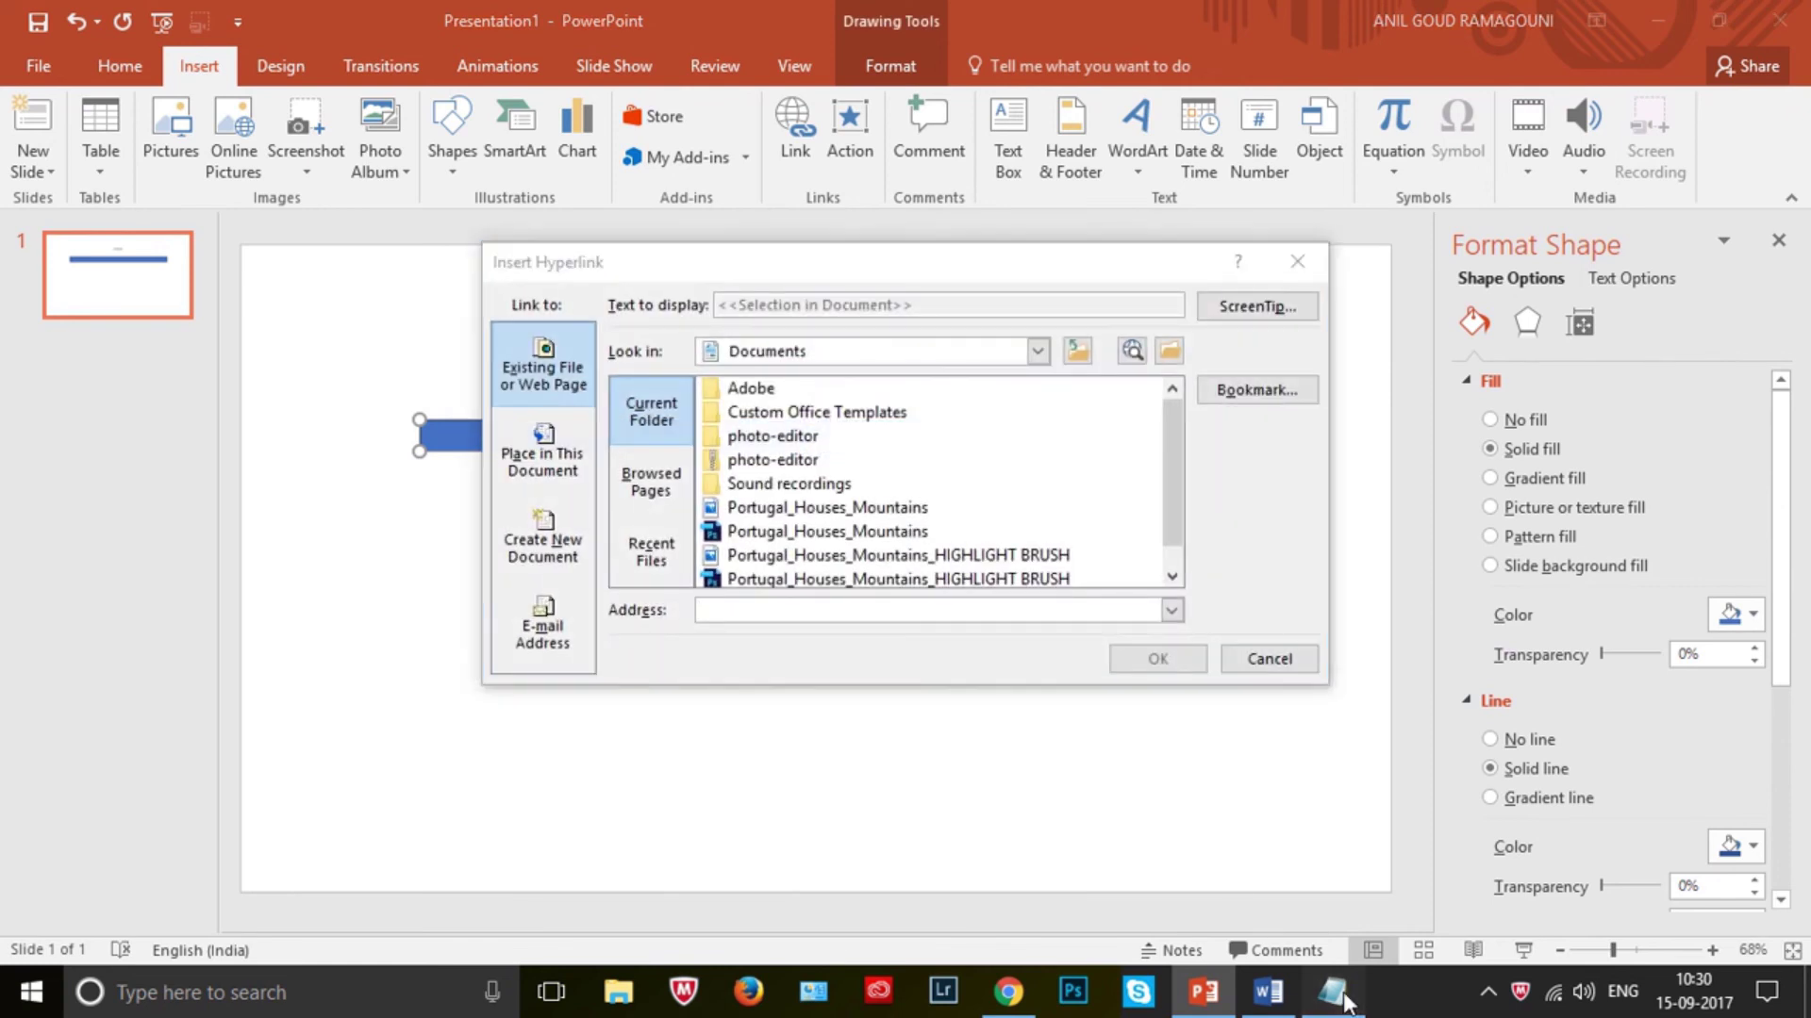
pyautogui.hotkey('alt', 'Tab')
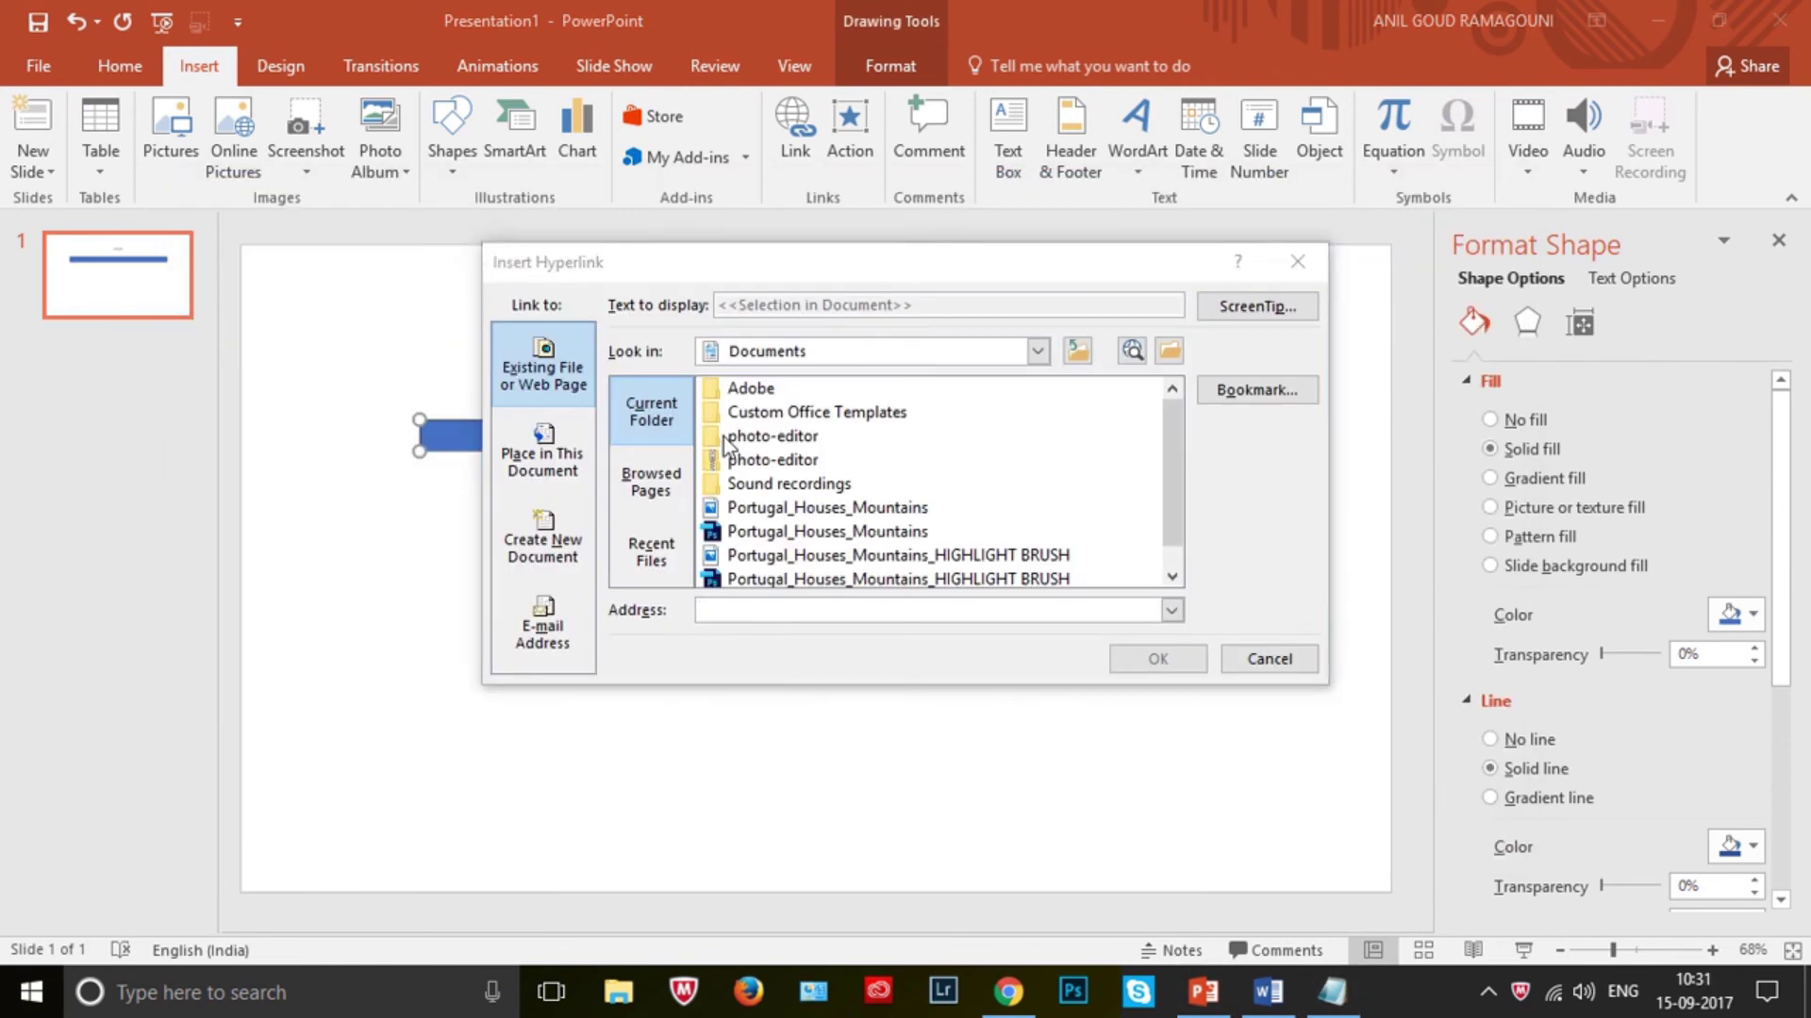
pyautogui.hotkey('ctrl', 'v')
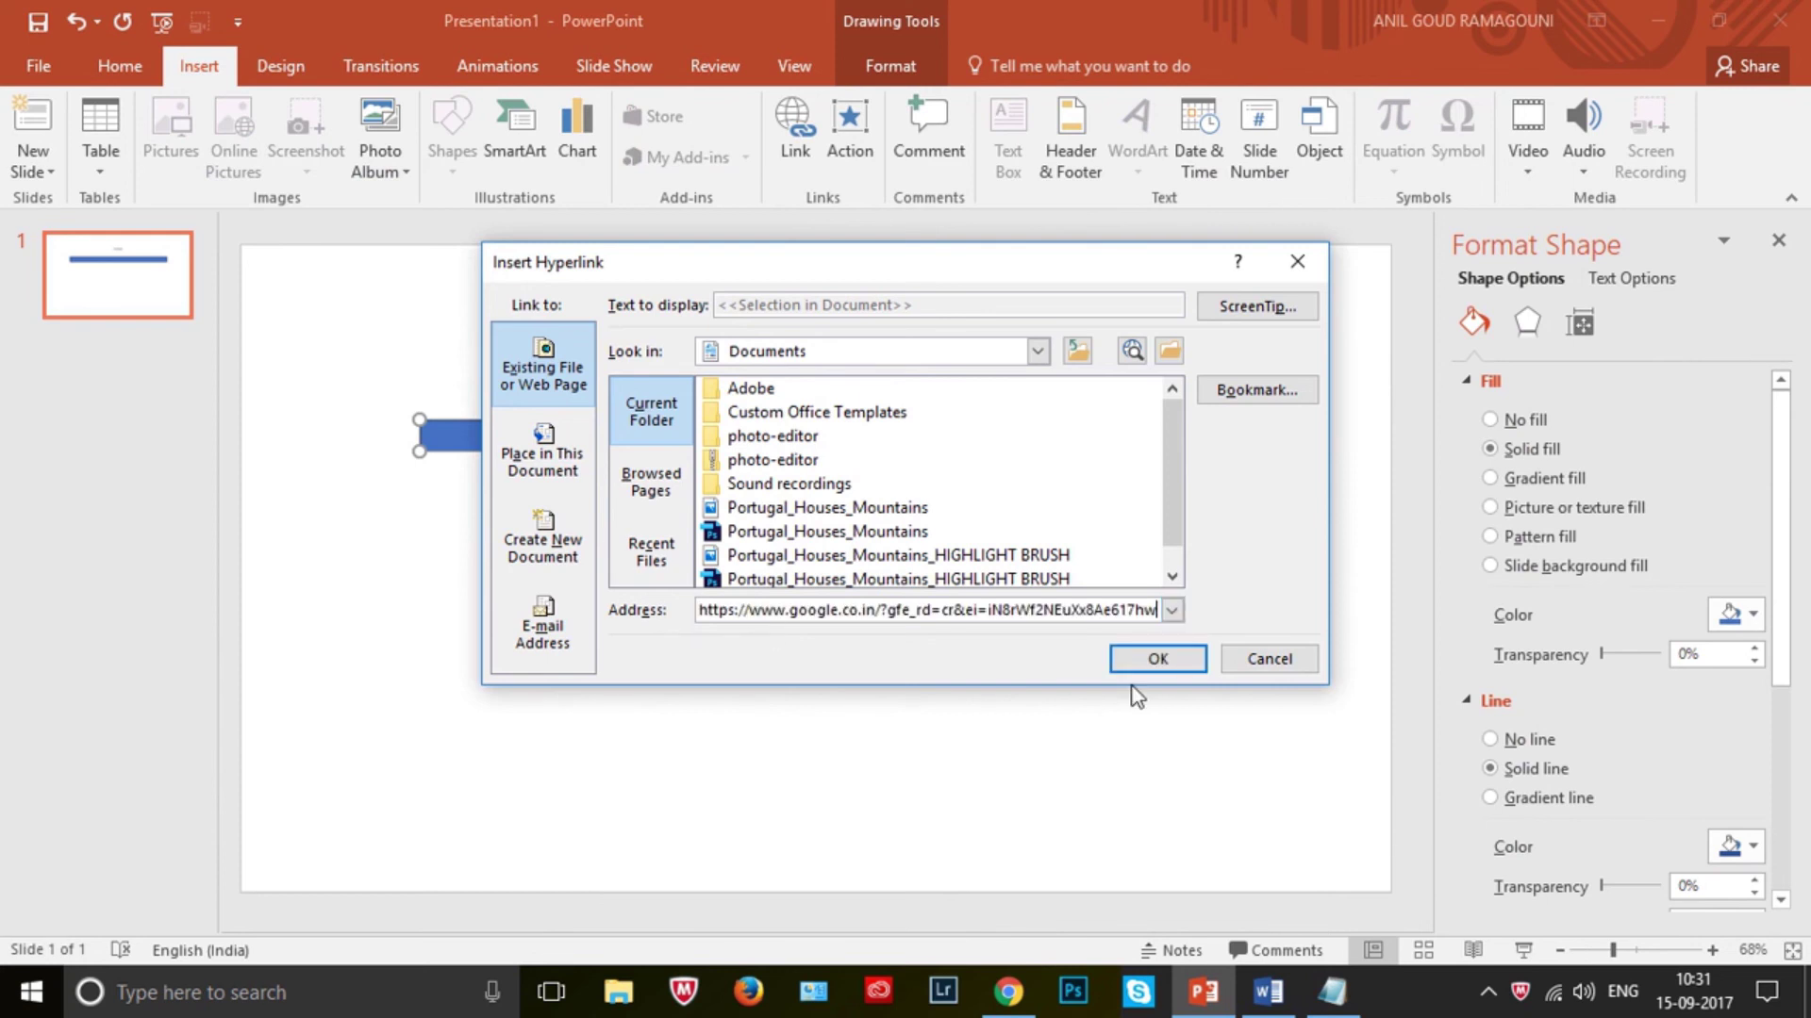
pyautogui.click(1158, 658)
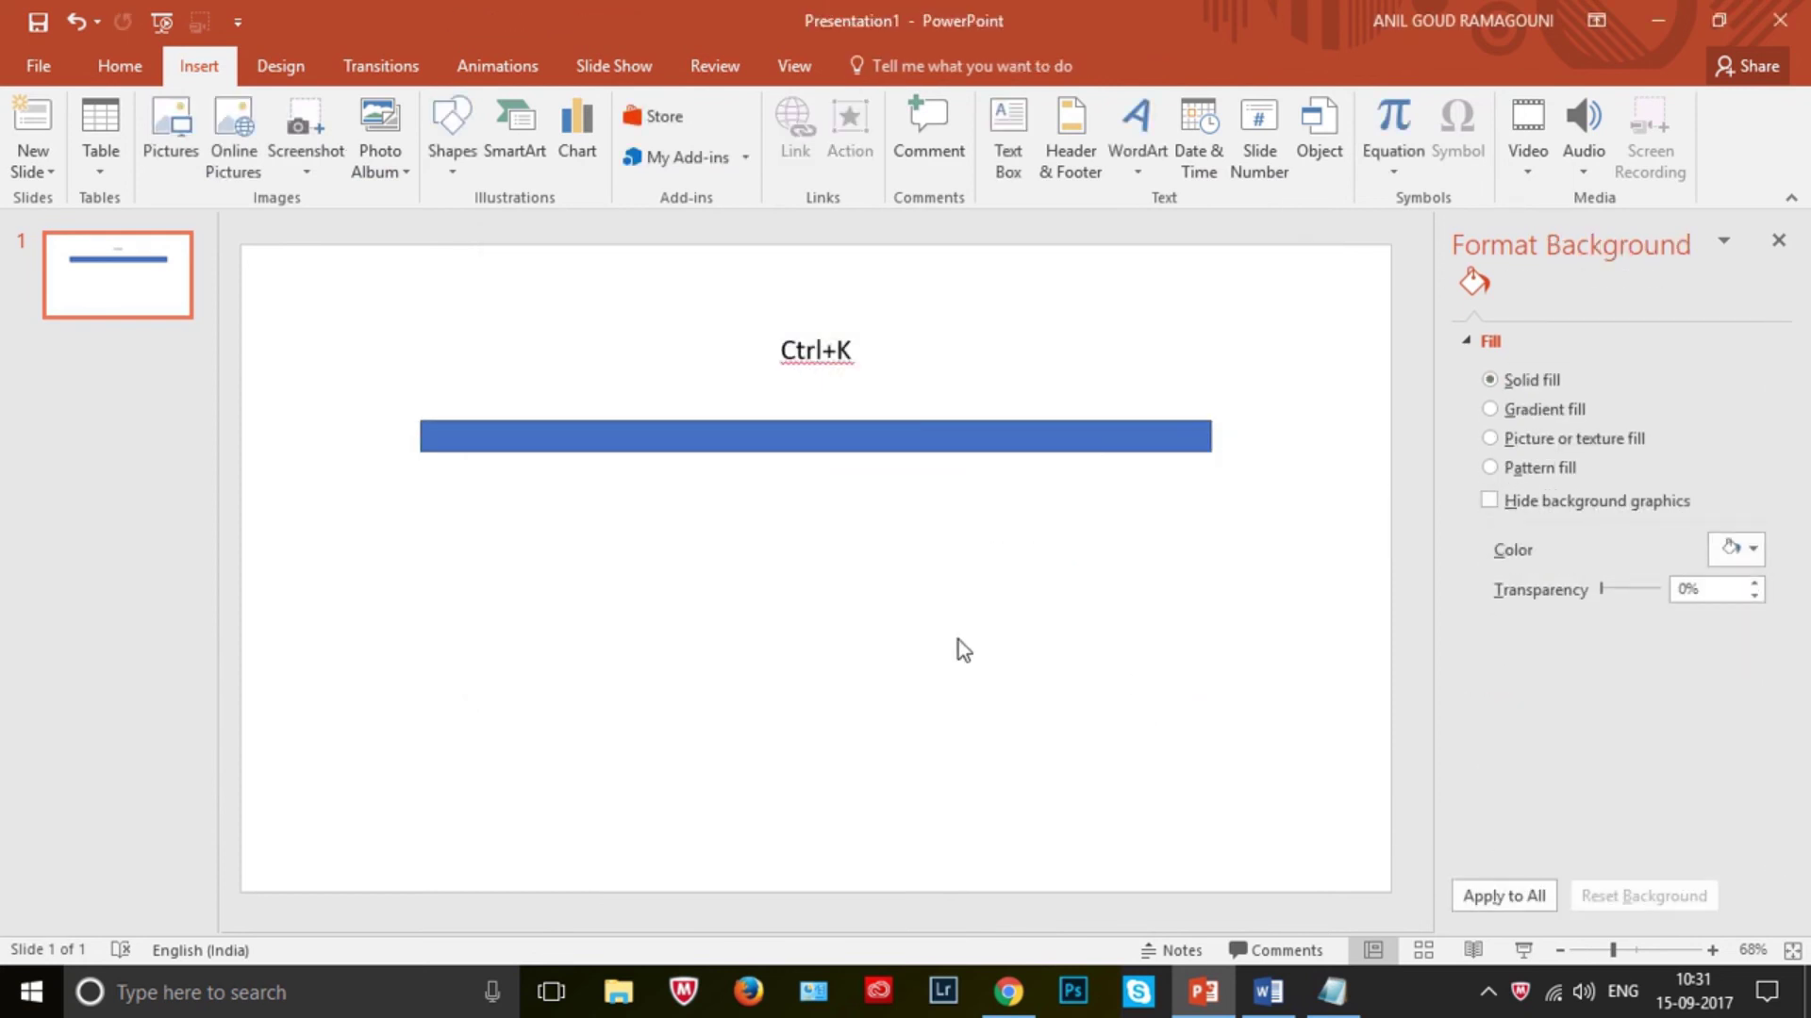
# - Ctrl+click the blue bar to open its Google India link in a new Chrome tab
pyautogui.moveTo(969, 434)
pyautogui.moveTo(912, 447)
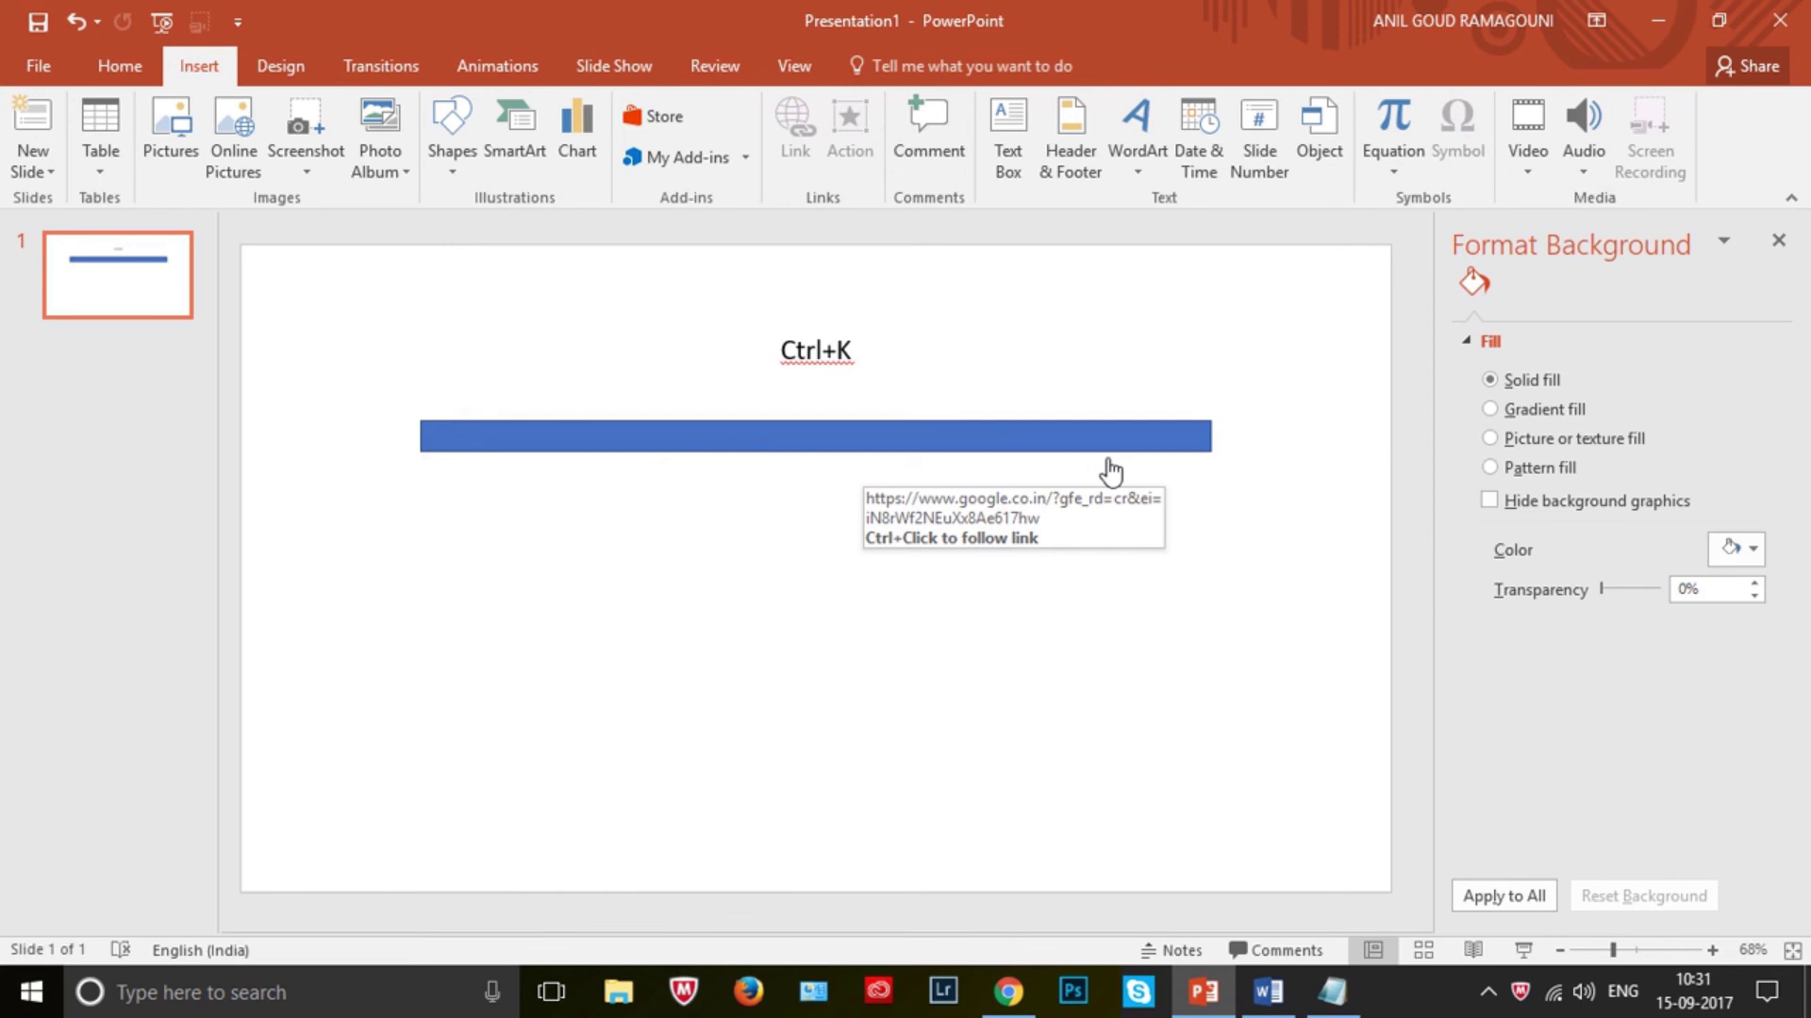
pyautogui.keyDown('ctrl'); pyautogui.click(996, 434); pyautogui.keyUp('ctrl')
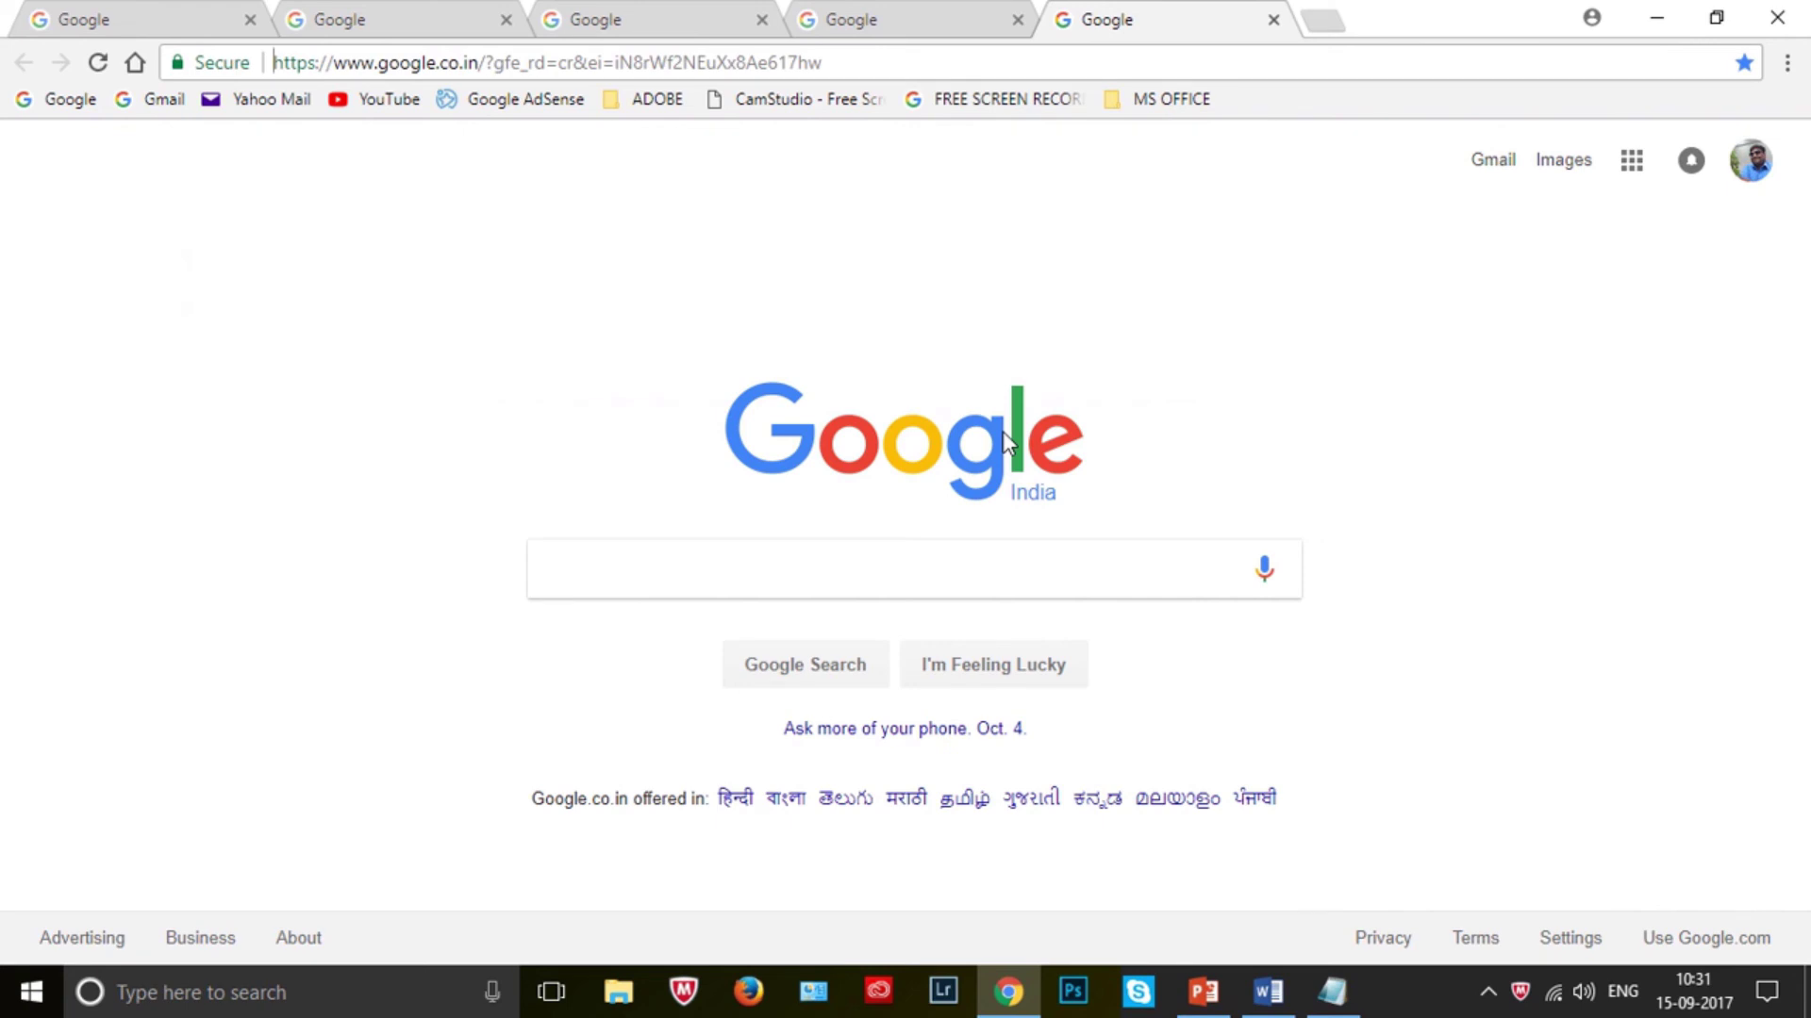
# - Switch from Chrome back to the PowerPoint slide
pyautogui.hotkey('alt', 'Tab')
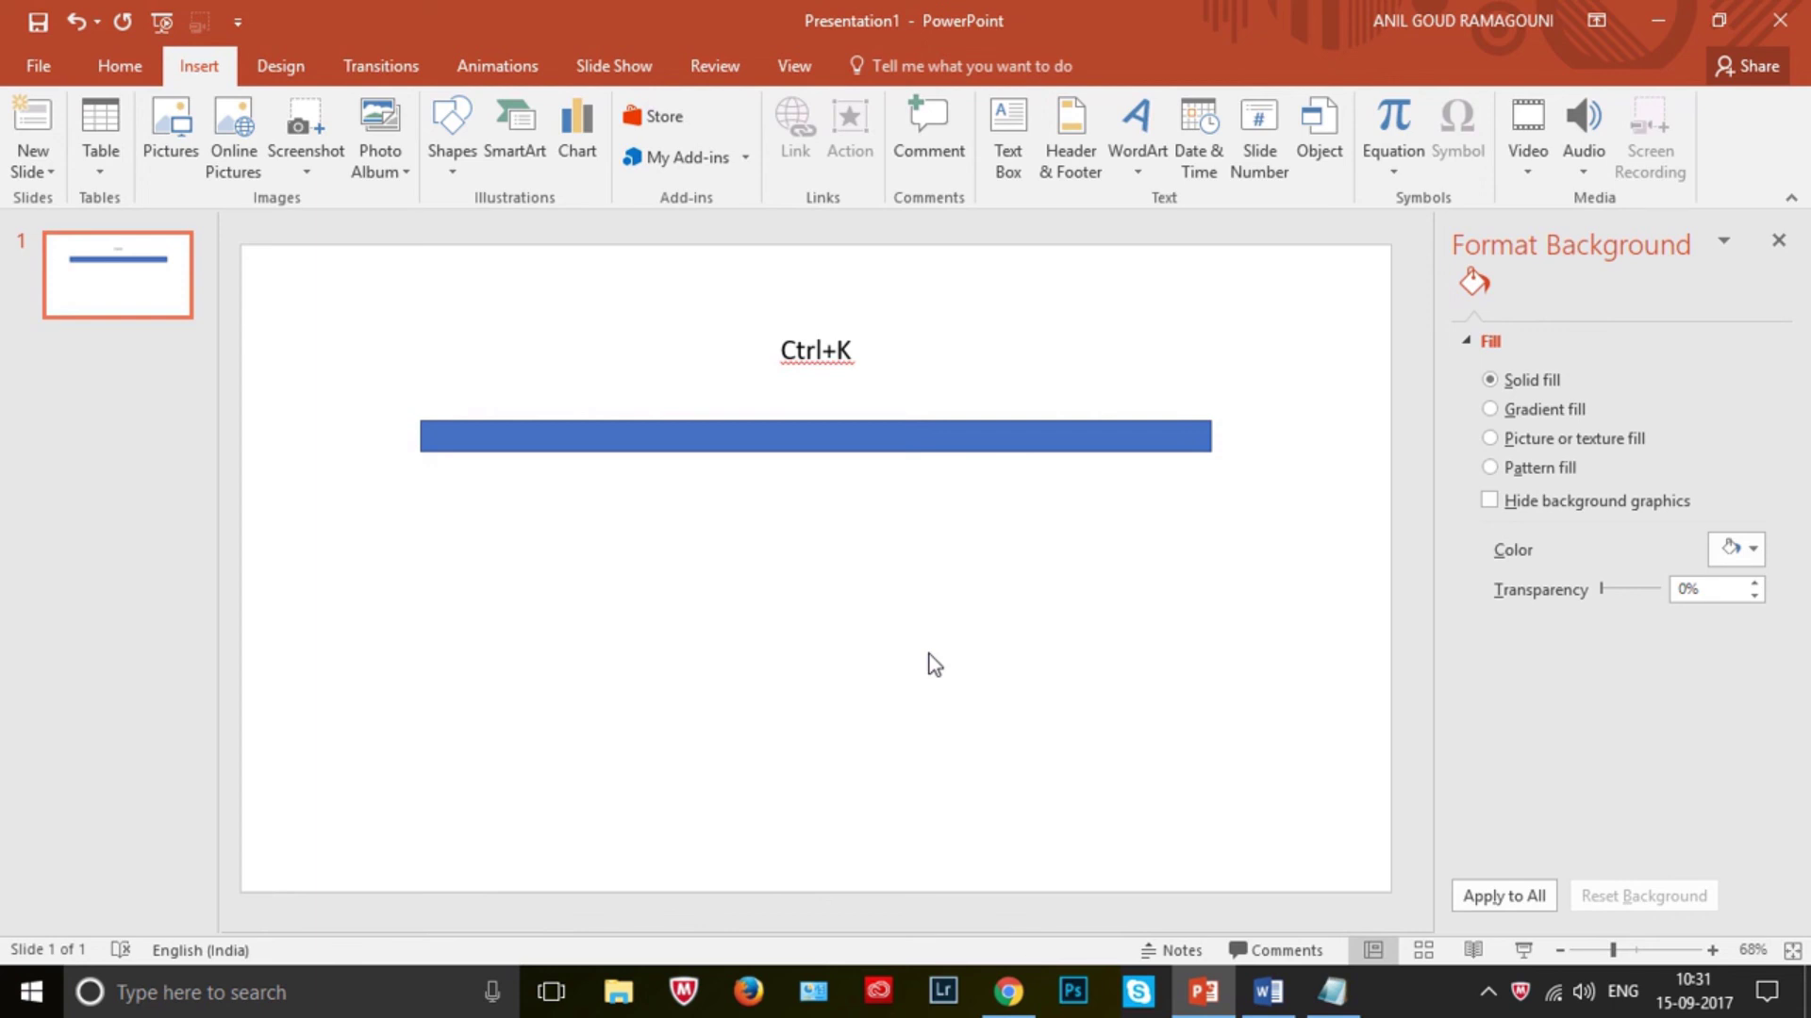
# - Set the linked blue bar's fill transparency to 100% so the URL text shows through
pyautogui.click(937, 435)
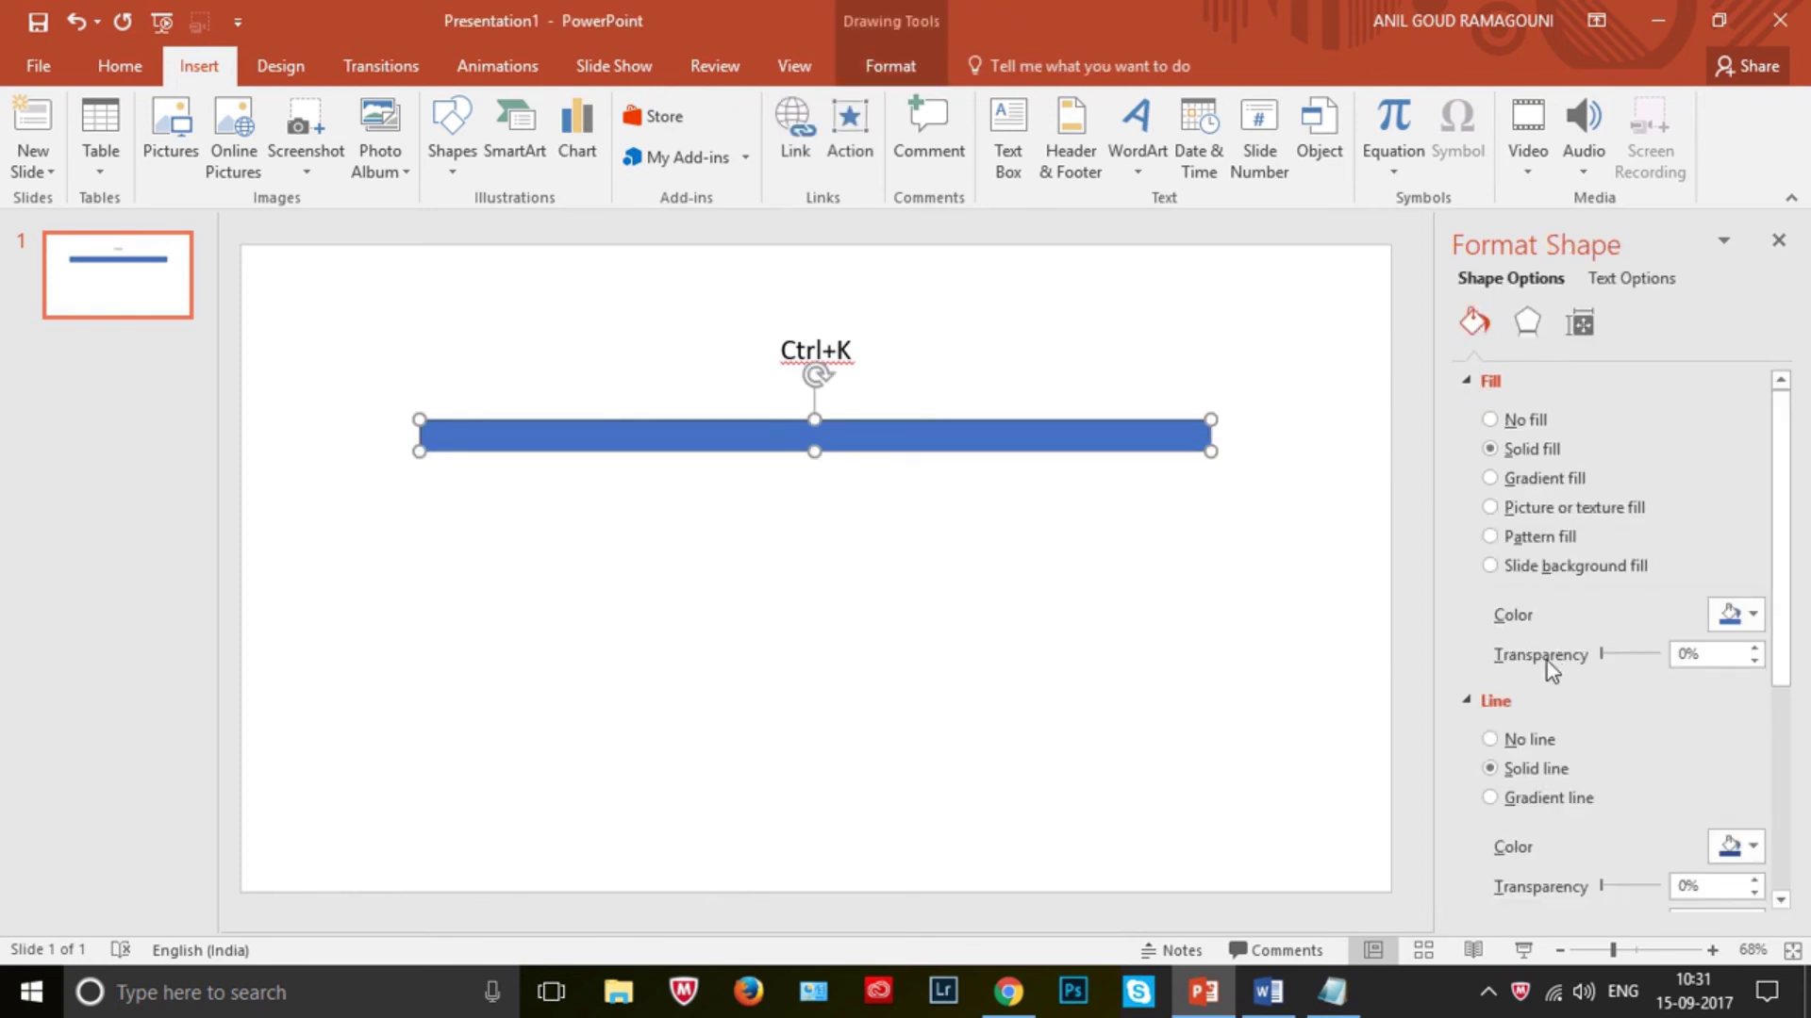
pyautogui.moveTo(1602, 653); pyautogui.dragTo(1667, 671)
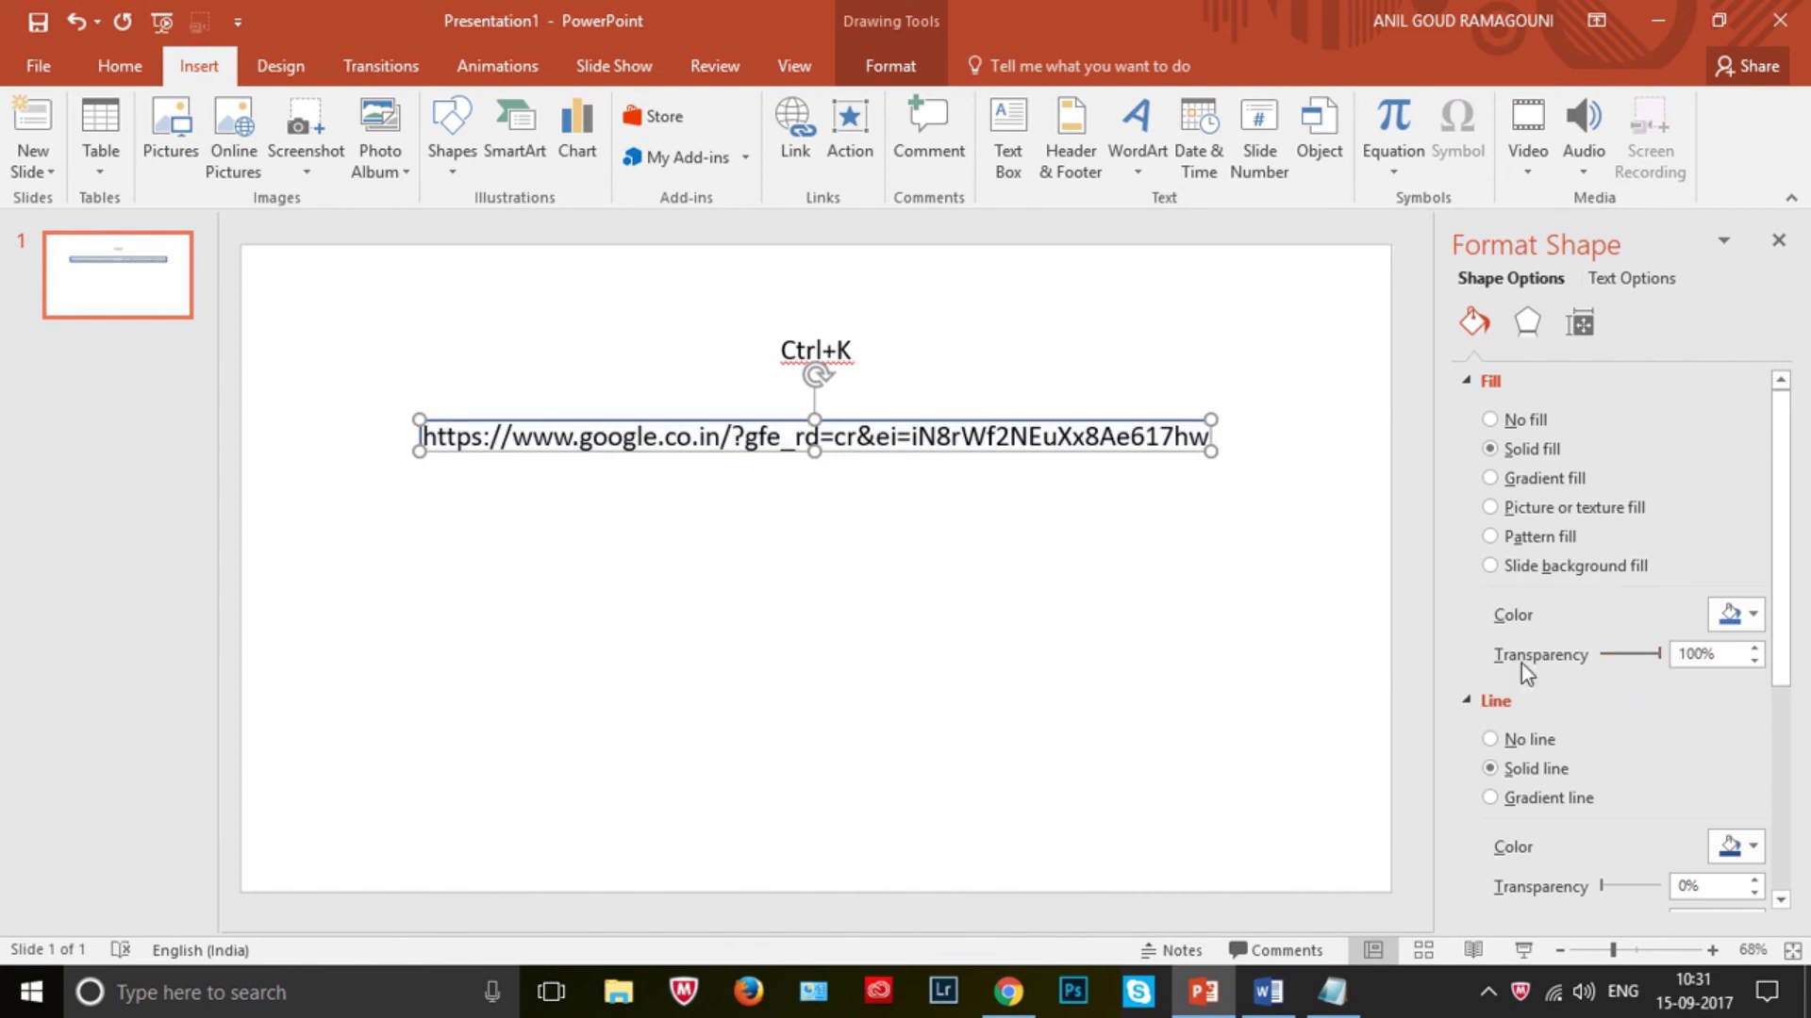
pyautogui.click(1021, 660)
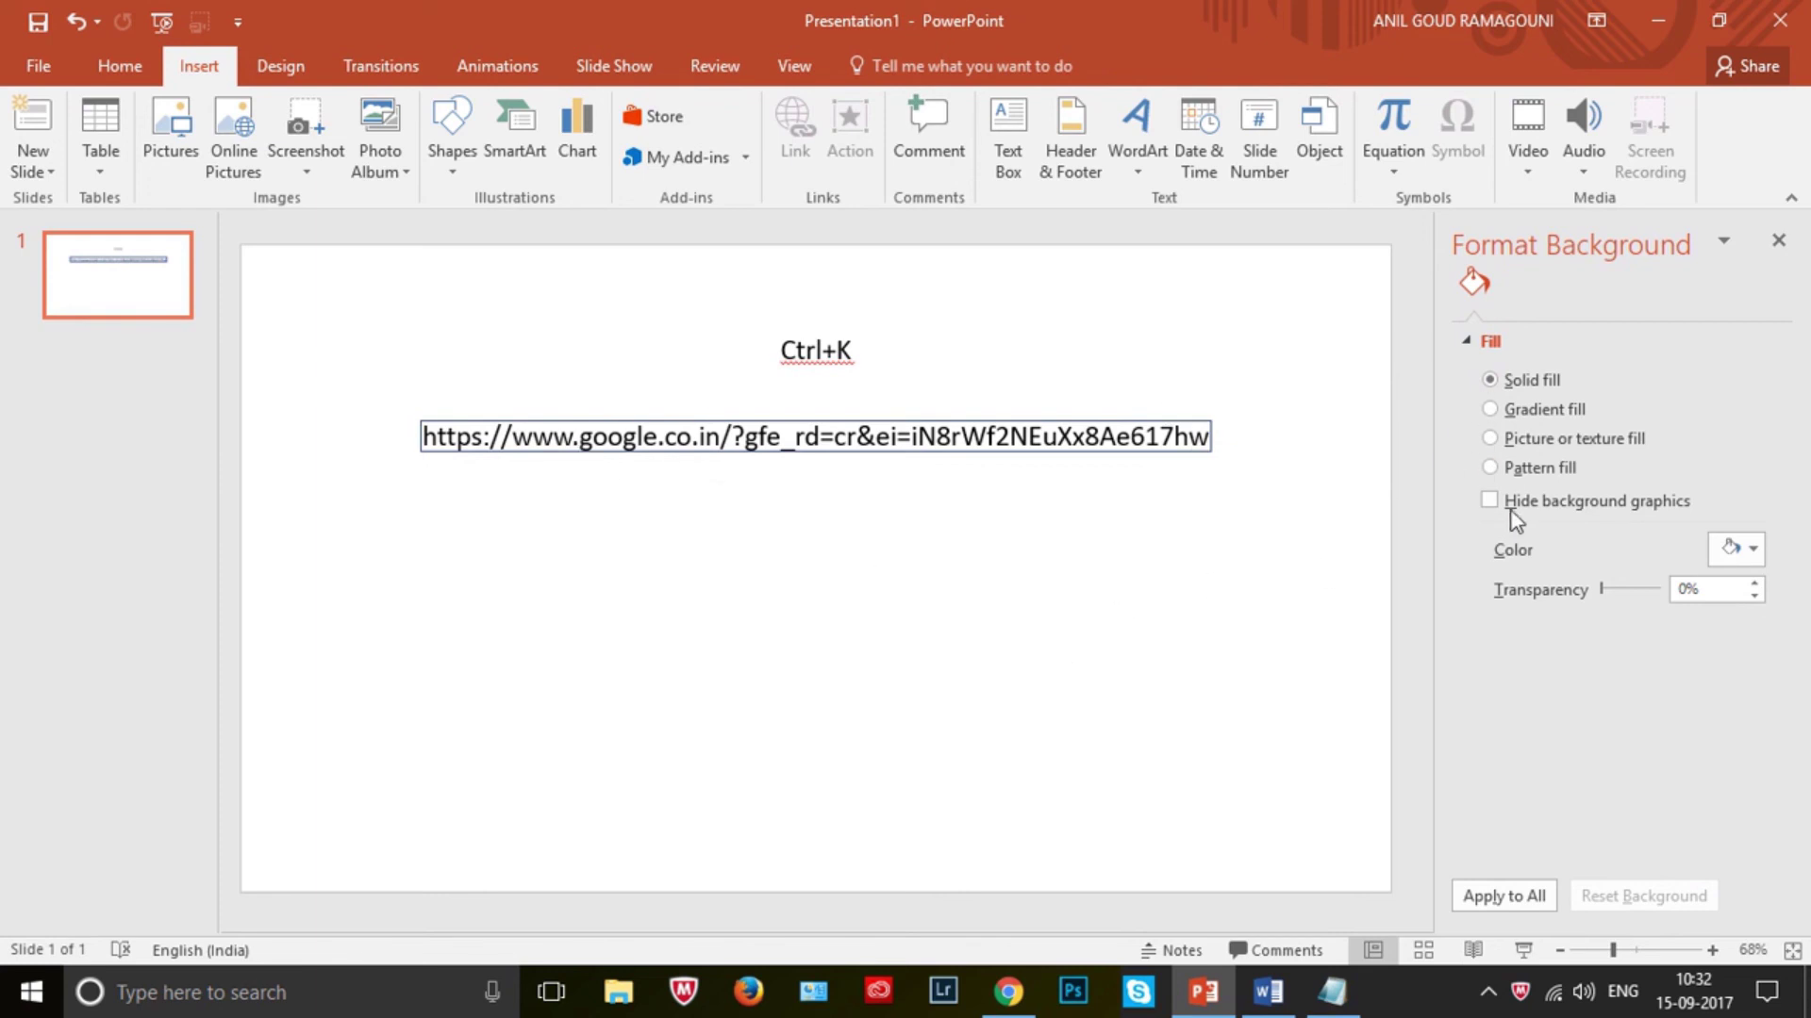
pyautogui.click(1468, 342)
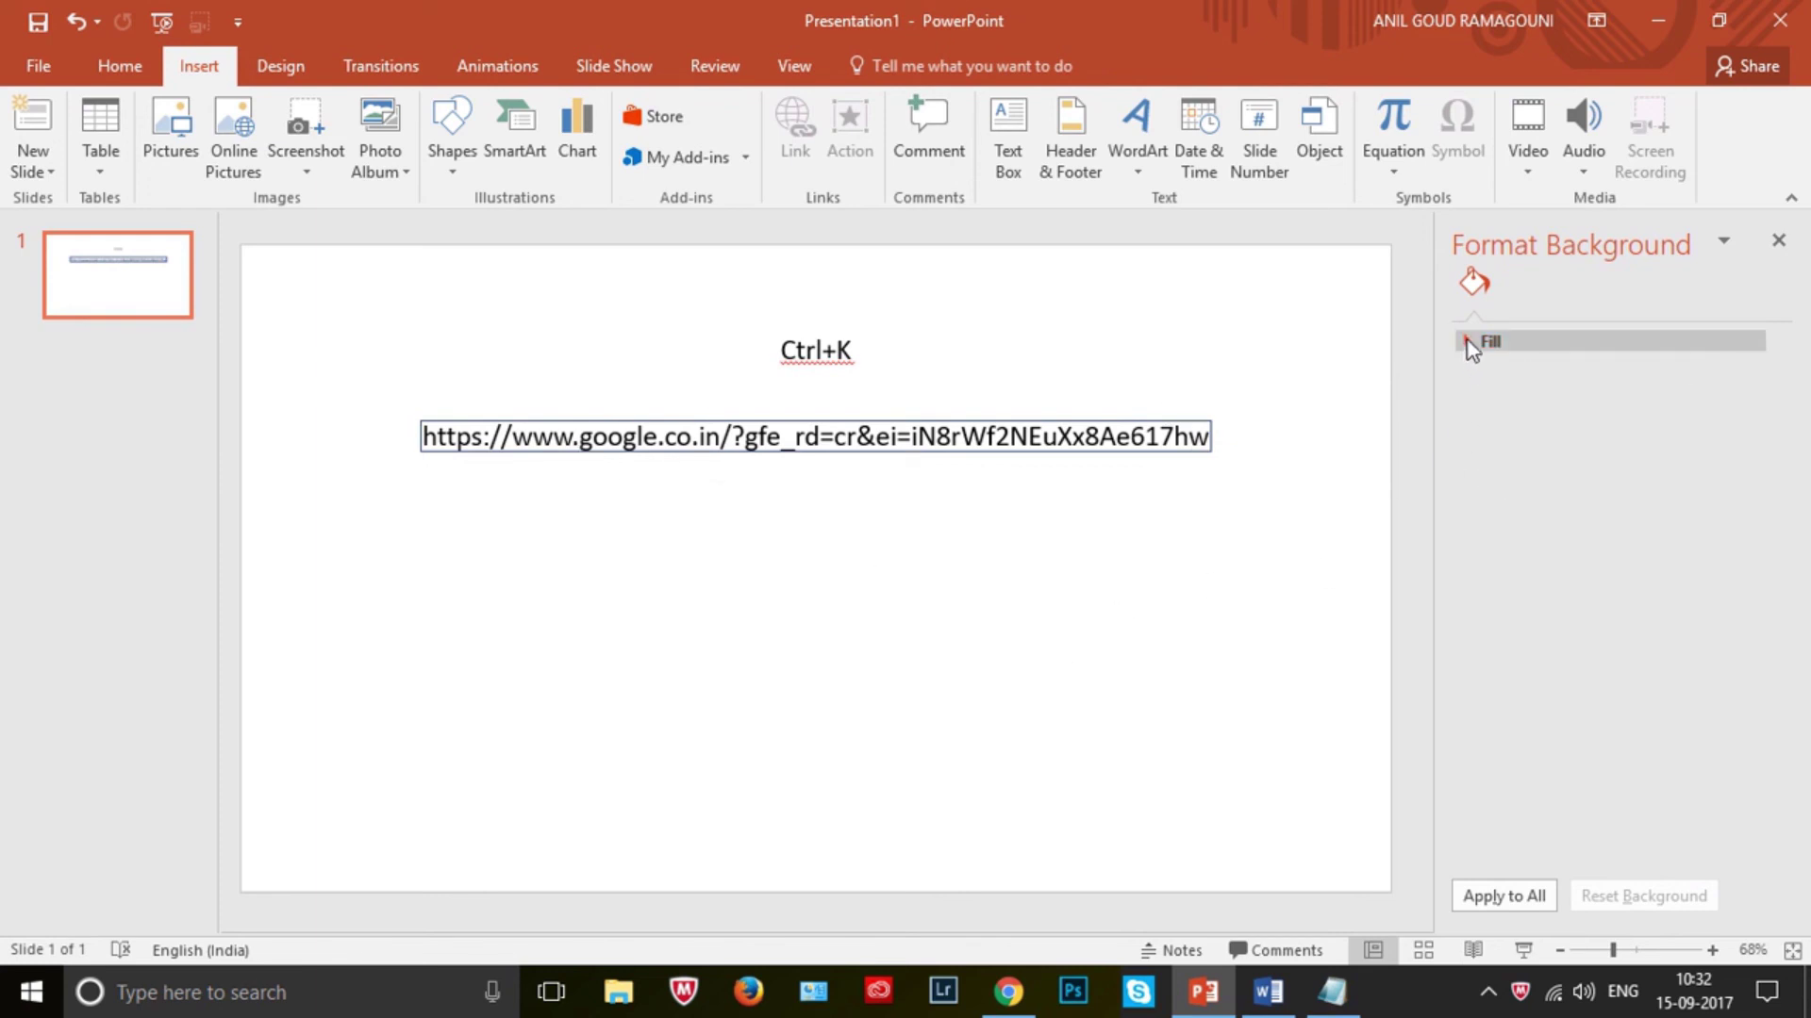
# - Give the transparent linked box over the URL no outline
pyautogui.click(1131, 449)
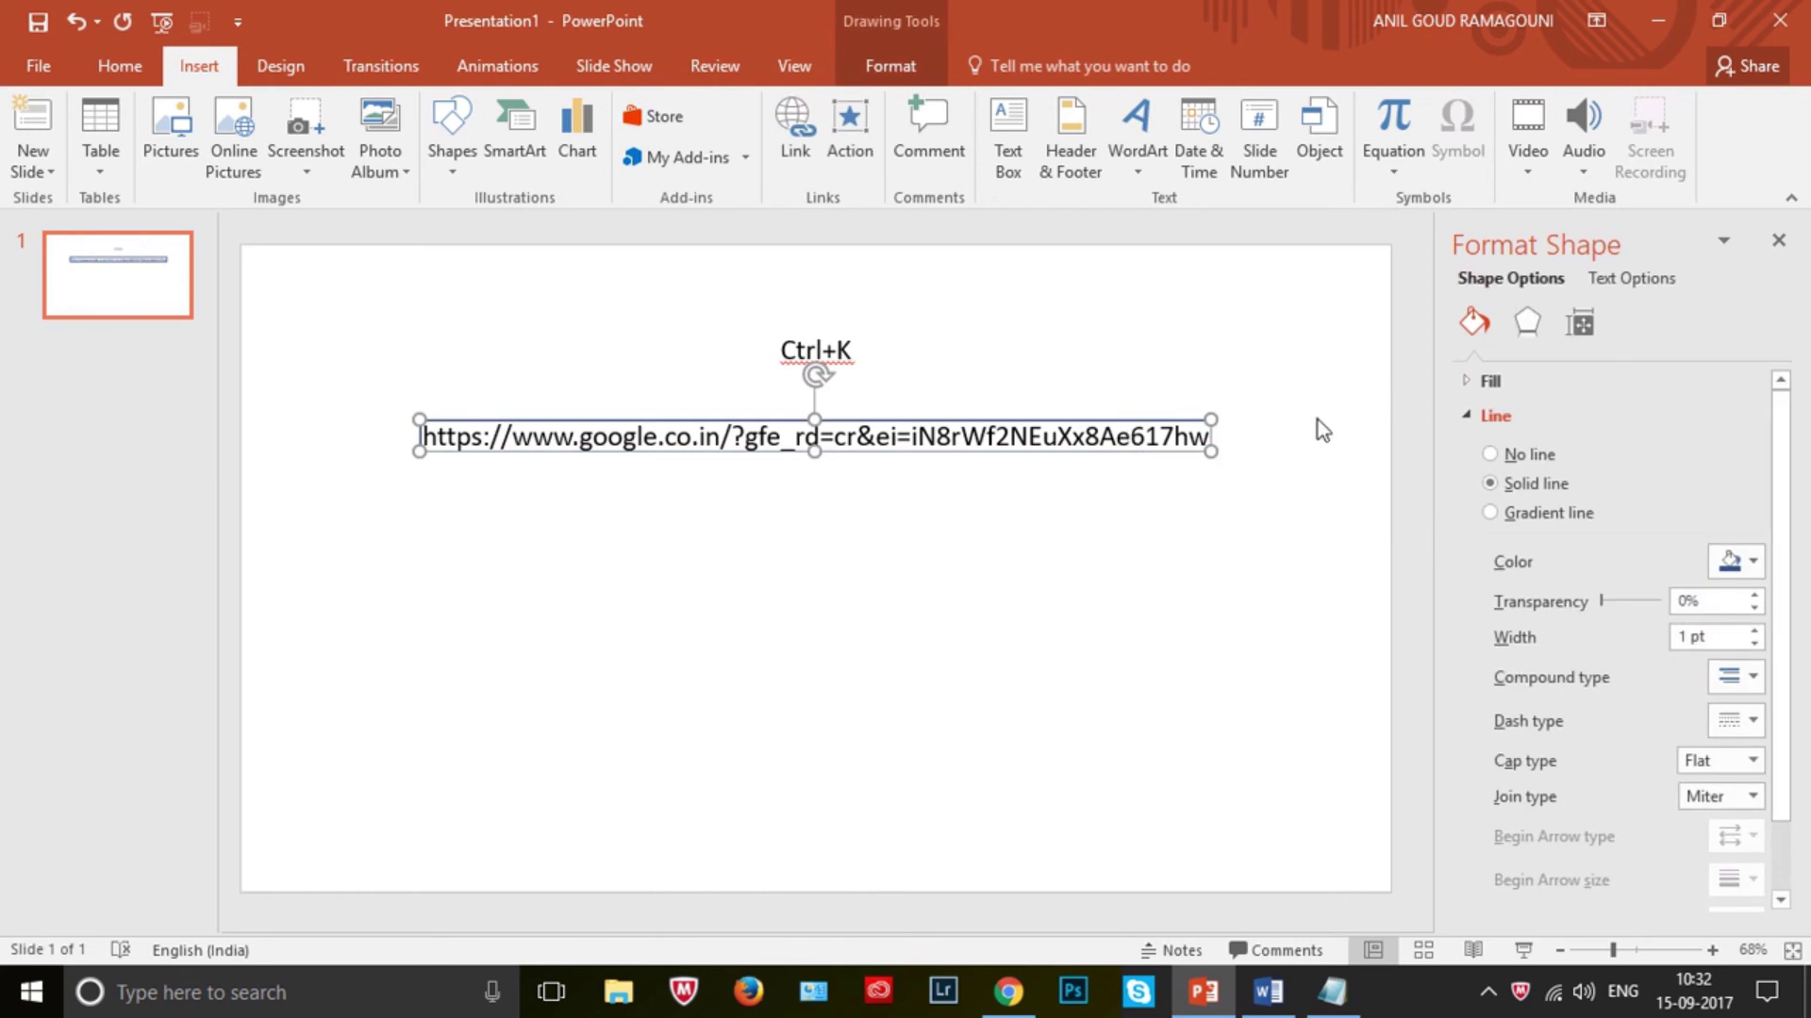
pyautogui.click(1490, 454)
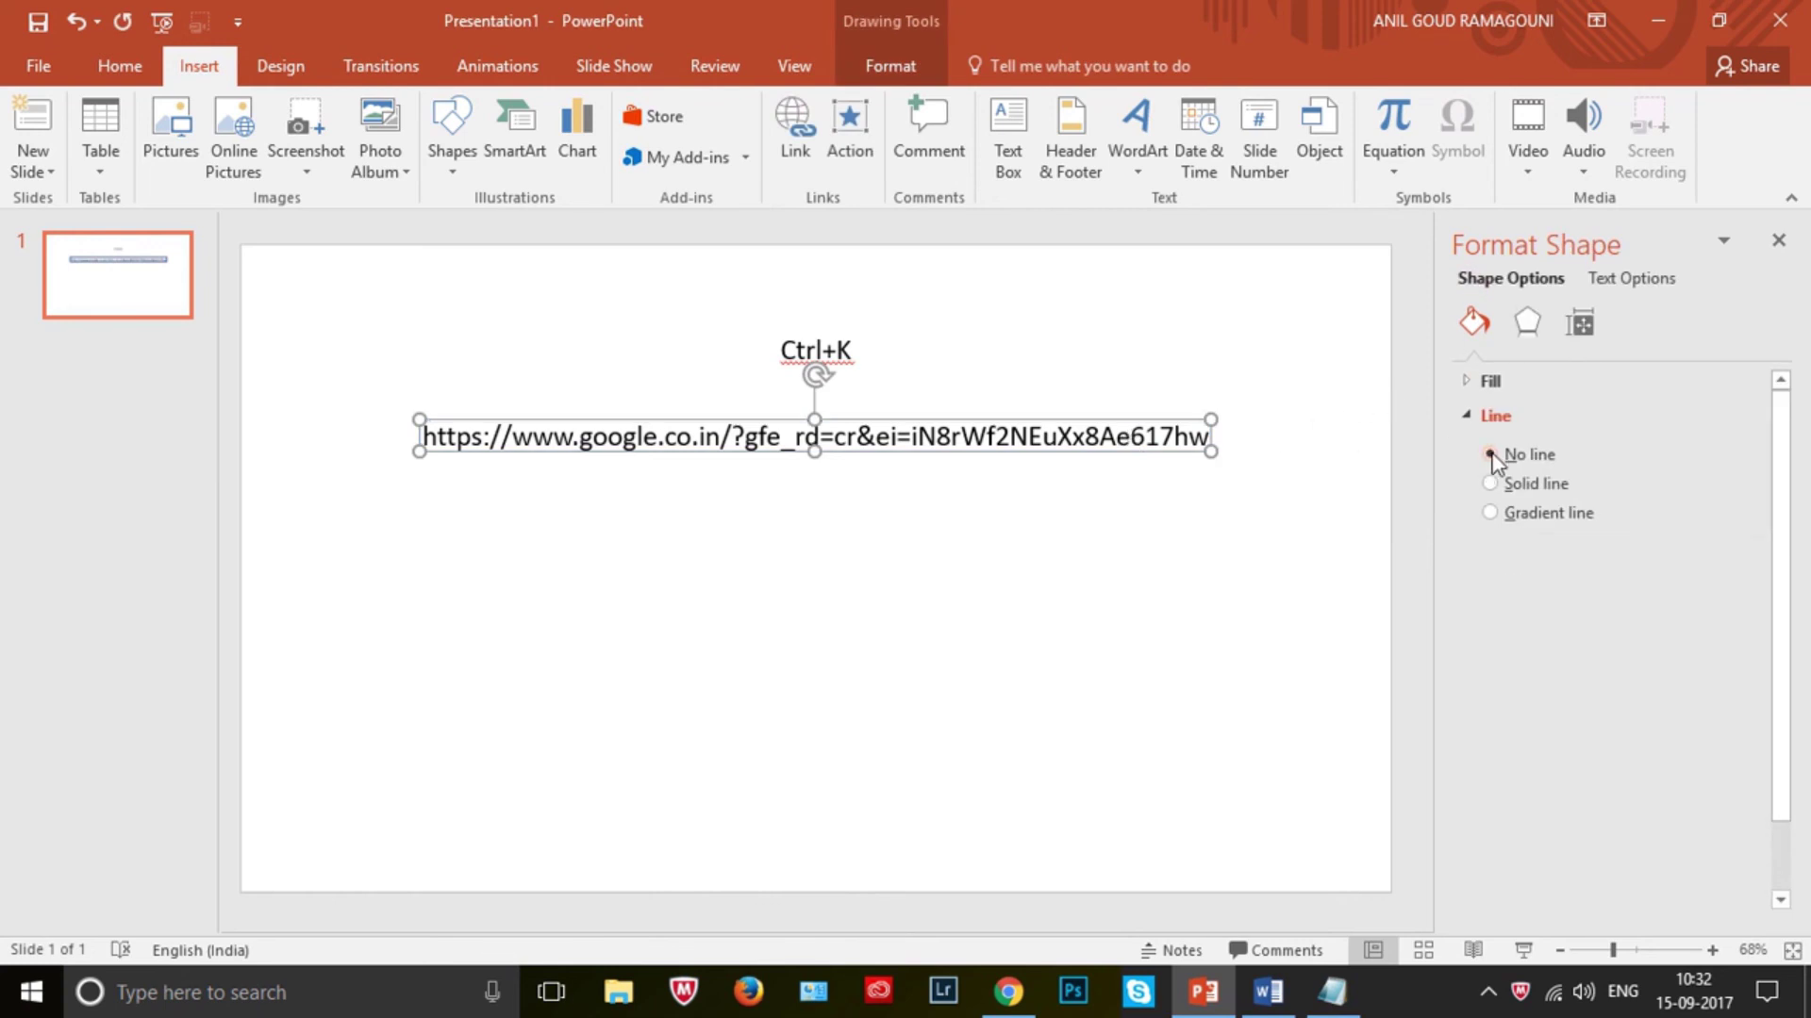
pyautogui.click(1225, 615)
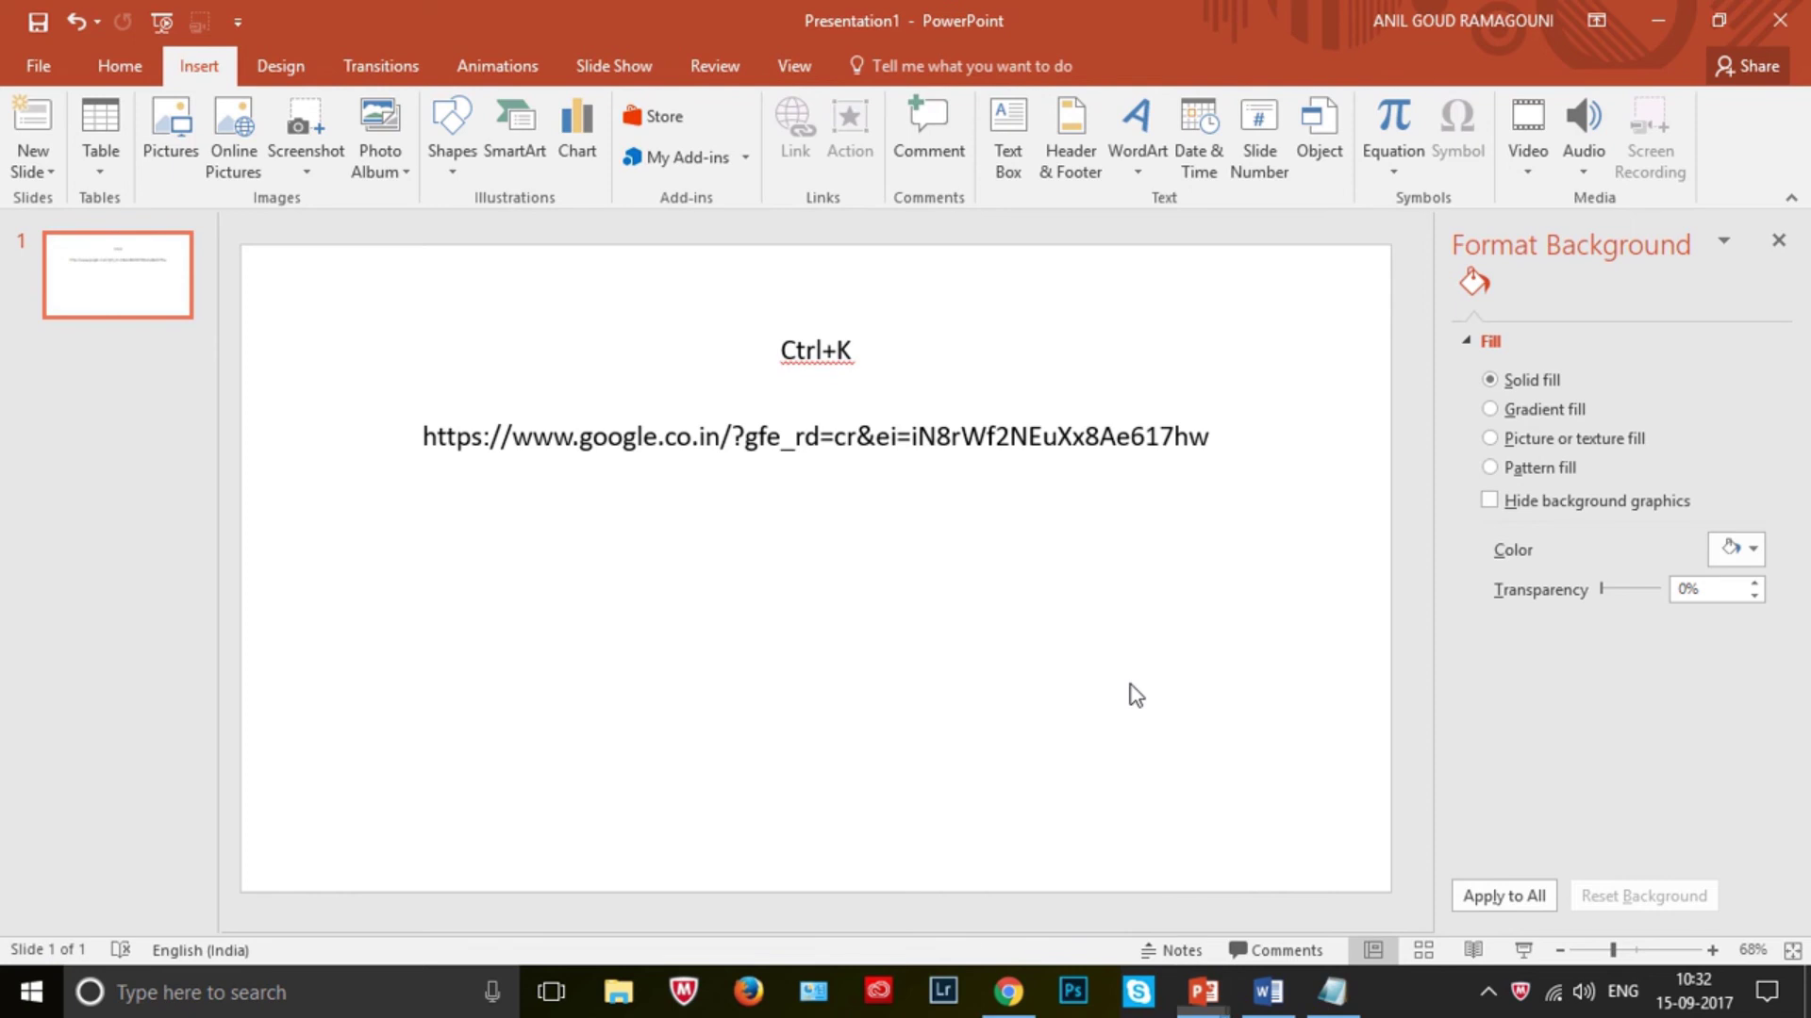
# - Present the current slide and follow the hyperlink on the Google URL text
pyautogui.press('F5')
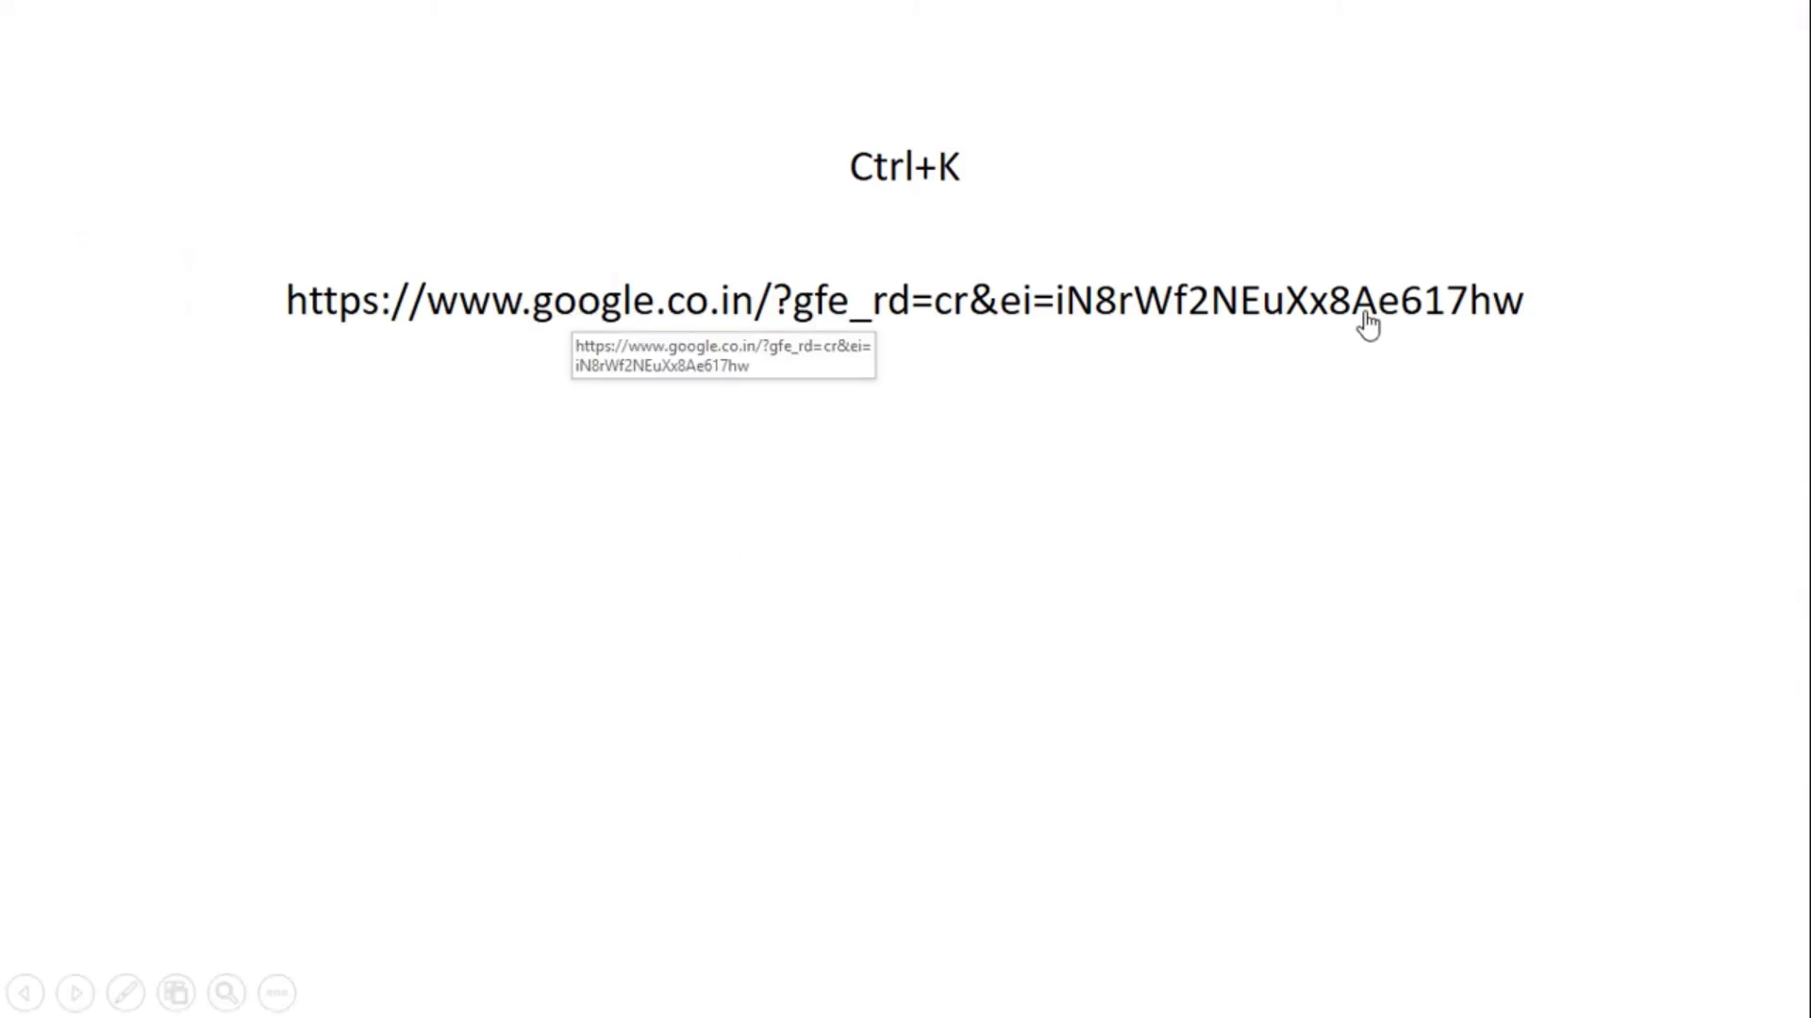
pyautogui.click(961, 297)
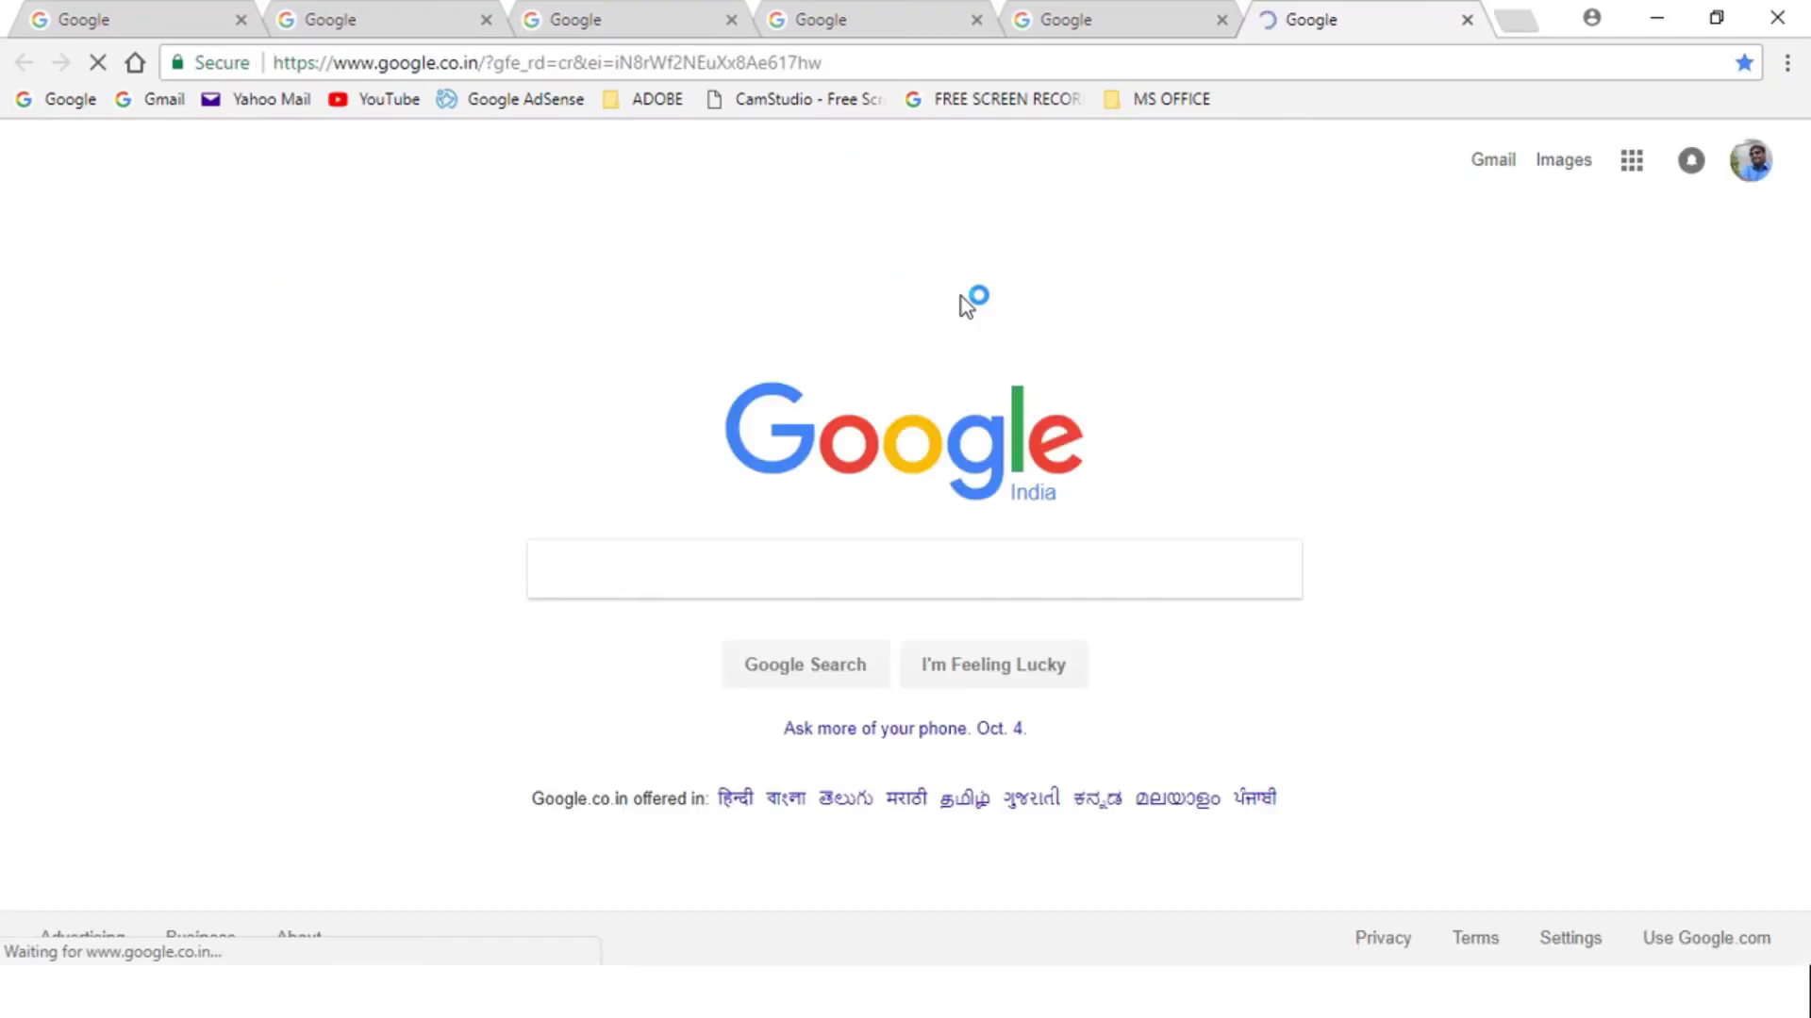